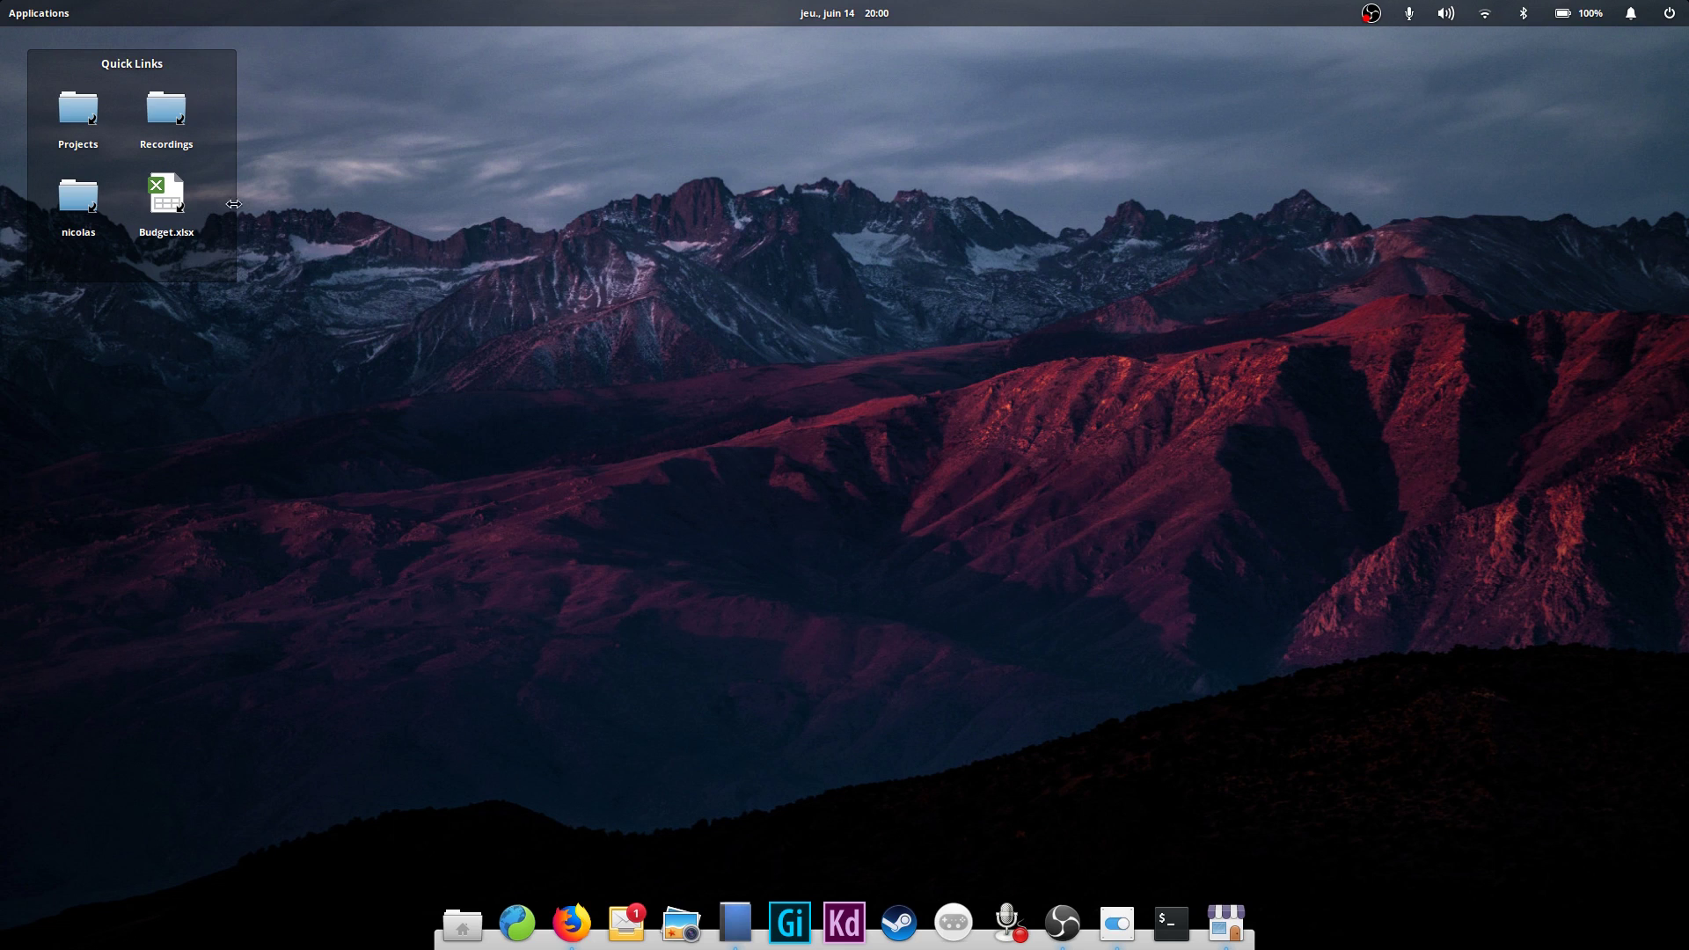
Open the Applications launcher and scroll through its Office category apps
left_click(41, 14)
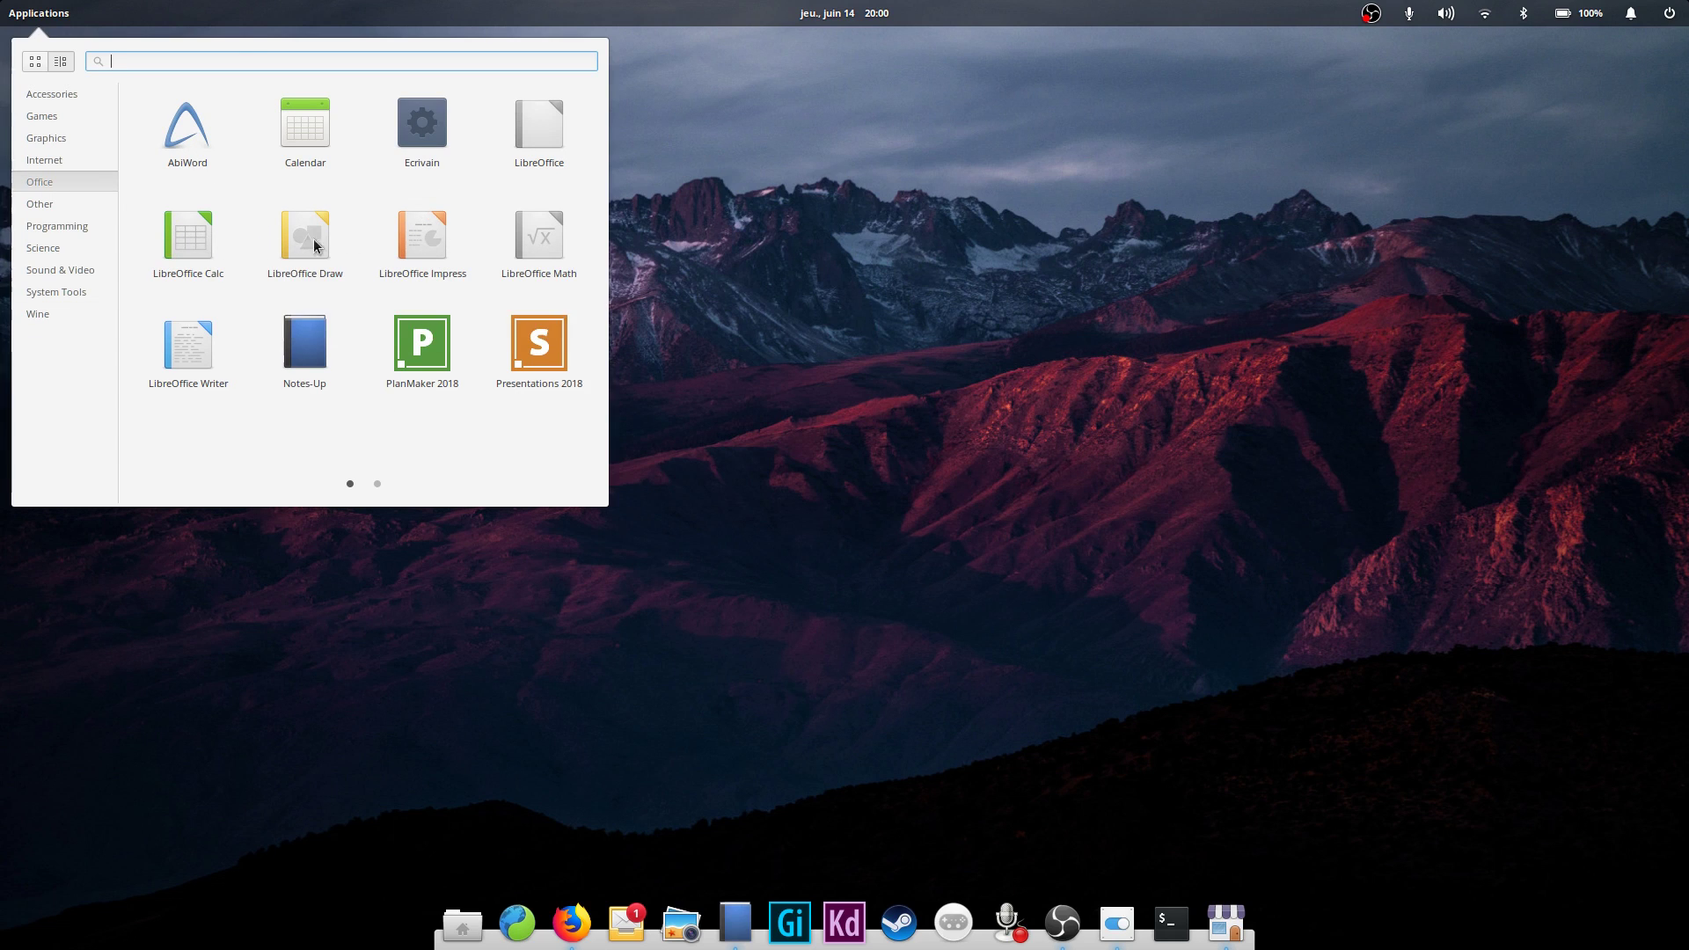
scroll(398, 276, "down", 1)
scroll(408, 282, "up", 1)
scroll(408, 279, "down", 1)
scroll(408, 278, "up", 1)
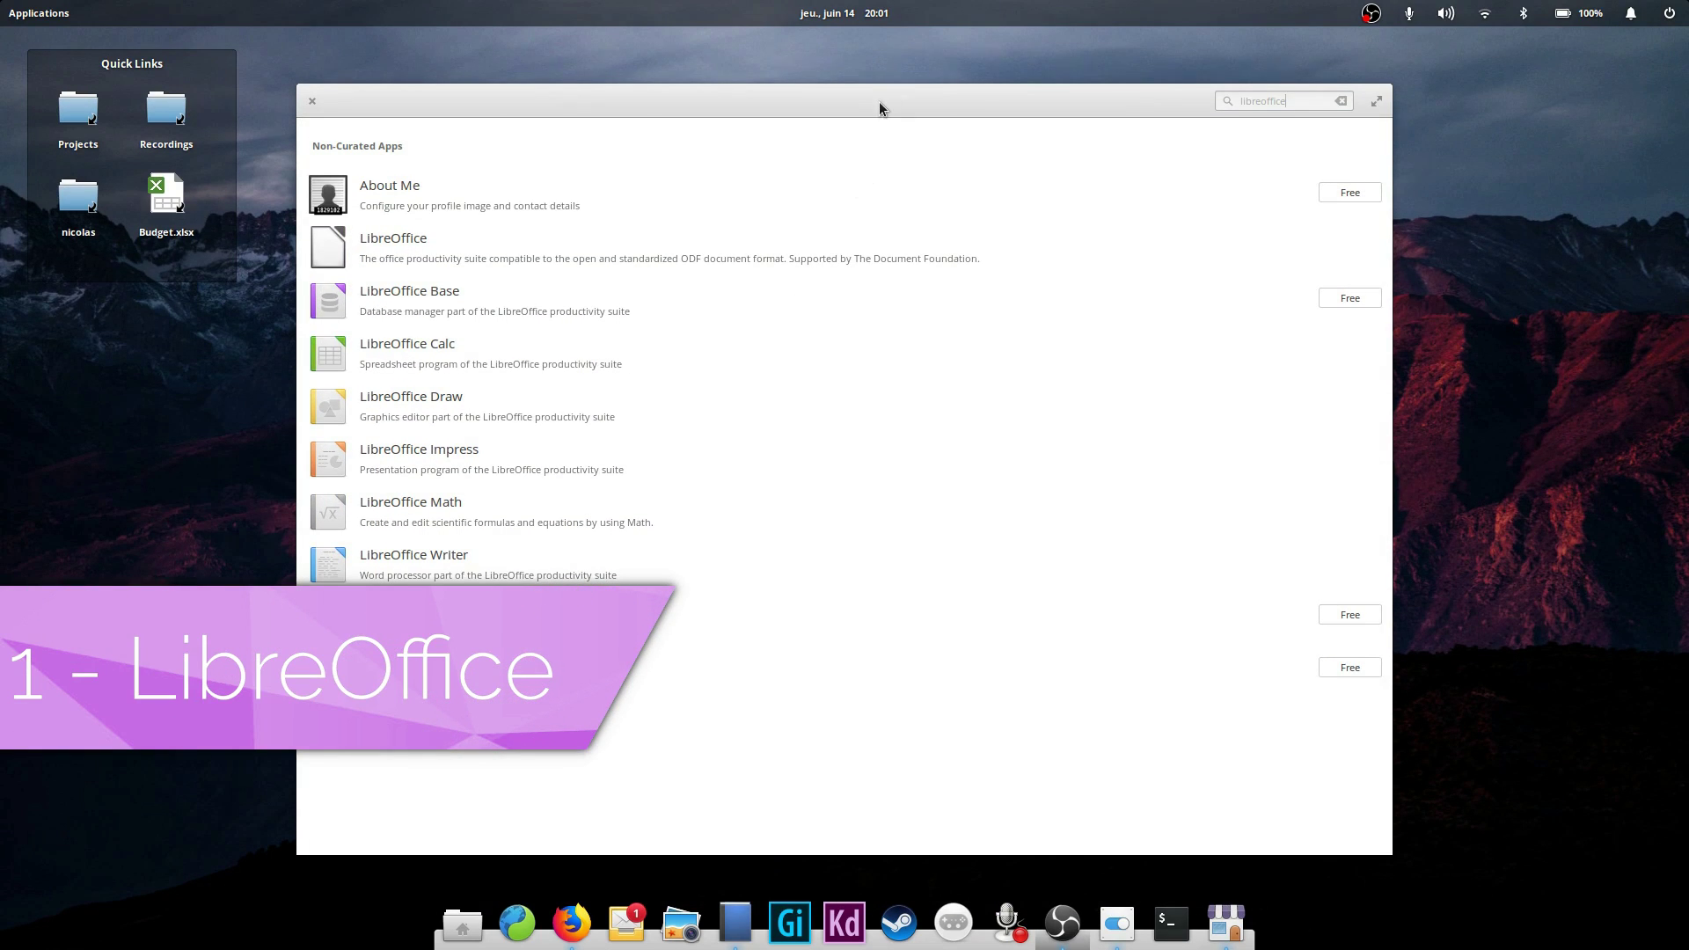
Nudge the AppCenter window showing the libreoffice results slightly upward
left_click_drag(879, 102, 878, 95)
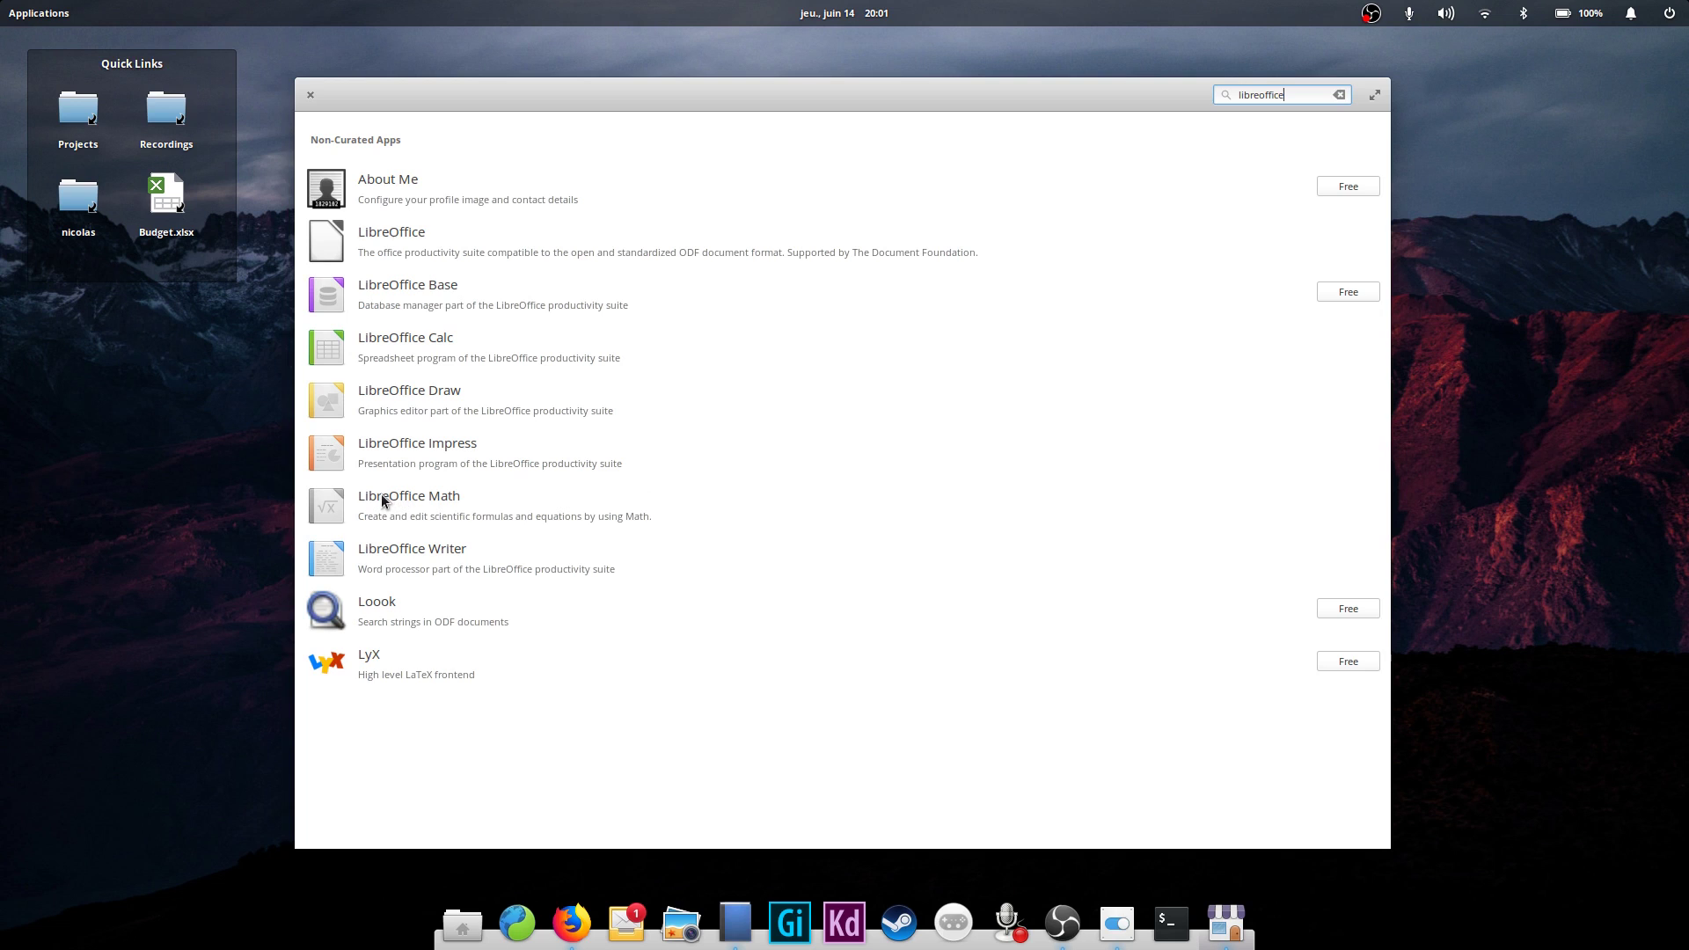
Launch Writer and browse the Open dialog's file-type list of supported formats
left_click(430, 121)
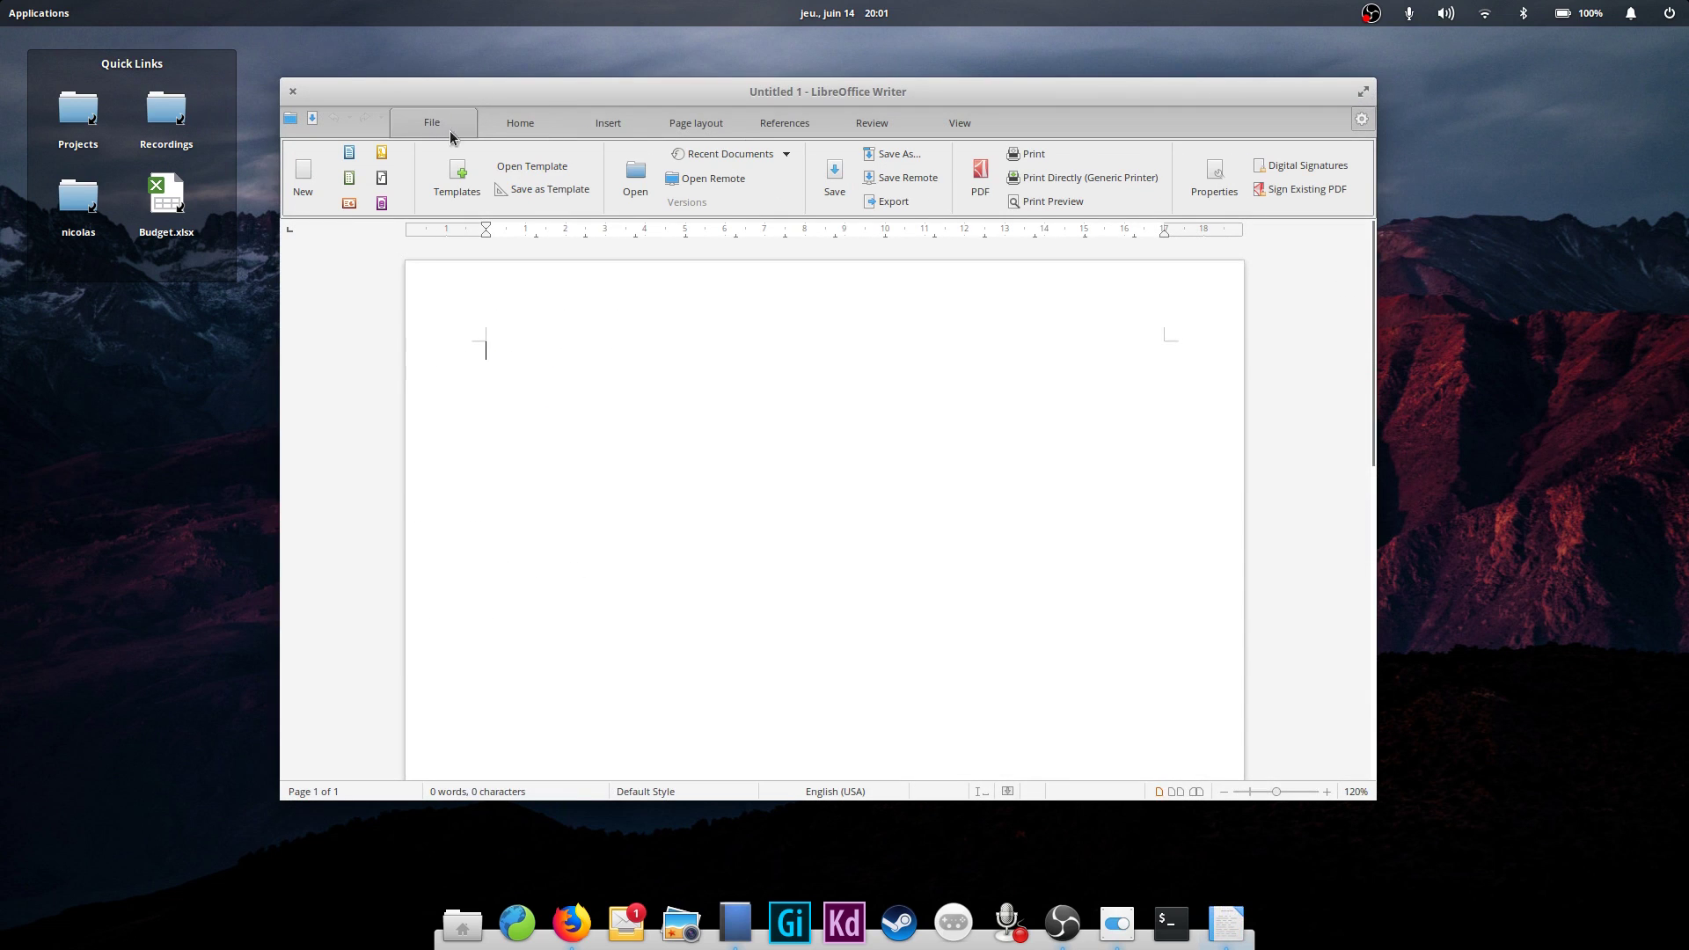
left_click(633, 175)
left_click(465, 693)
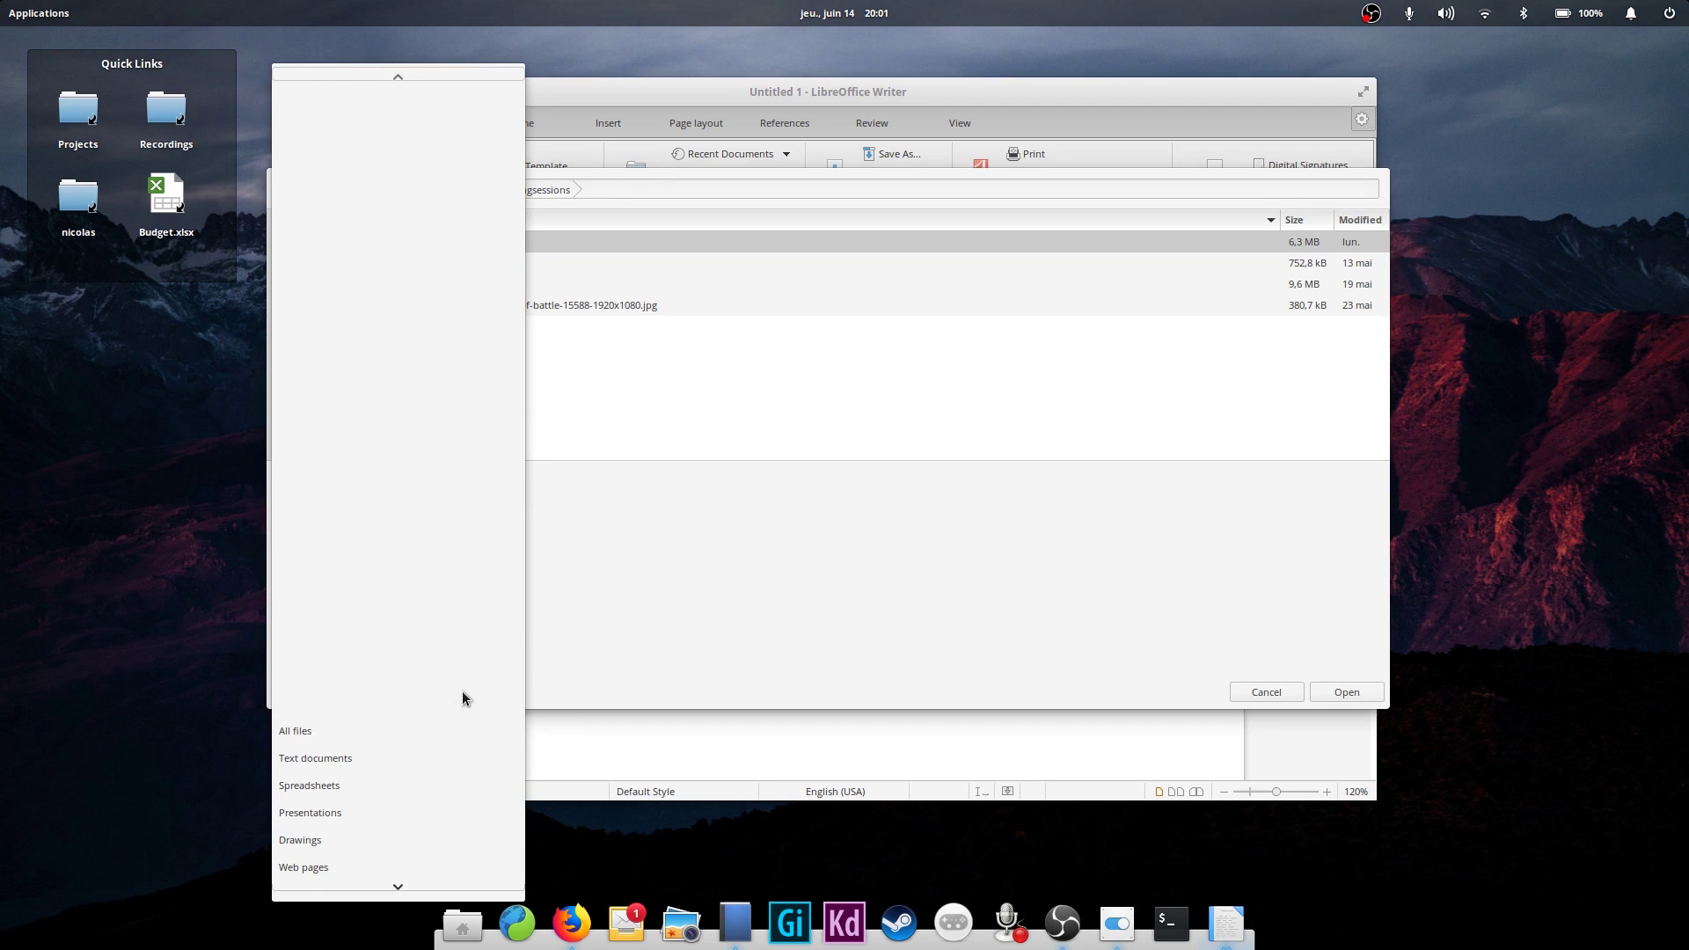
scroll(410, 761, "down", 5)
scroll(440, 579, "down", 5)
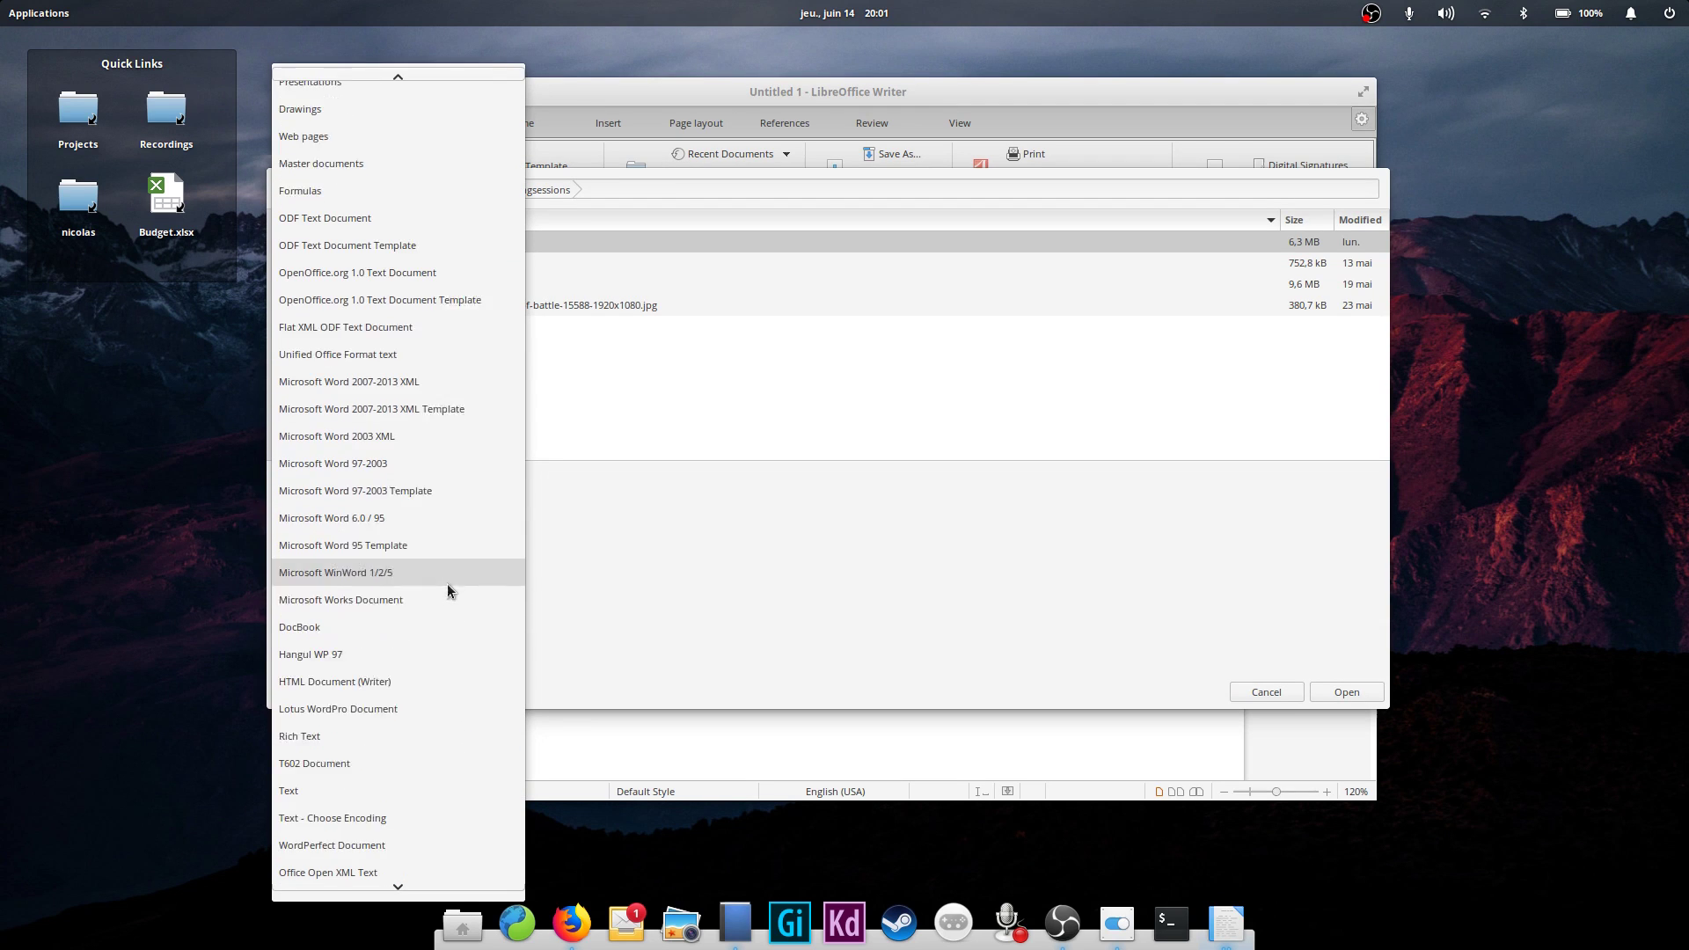
mouse_move(398, 888)
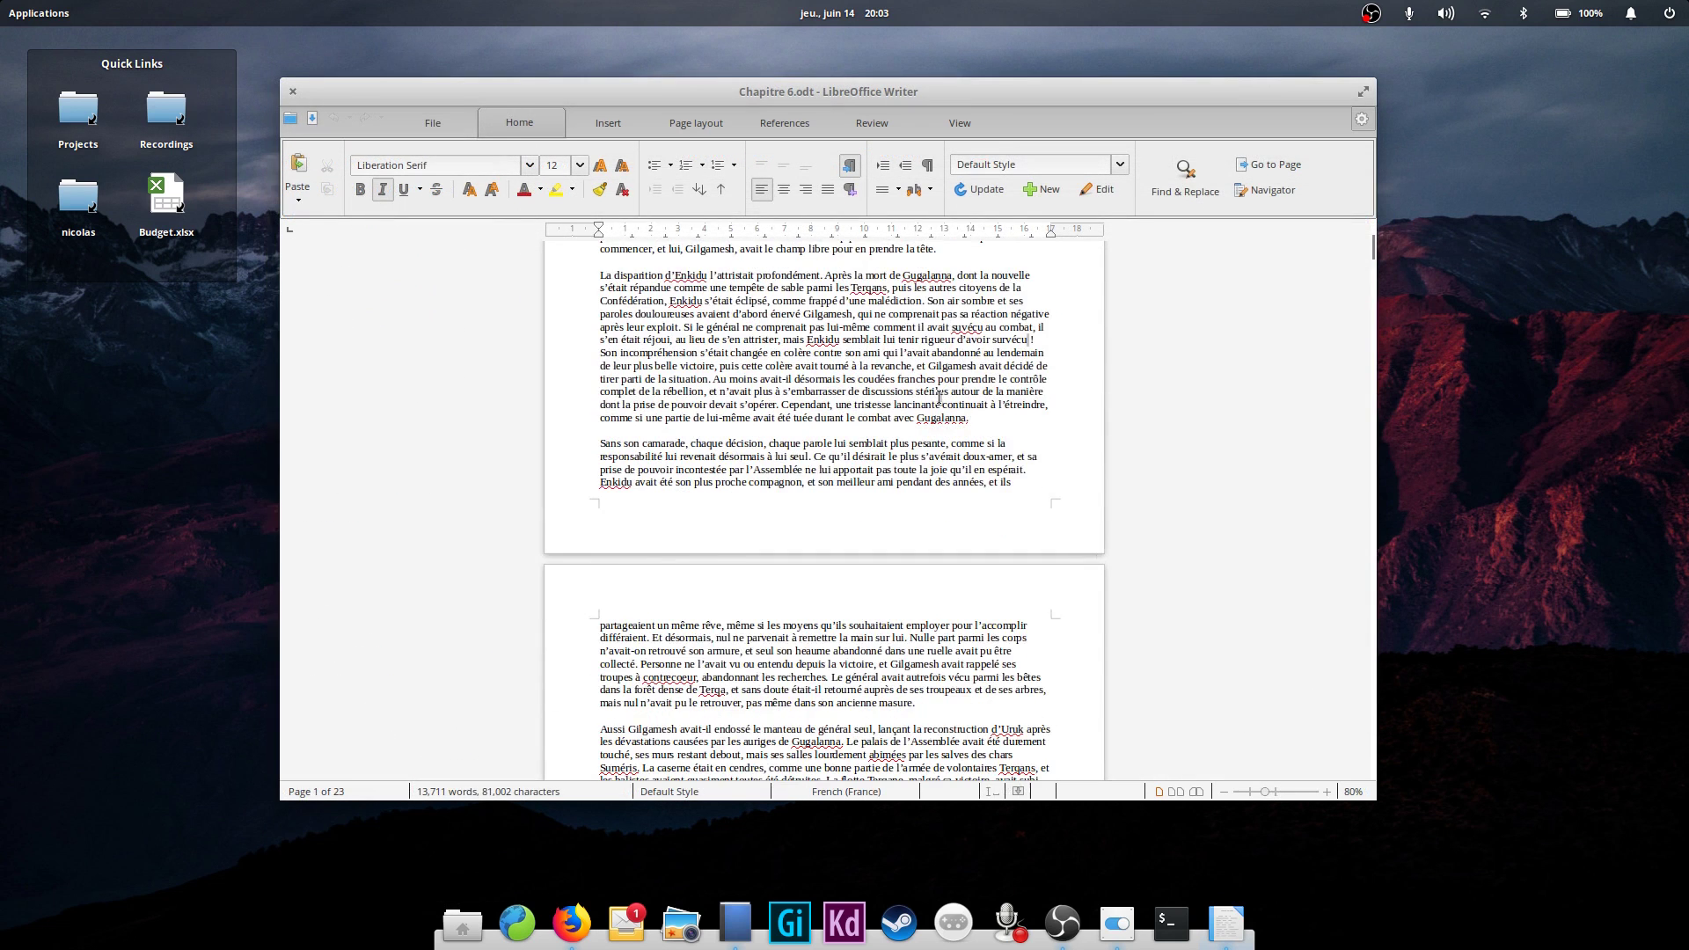
Scroll through the document, then switch Writer to the Single Toolbar layout
scroll(940, 398, "down", 20)
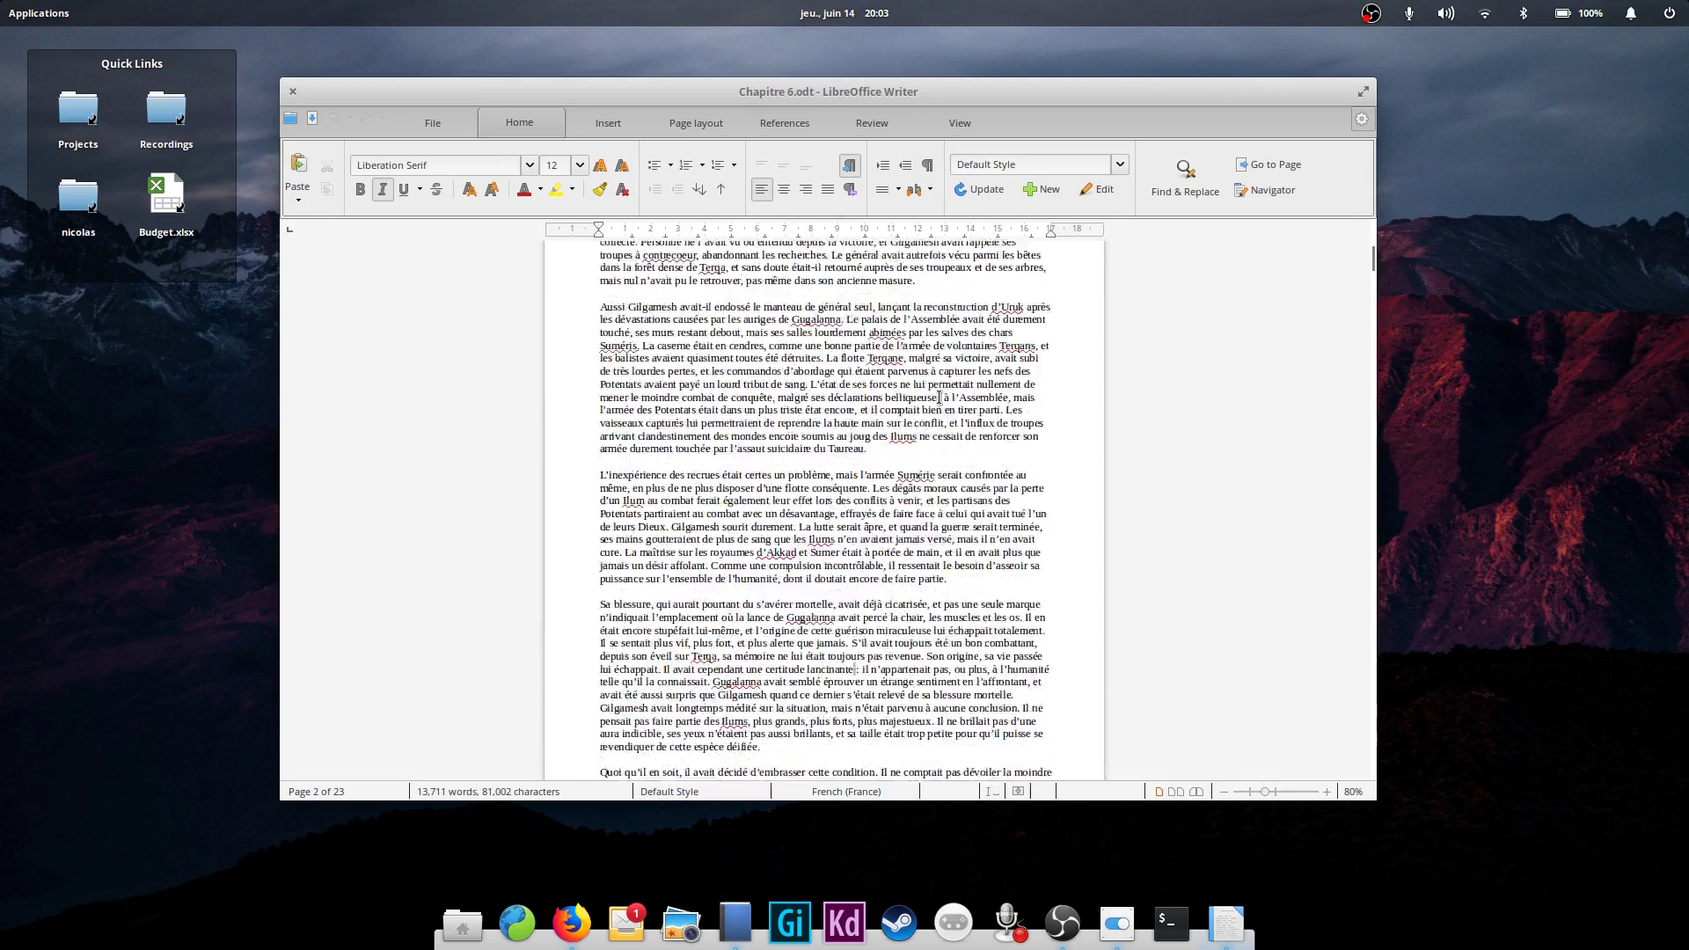
scroll(940, 397, "down", 5)
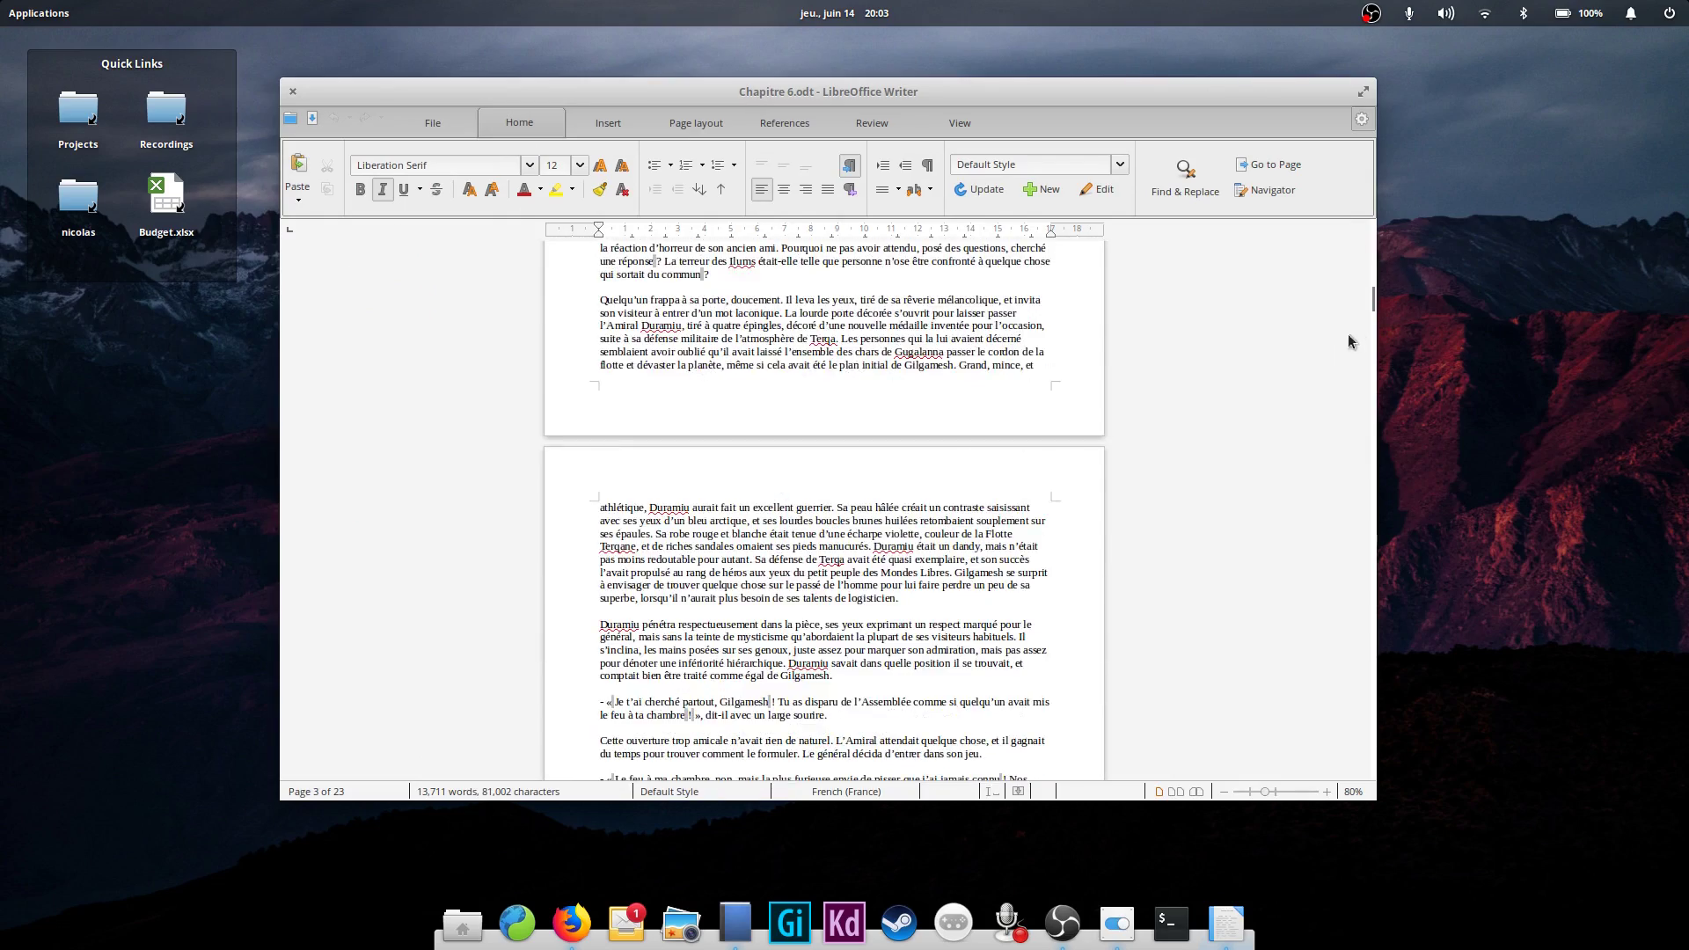
left_click_drag(1374, 293, 1368, 773)
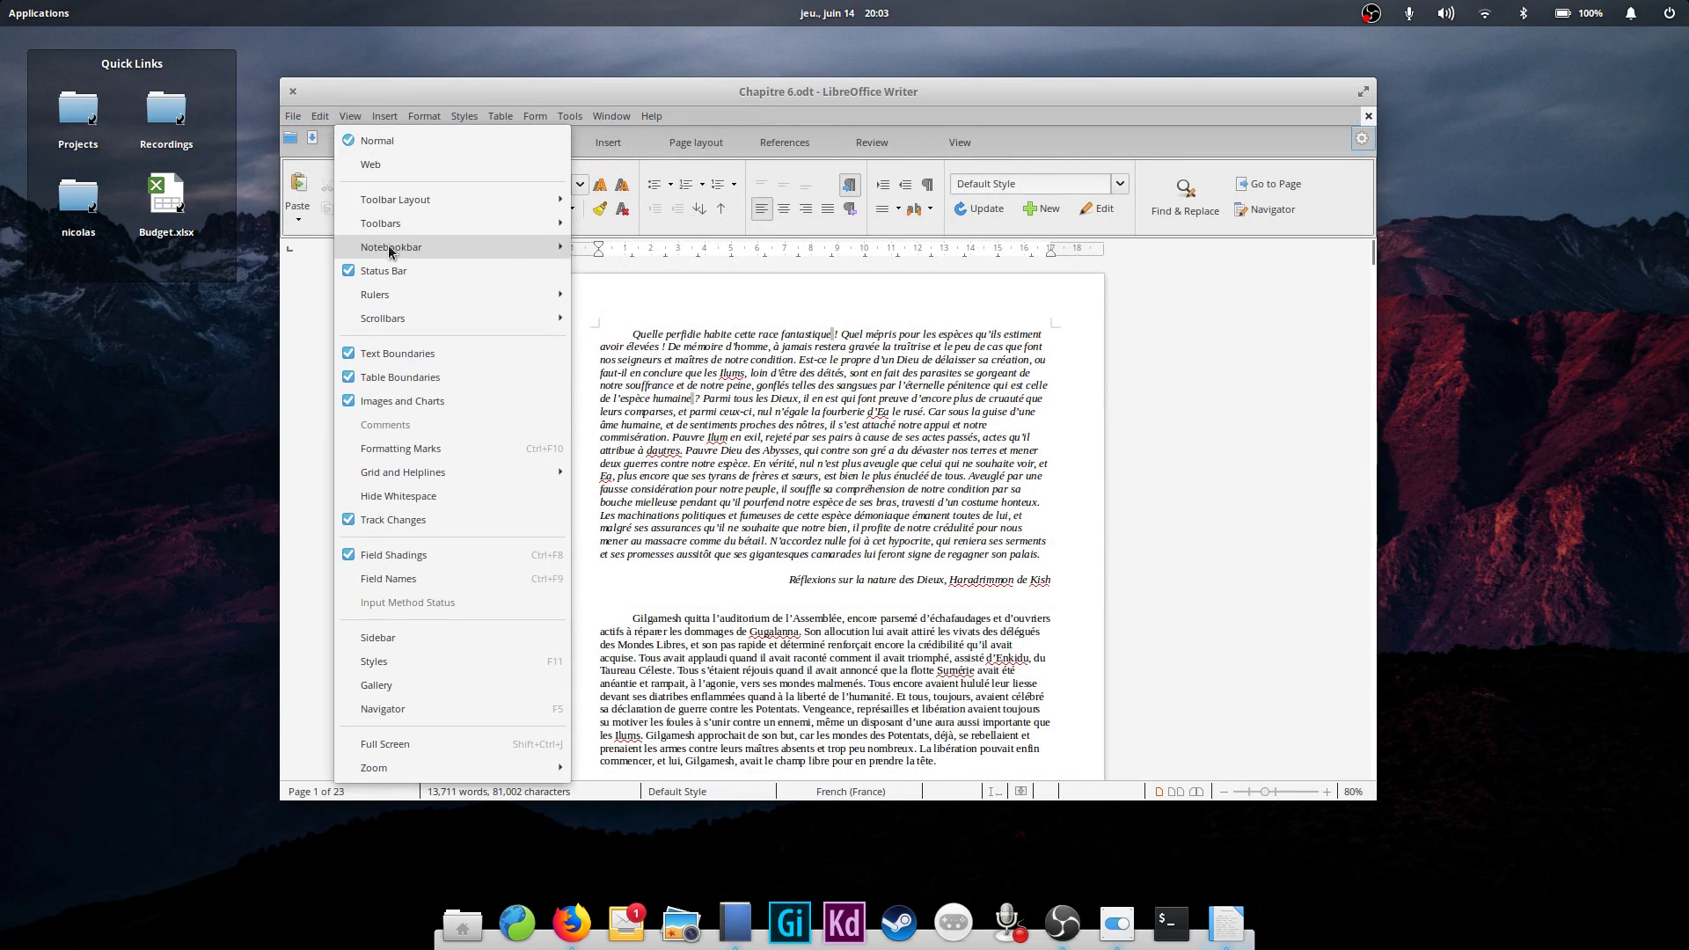
left_click(620, 258)
left_click(350, 116)
mouse_move(395, 198)
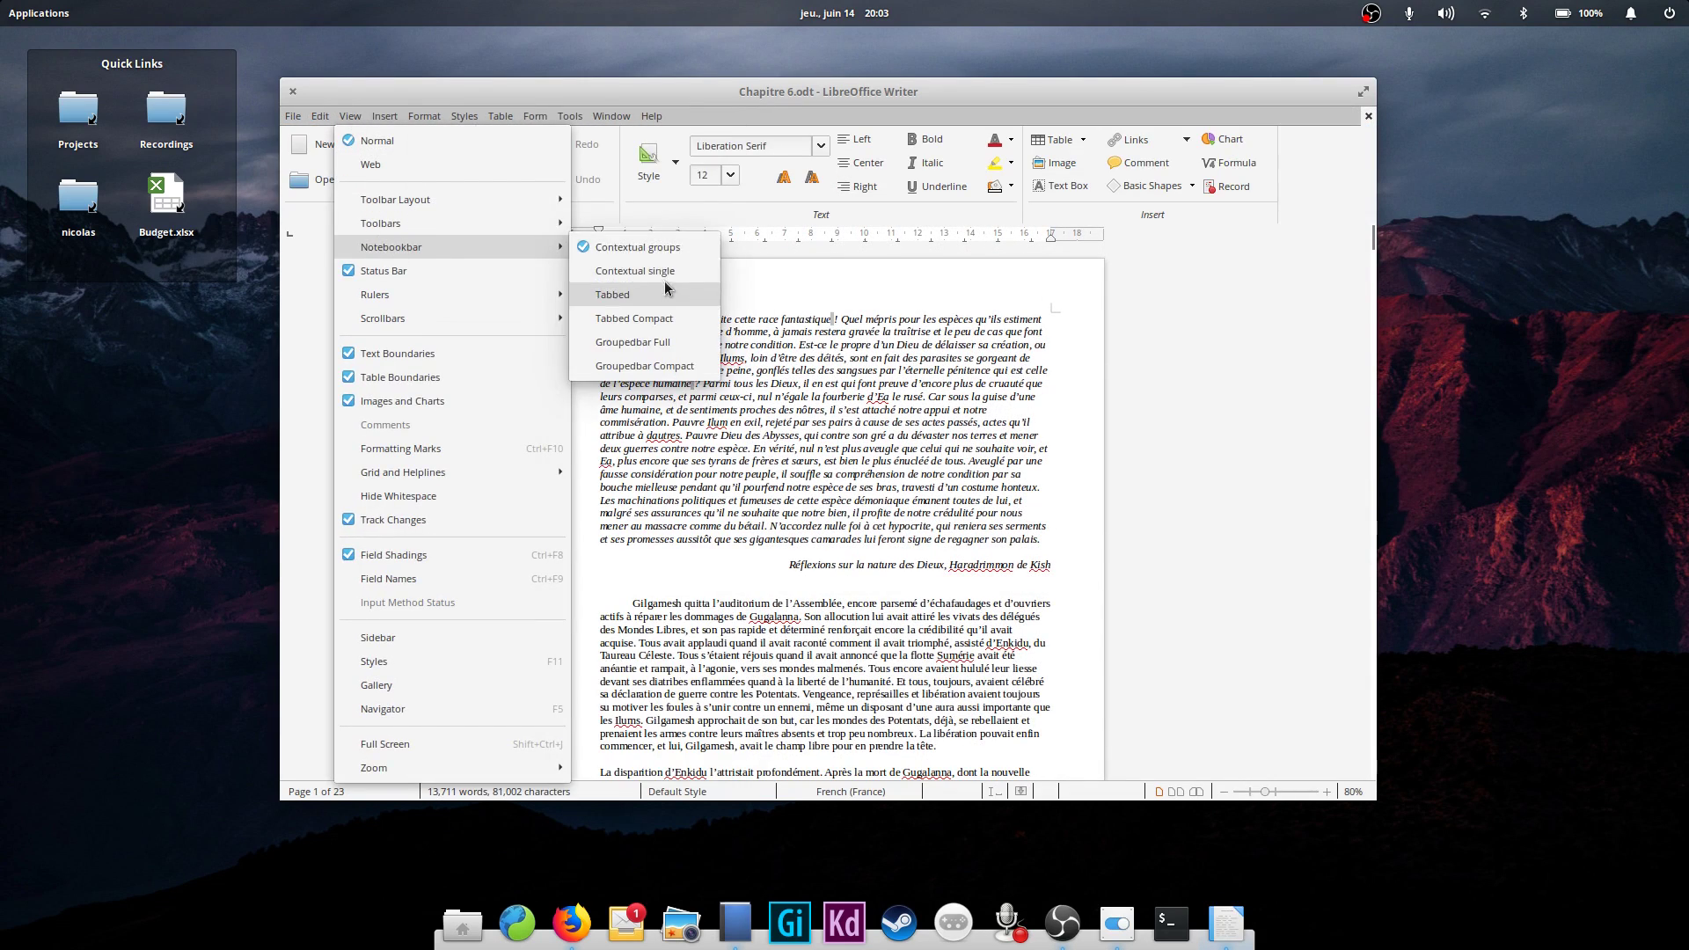
left_click(663, 282)
Switch the interface to the Tabbed notebookbar layout
left_click(350, 115)
mouse_move(400, 247)
left_click(651, 314)
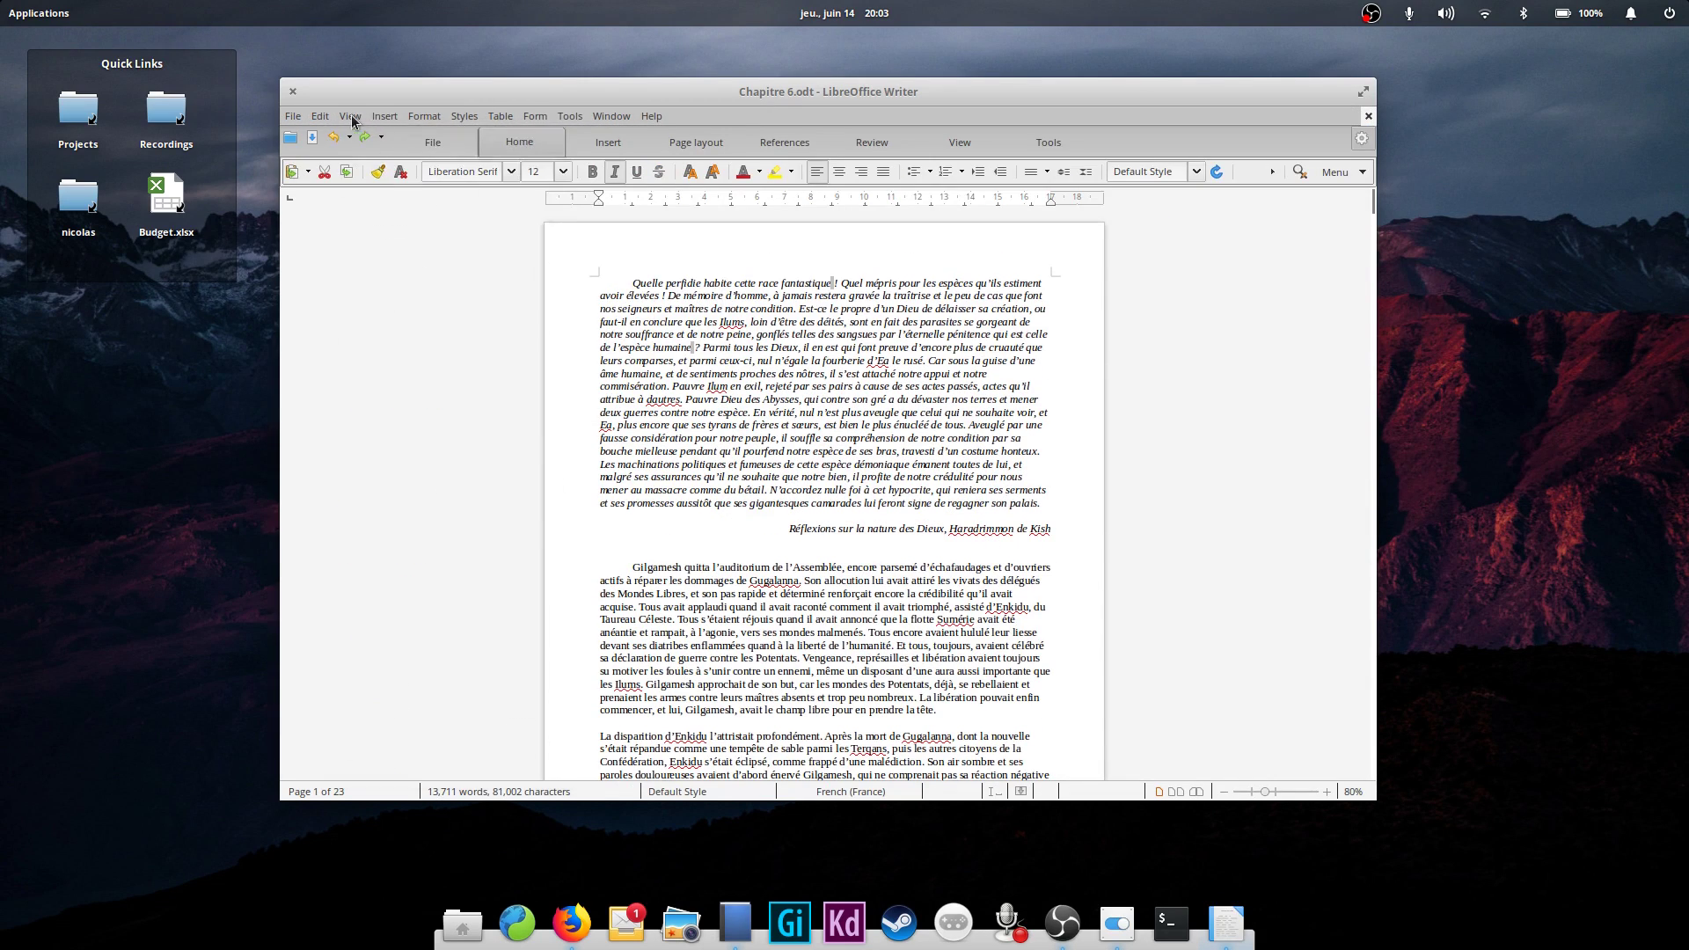
left_click(350, 115)
Try the compact grouped toolbar layout, then restore the Default menus and toolbars
left_click(619, 343)
left_click(1357, 124)
mouse_move(1407, 282)
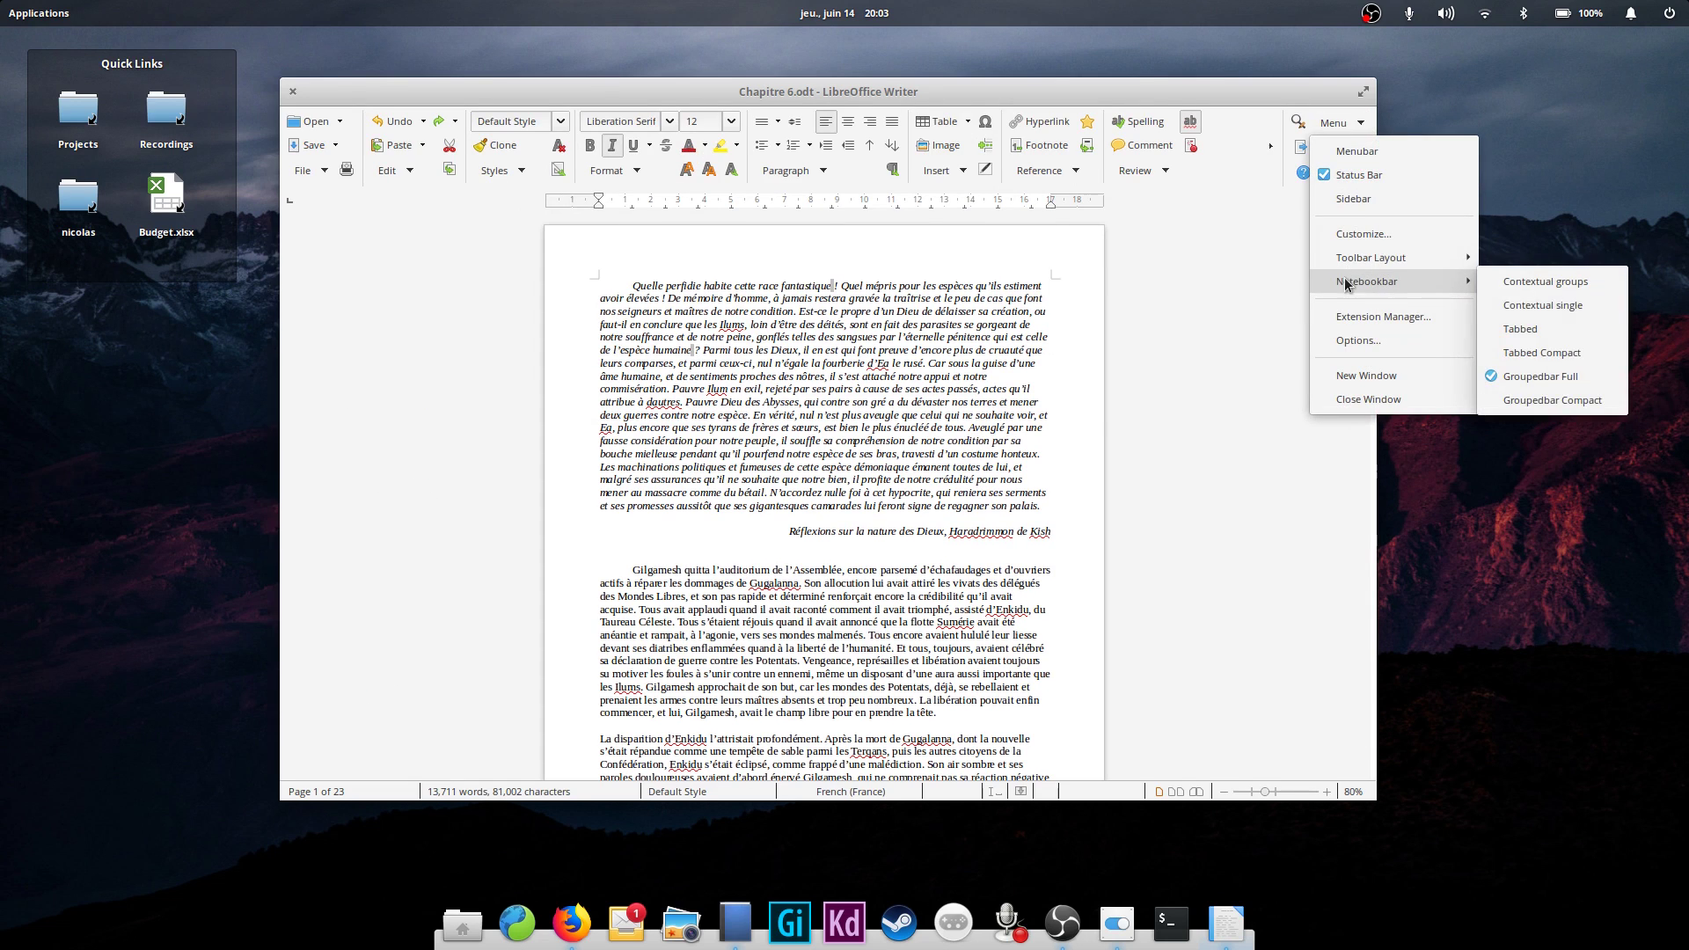
left_click(1549, 334)
left_click(1358, 125)
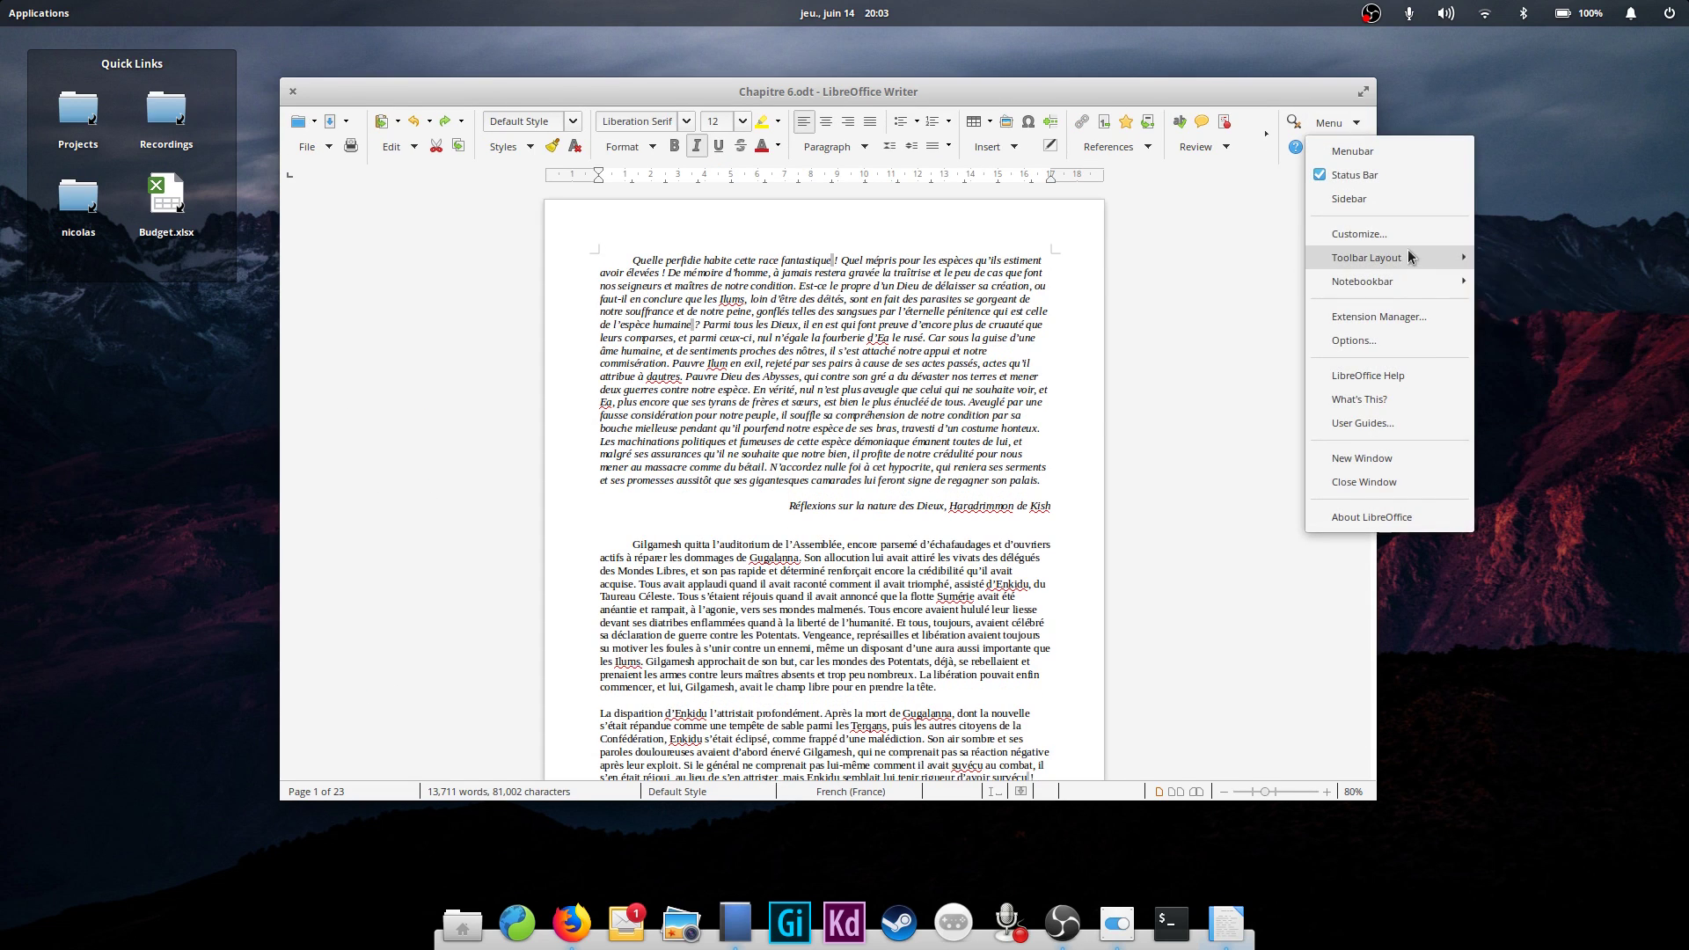
left_click(1515, 258)
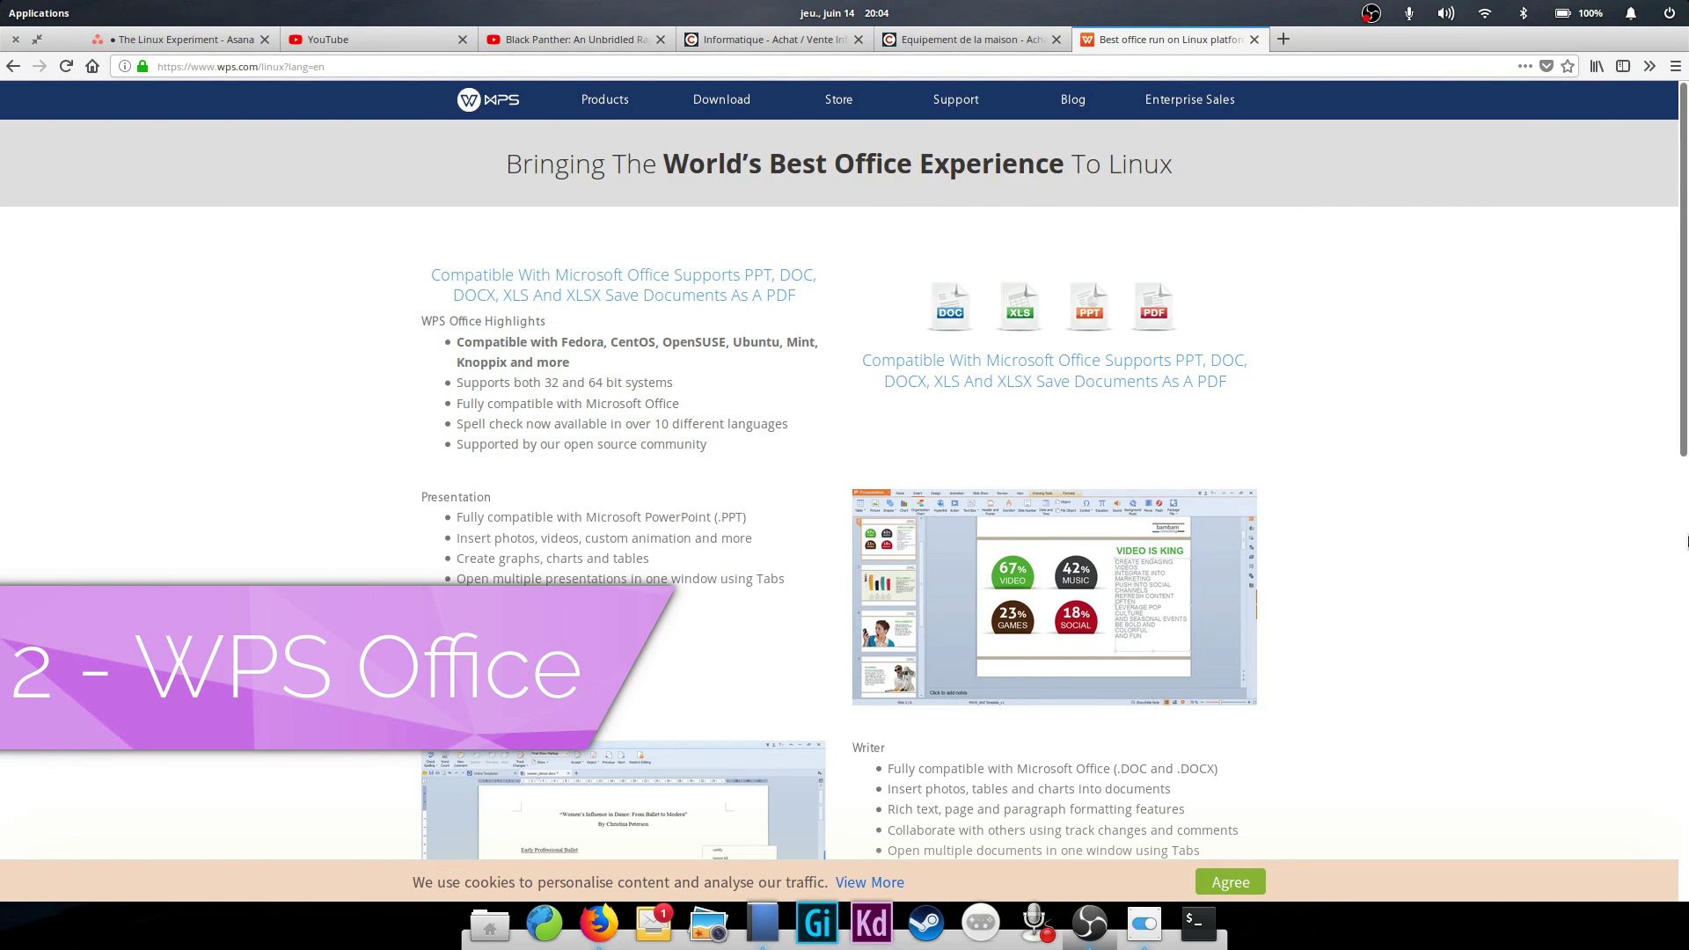
Scroll the WPS Office for Linux page, then minimize Firefox with Super+D
scroll(1688, 541, "down", 8)
scroll(1082, 396, "up", 7)
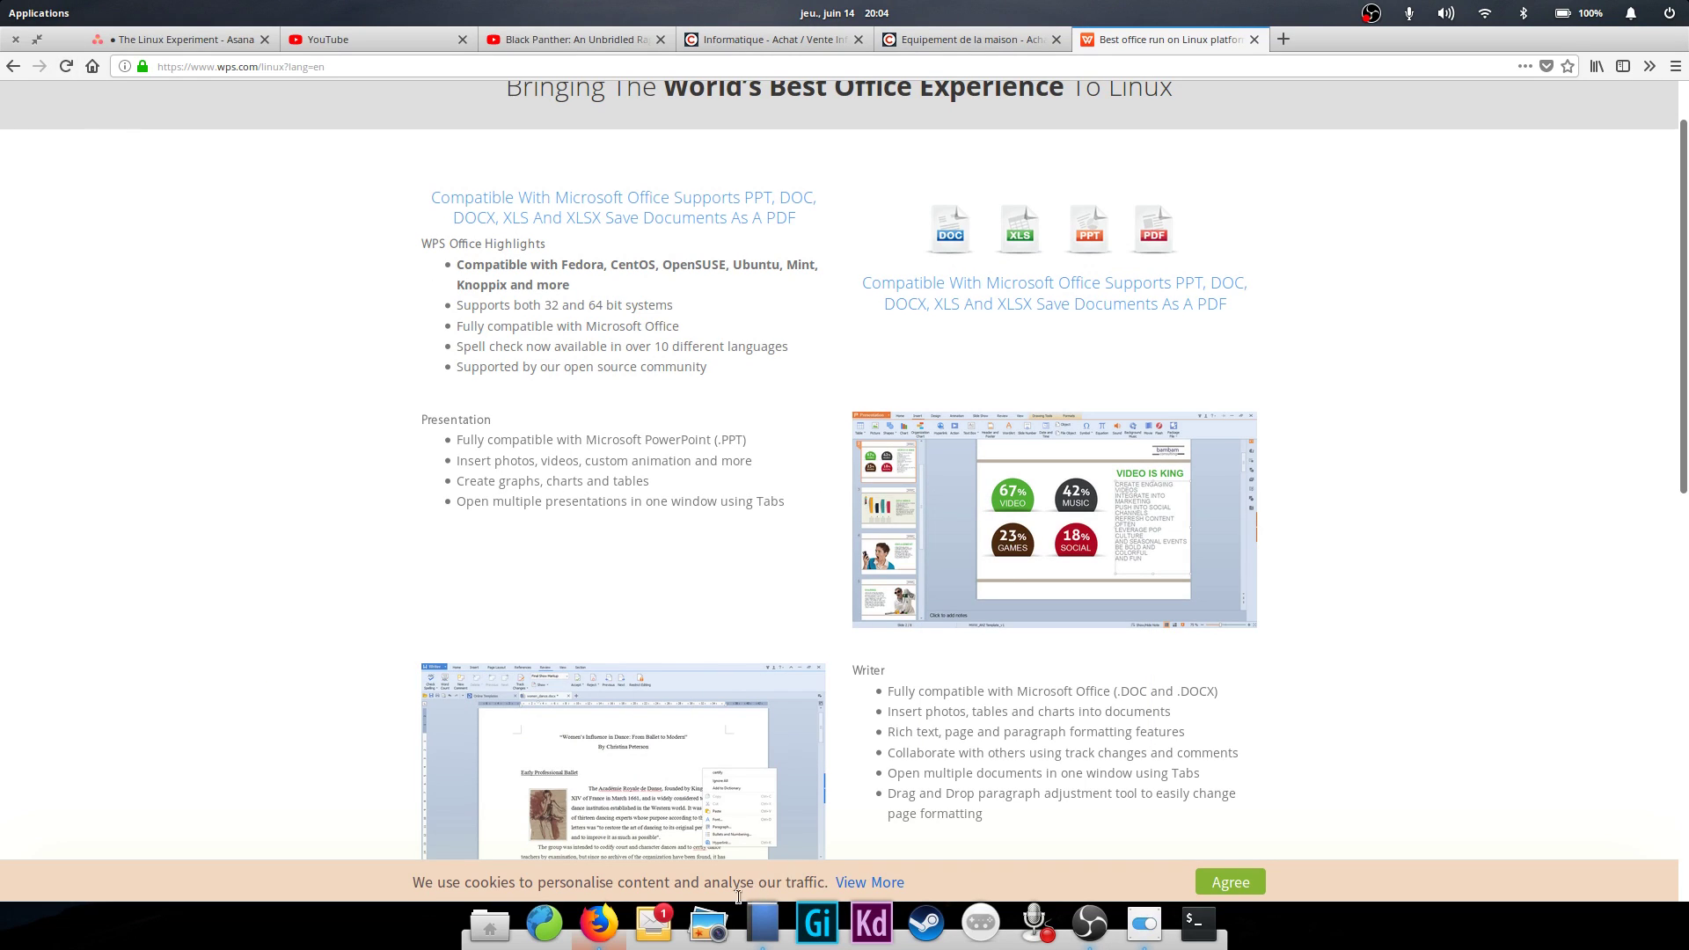
key("super+d")
Launch WPS Writer from the launcher and create a blank Document1
key("super")
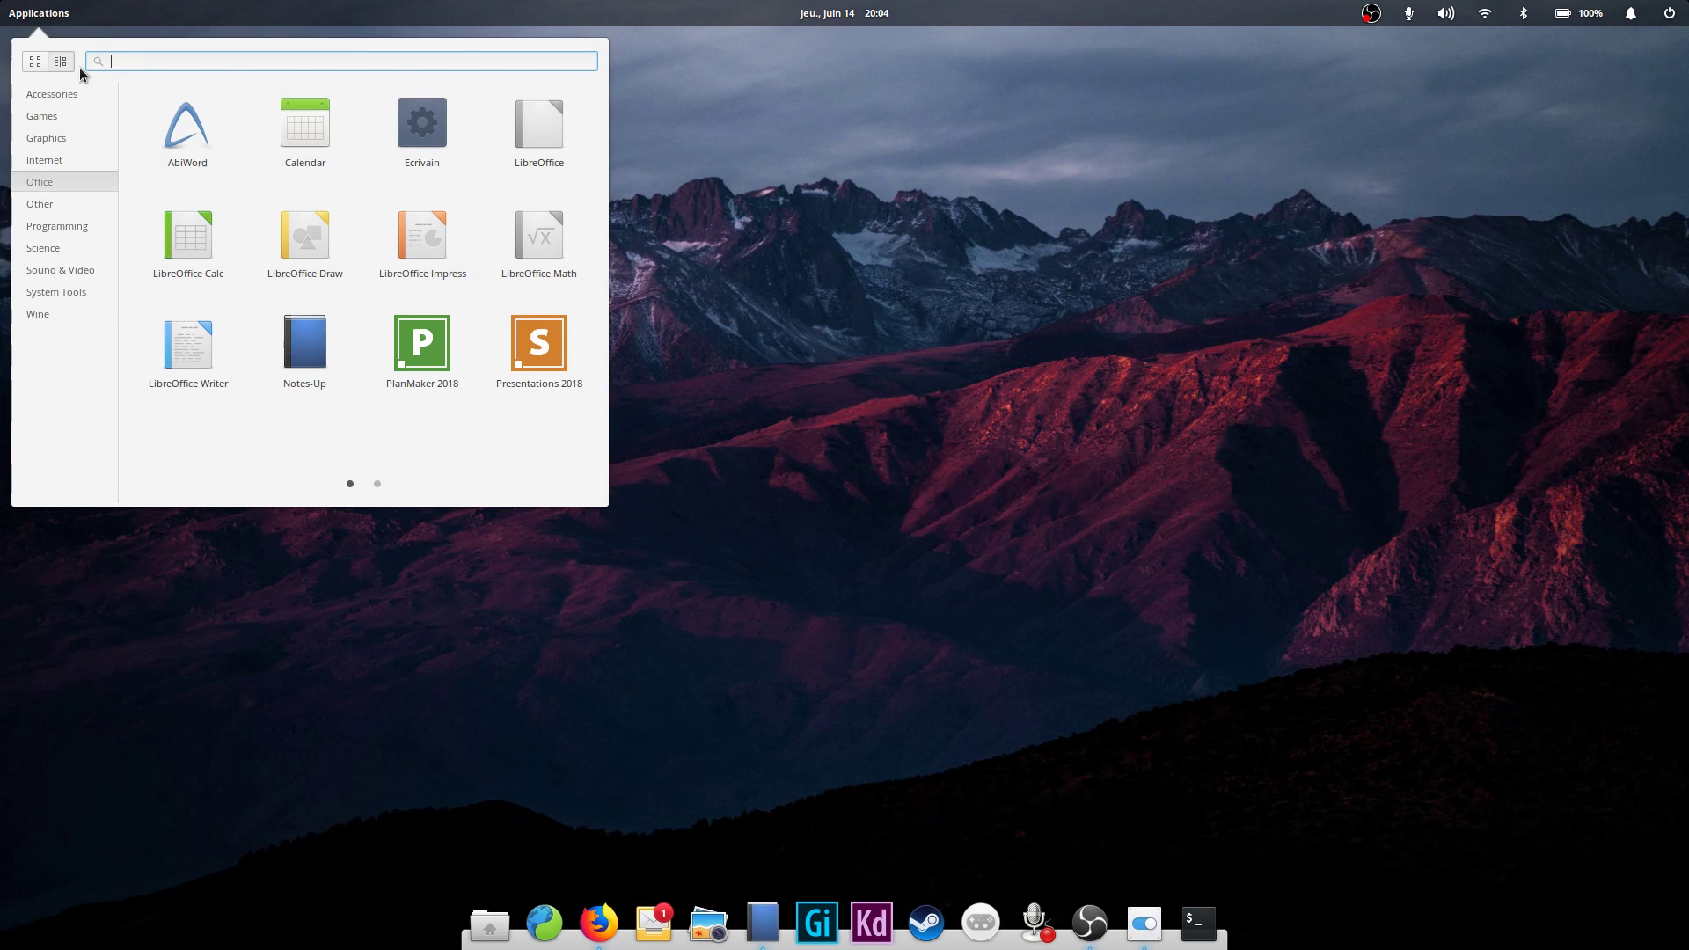
scroll(262, 168, "down", 1)
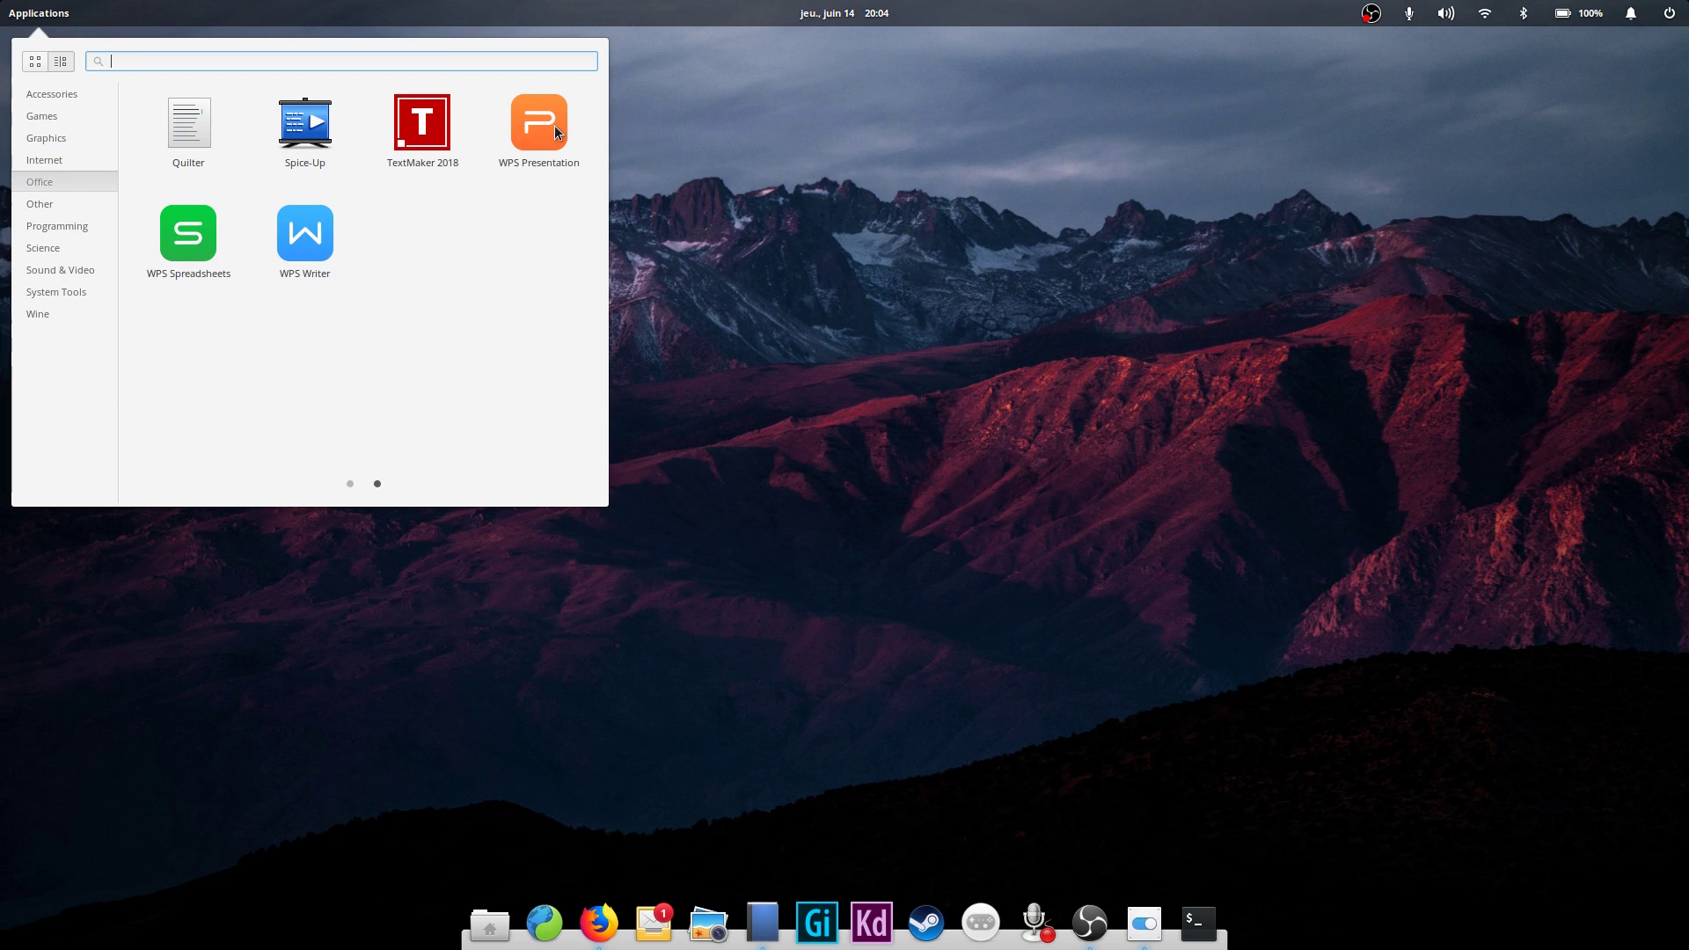
left_click(308, 241)
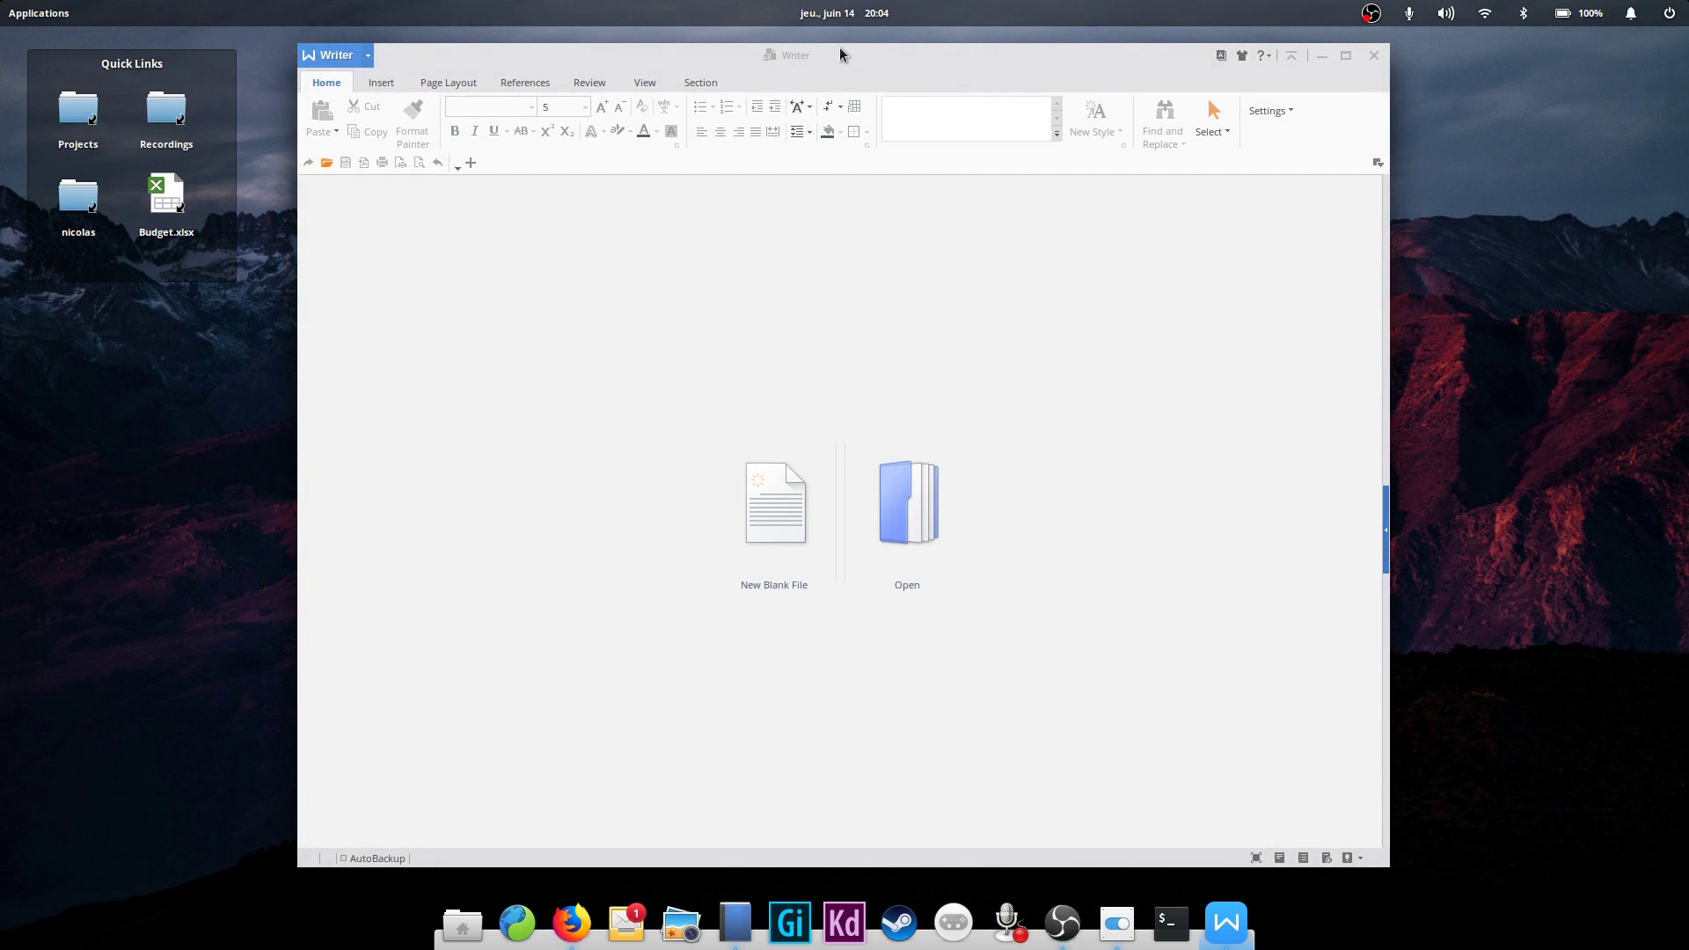
left_click(776, 528)
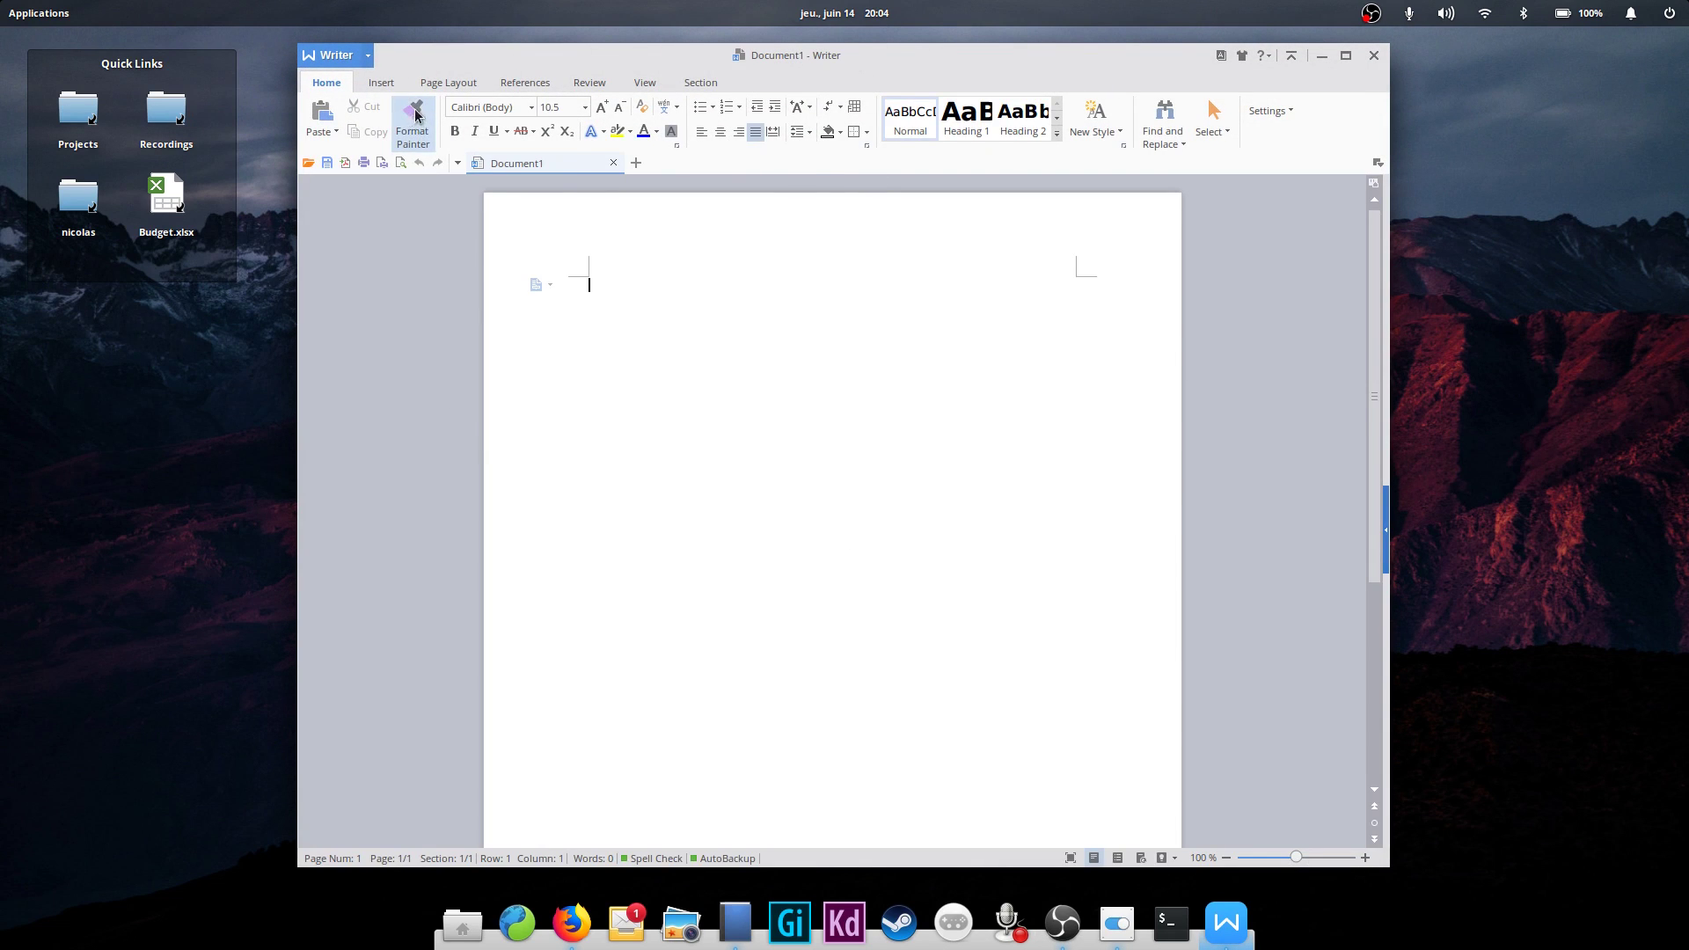
Browse the Insert, Page Layout, References, Review, View and Section tabs, returning to Home
left_click(386, 84)
left_click(463, 86)
left_click(538, 84)
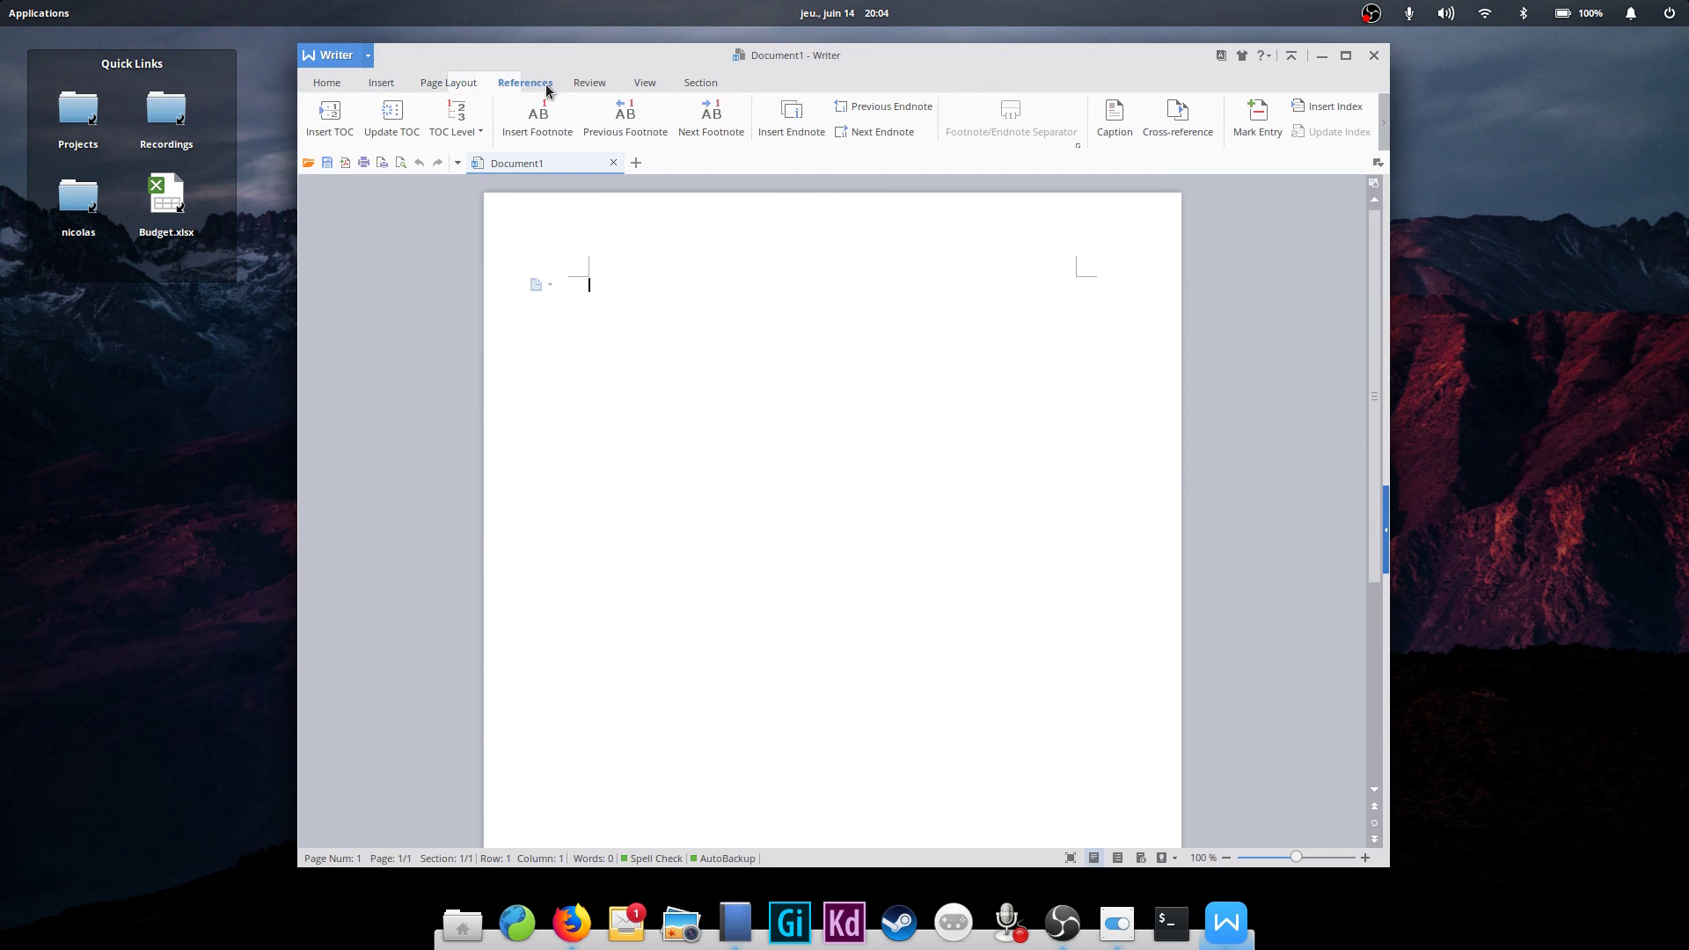
left_click(590, 83)
left_click(645, 84)
left_click(701, 84)
left_click(326, 83)
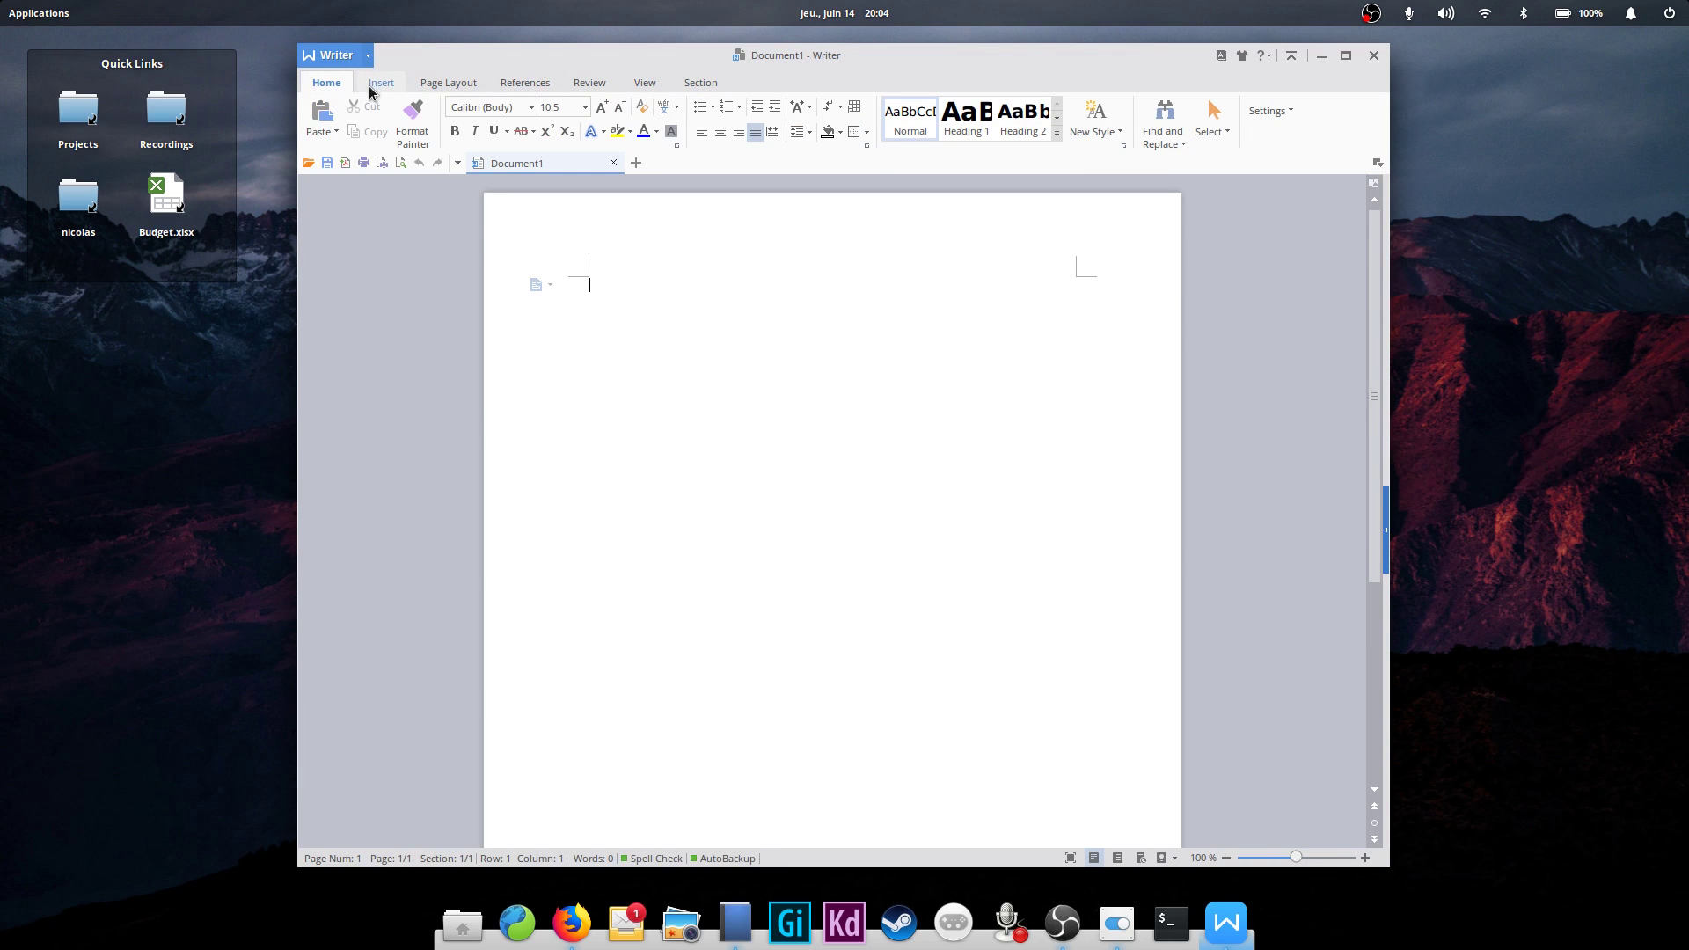
Show the Tools submenu of the Writer application menu
left_click(368, 58)
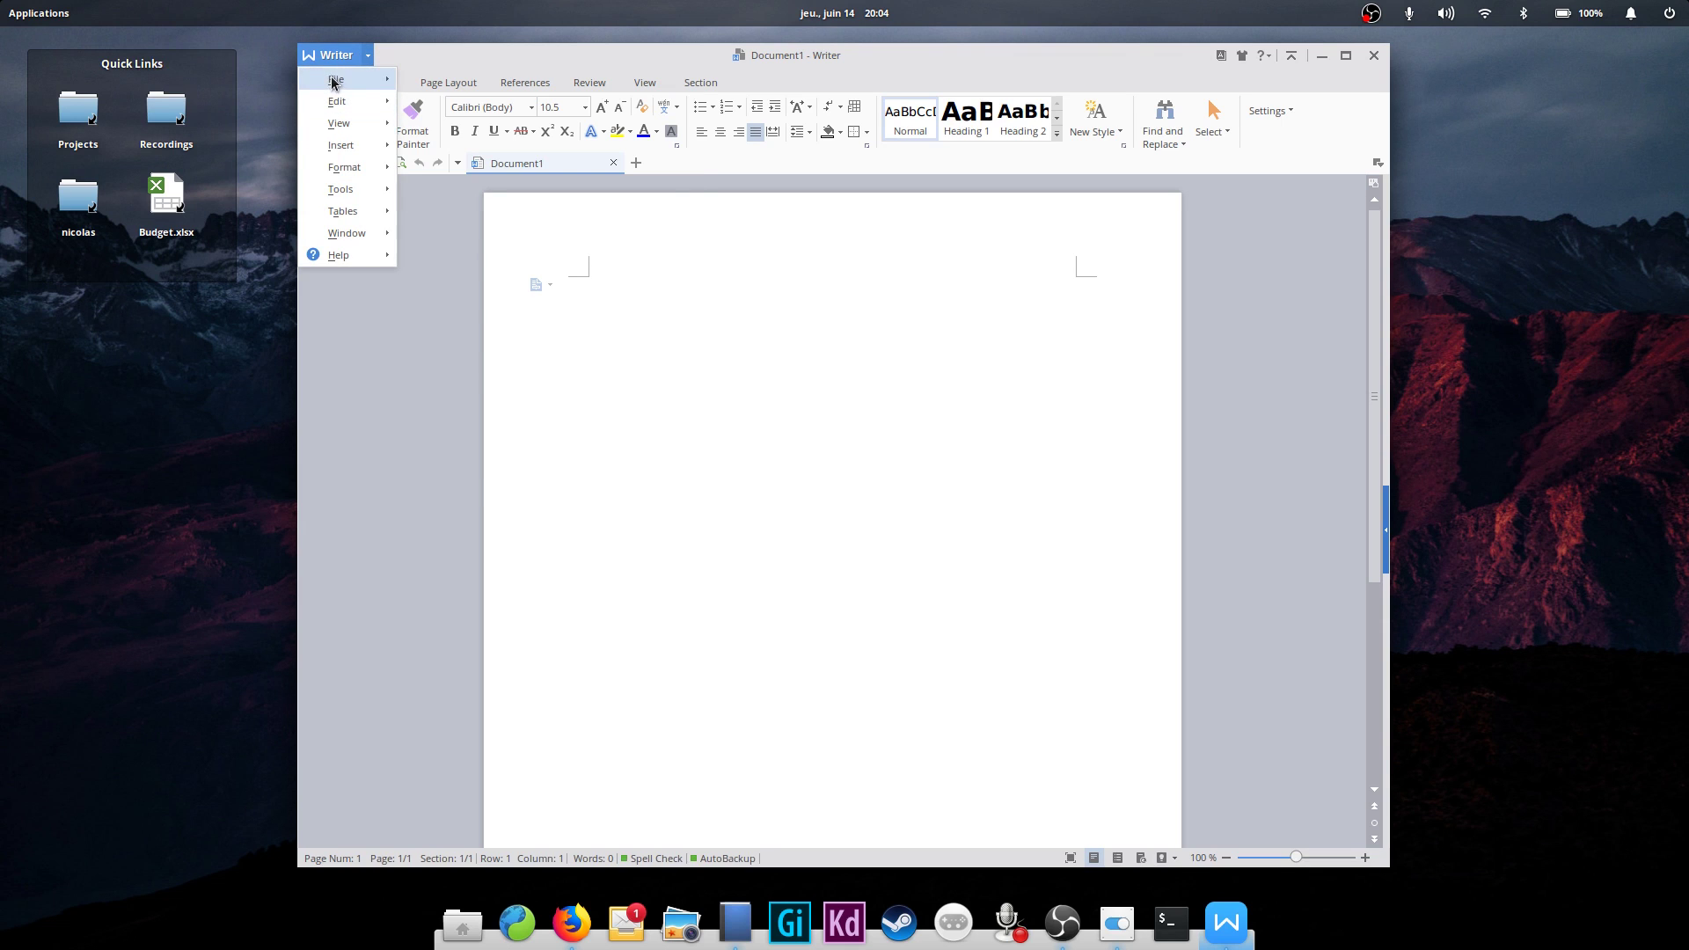
mouse_move(335, 79)
left_click(446, 127)
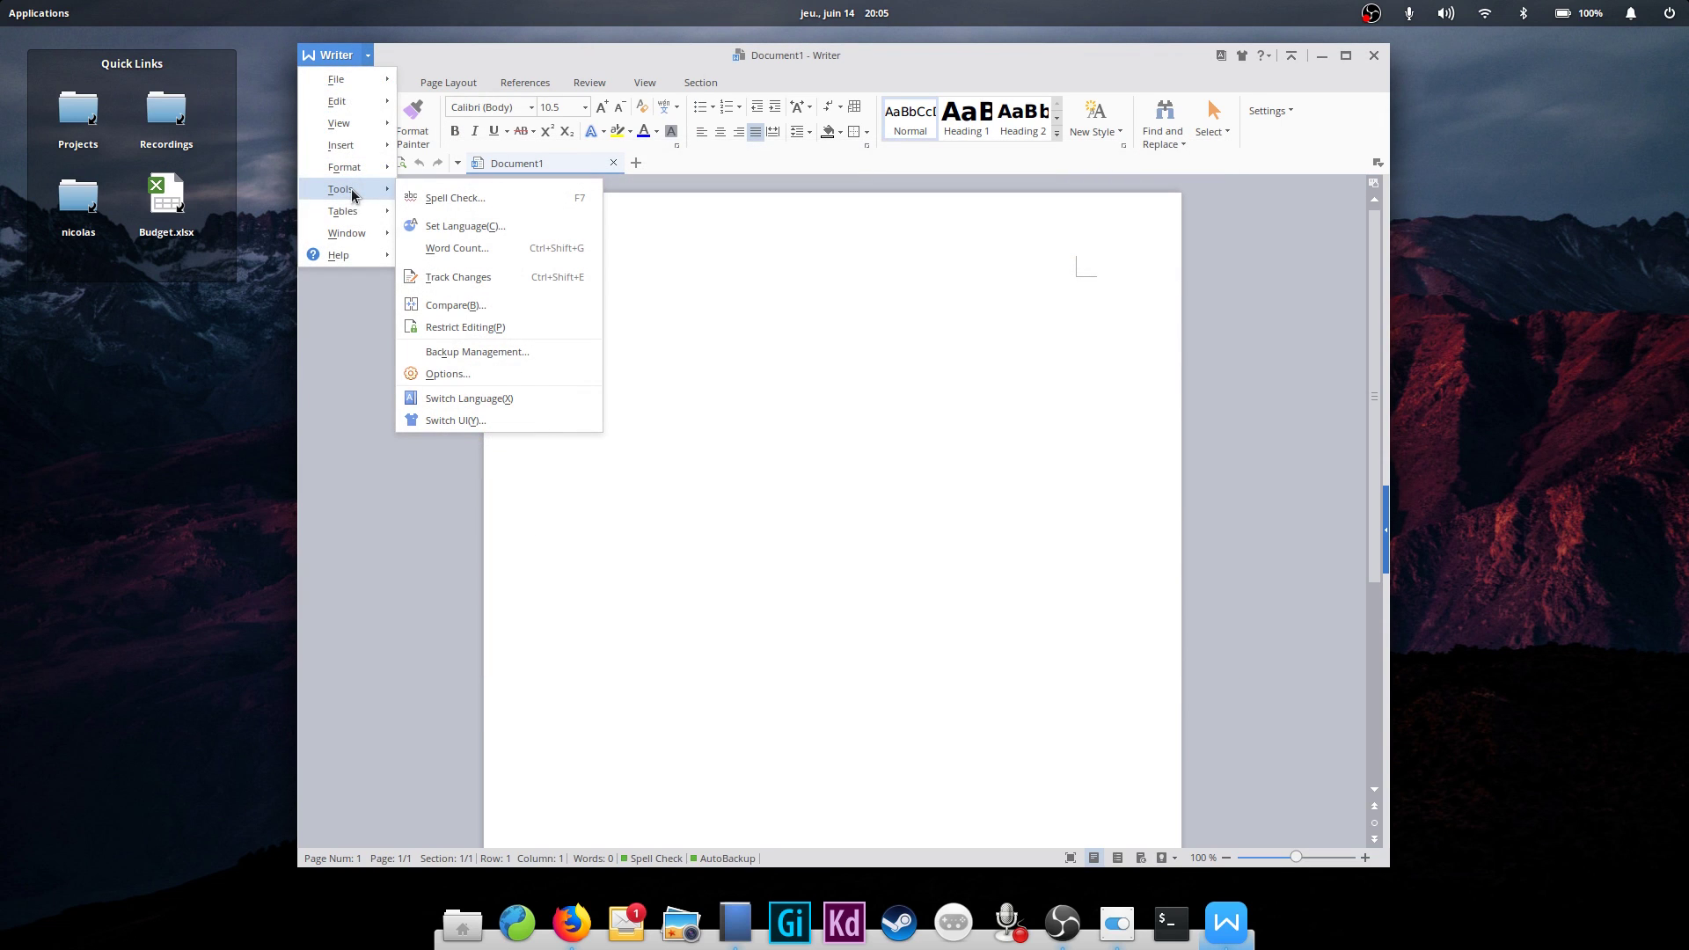
Preview 2016 Black, both 2013 Water Blue and Classic Style skins, then reselect 2016 White and cancel
left_click(456, 421)
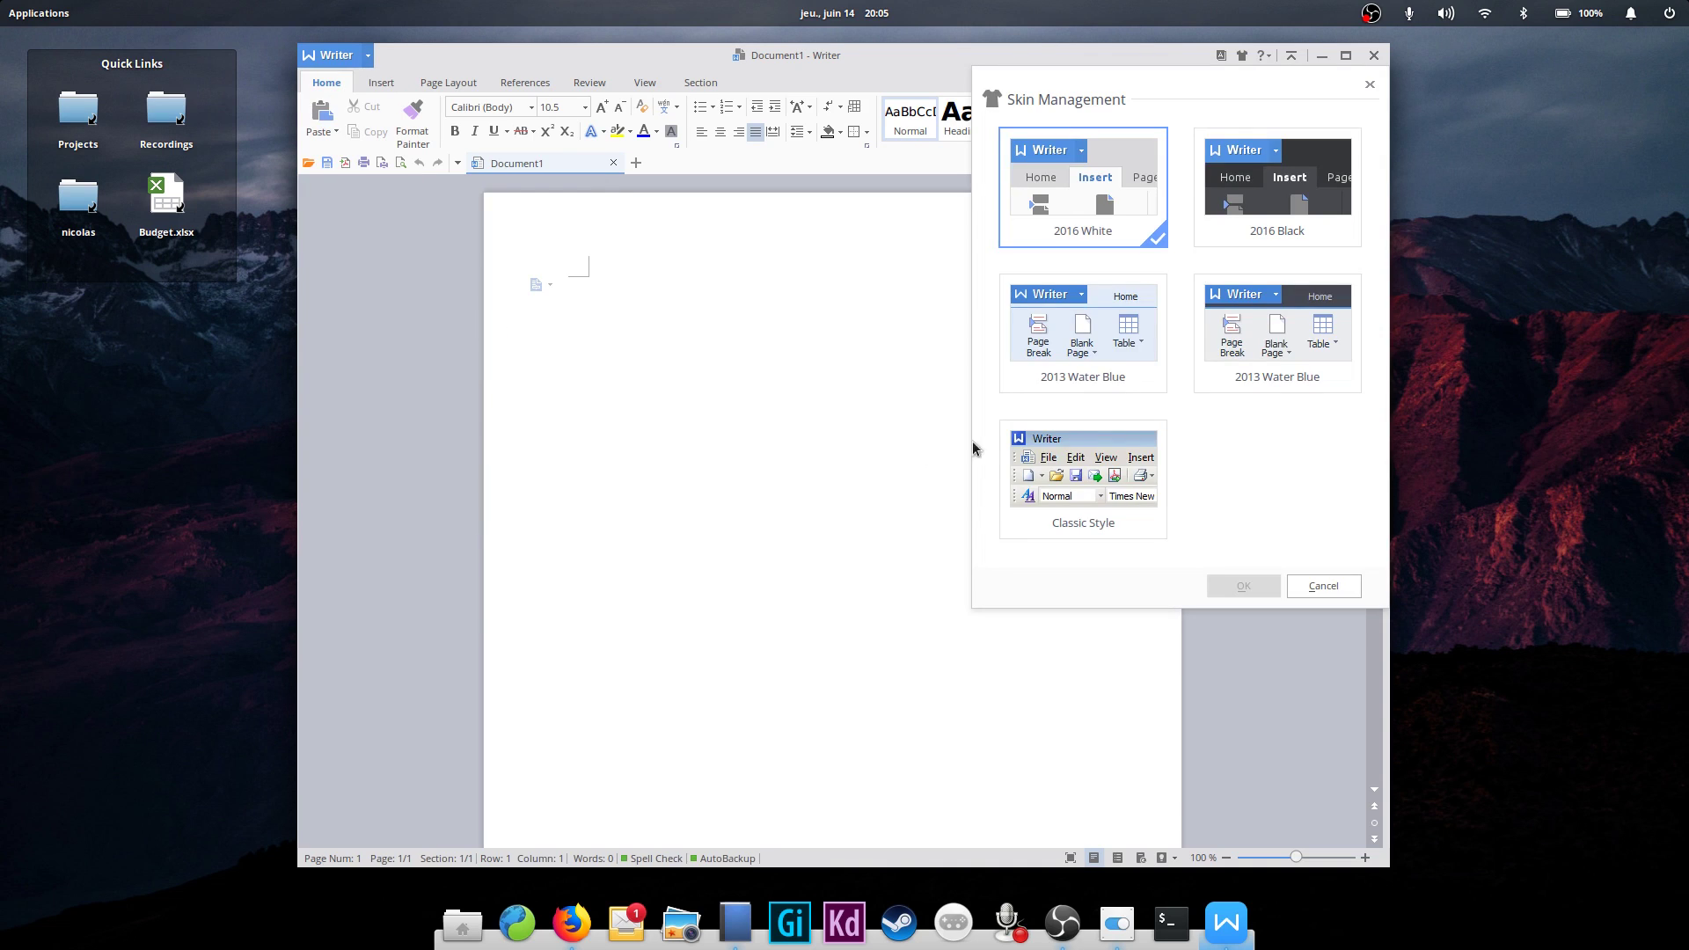
left_click(1270, 225)
left_click(1116, 347)
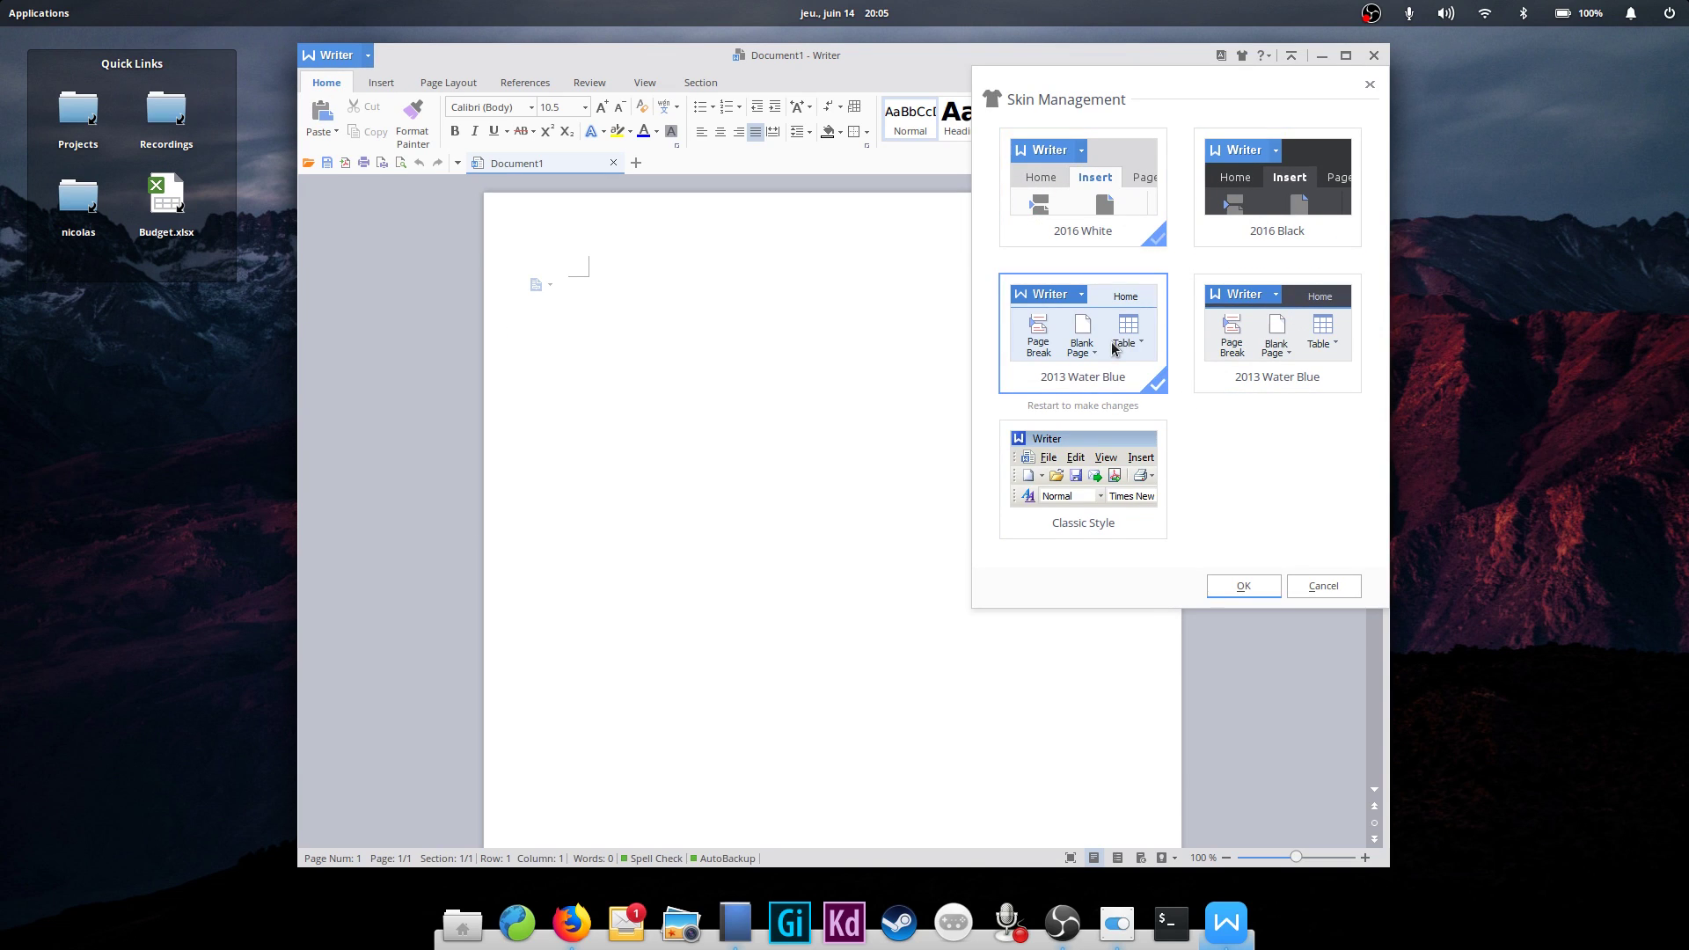
left_click(1267, 363)
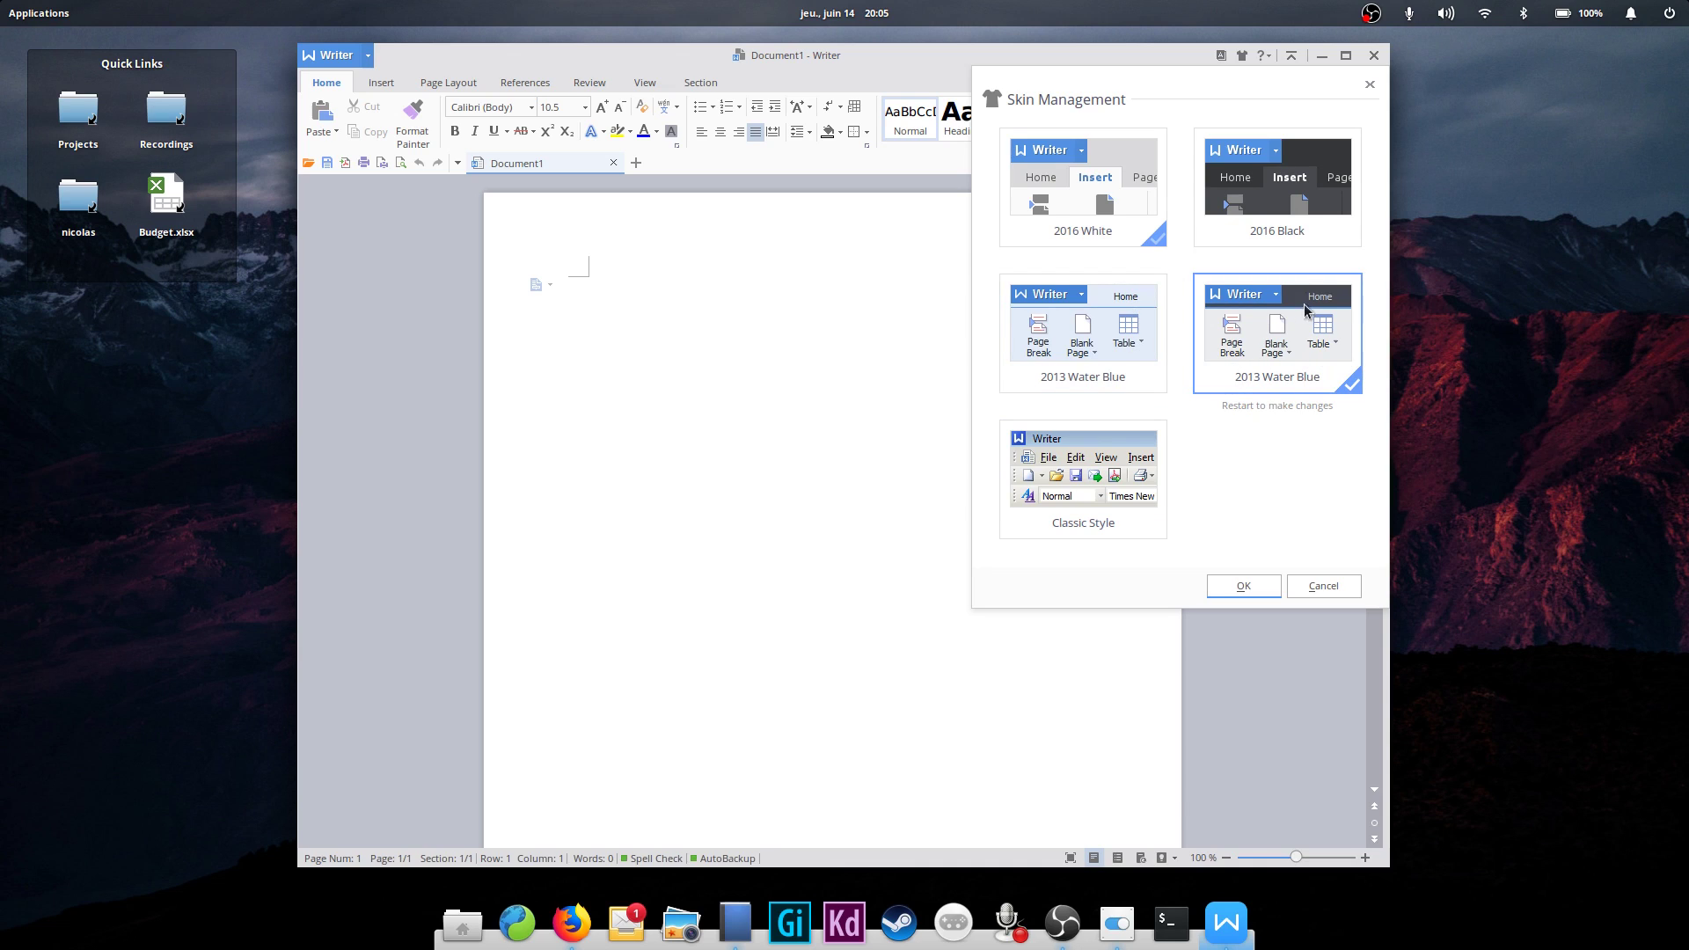
left_click(1085, 476)
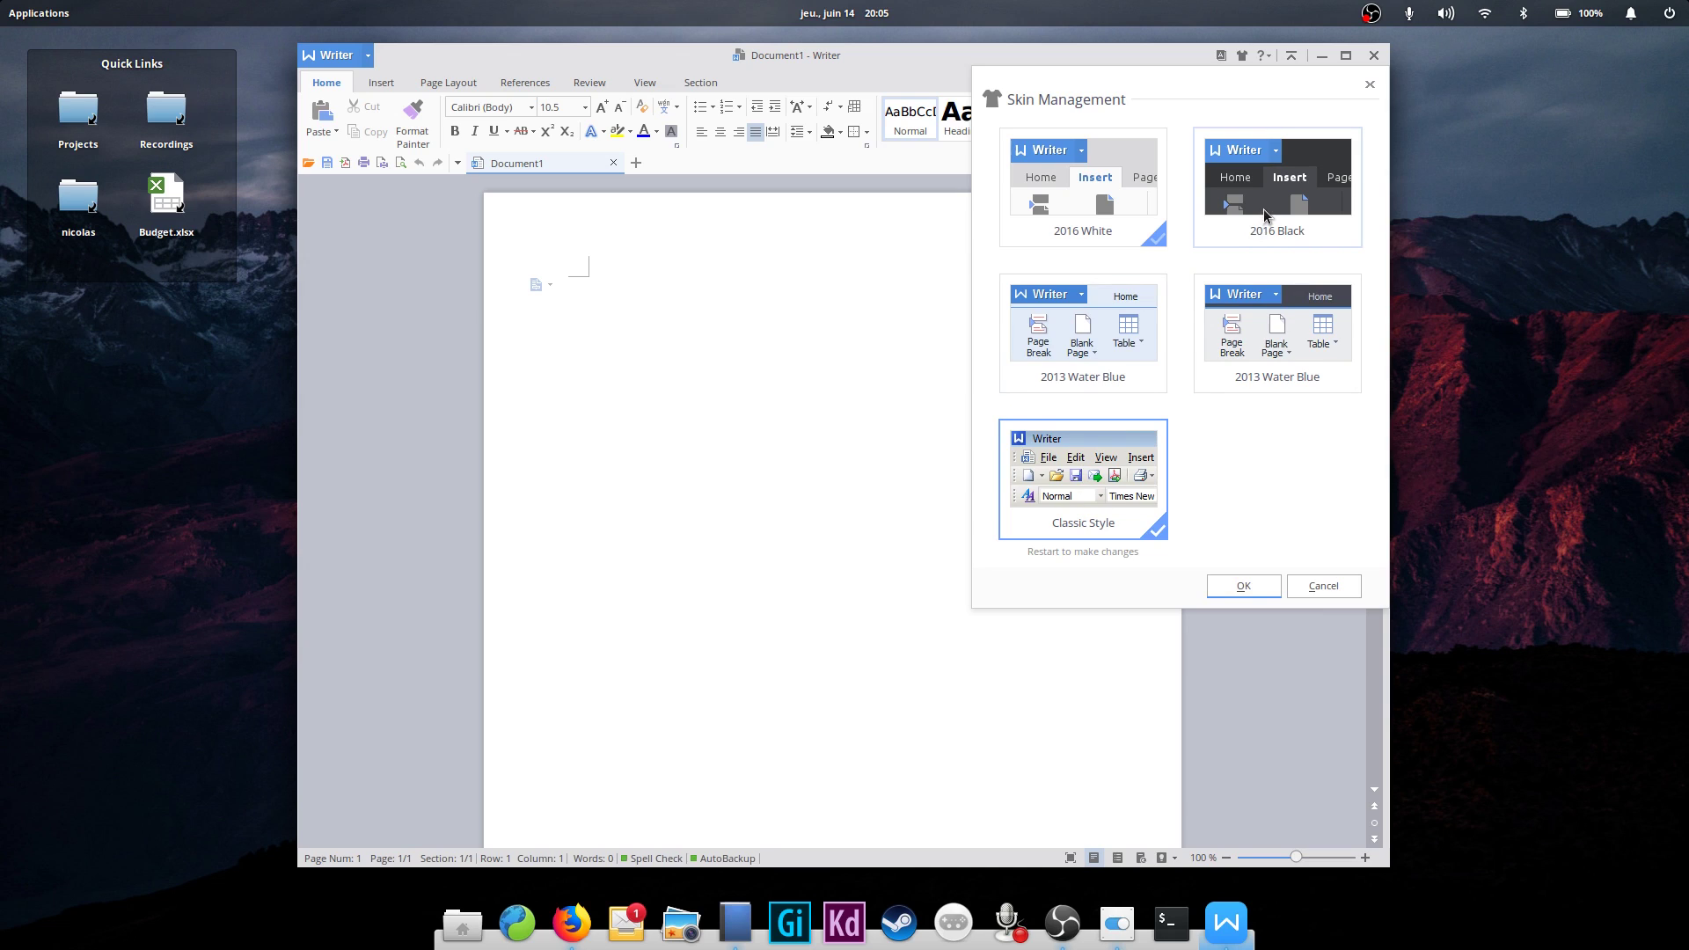
left_click(1038, 245)
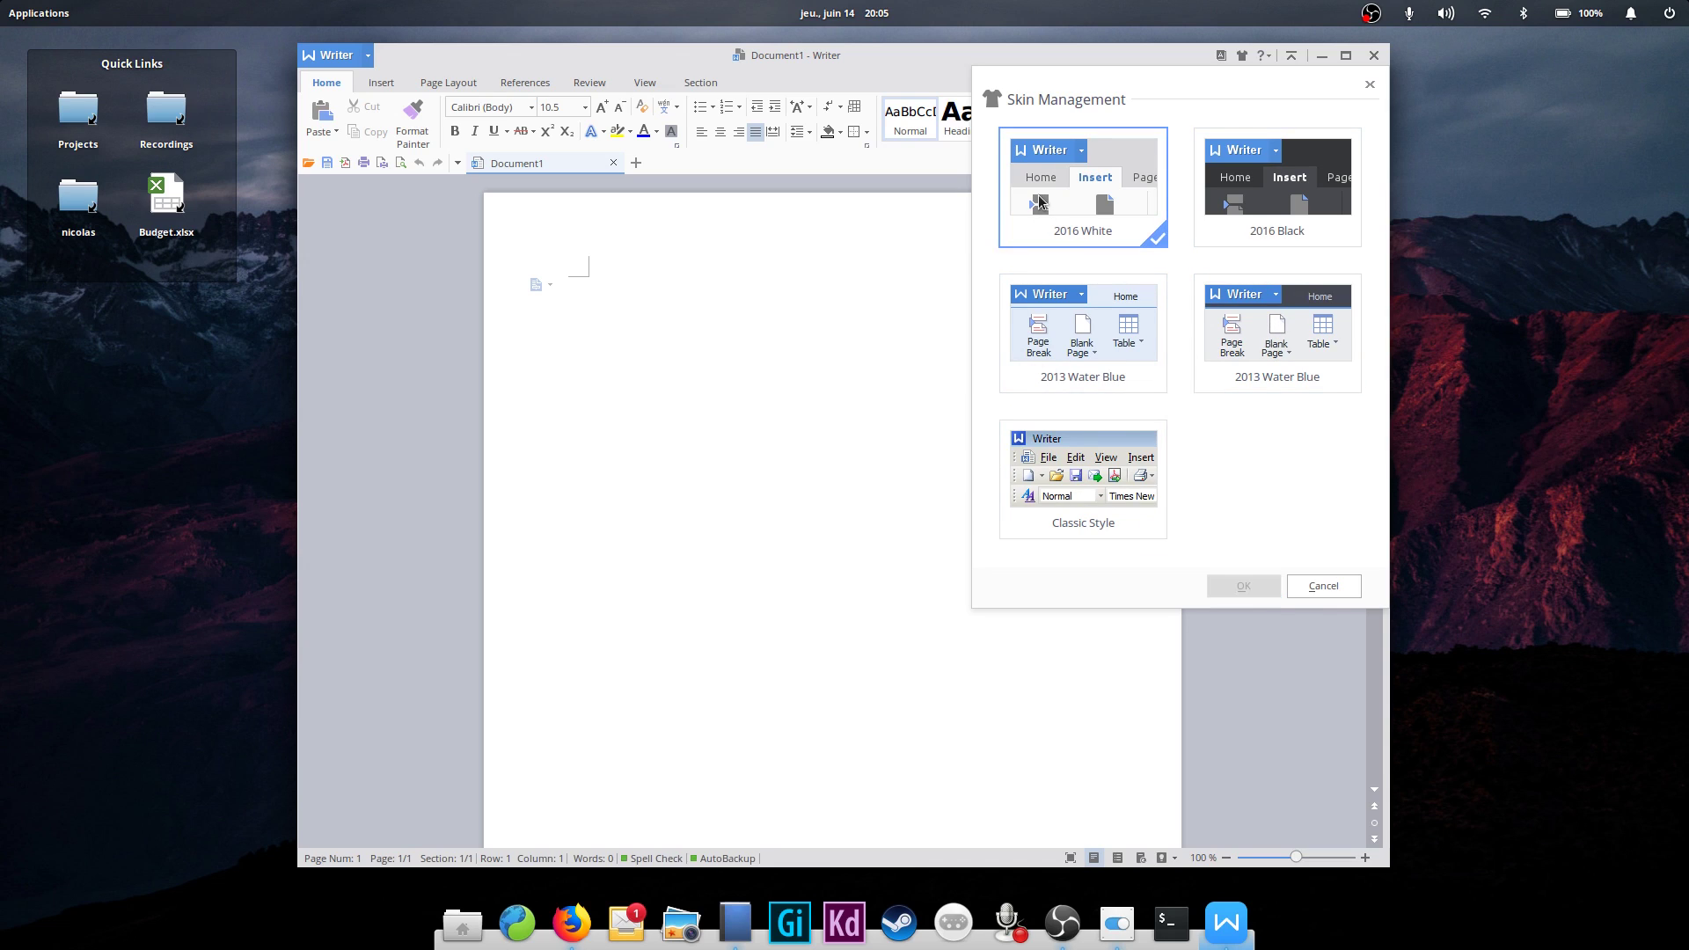
left_click(1324, 587)
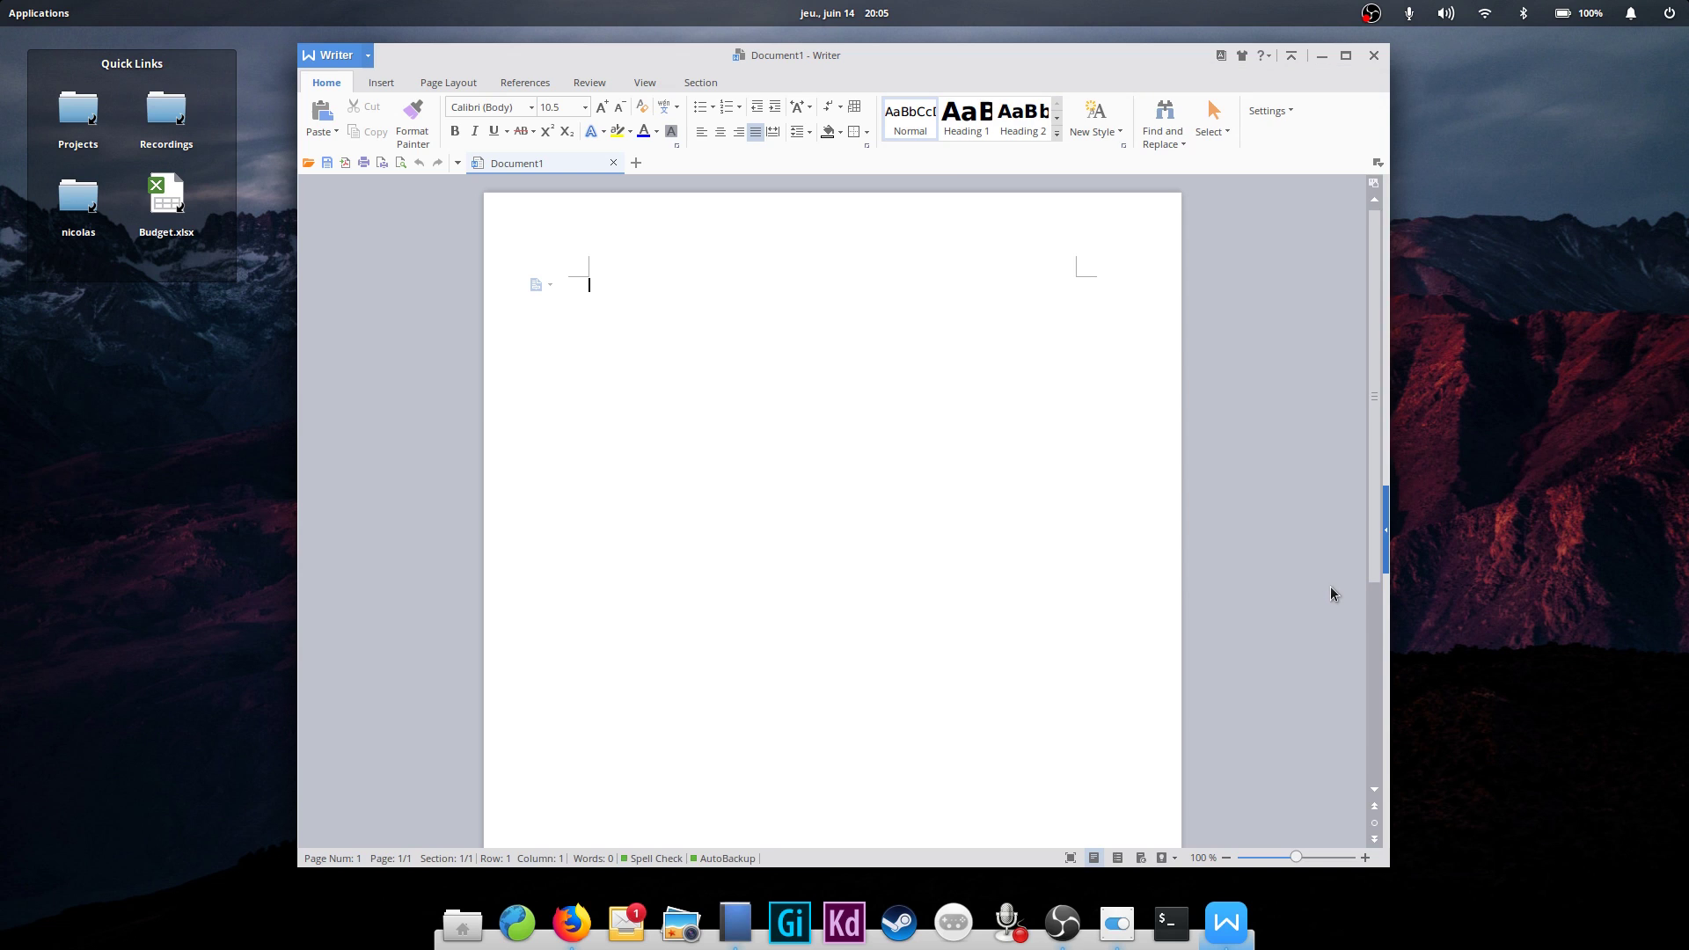
Launch WPS Spreadsheets from the Office apps and glance at its main menu
left_click_drag(849, 64, 807, 70)
left_click(39, 13)
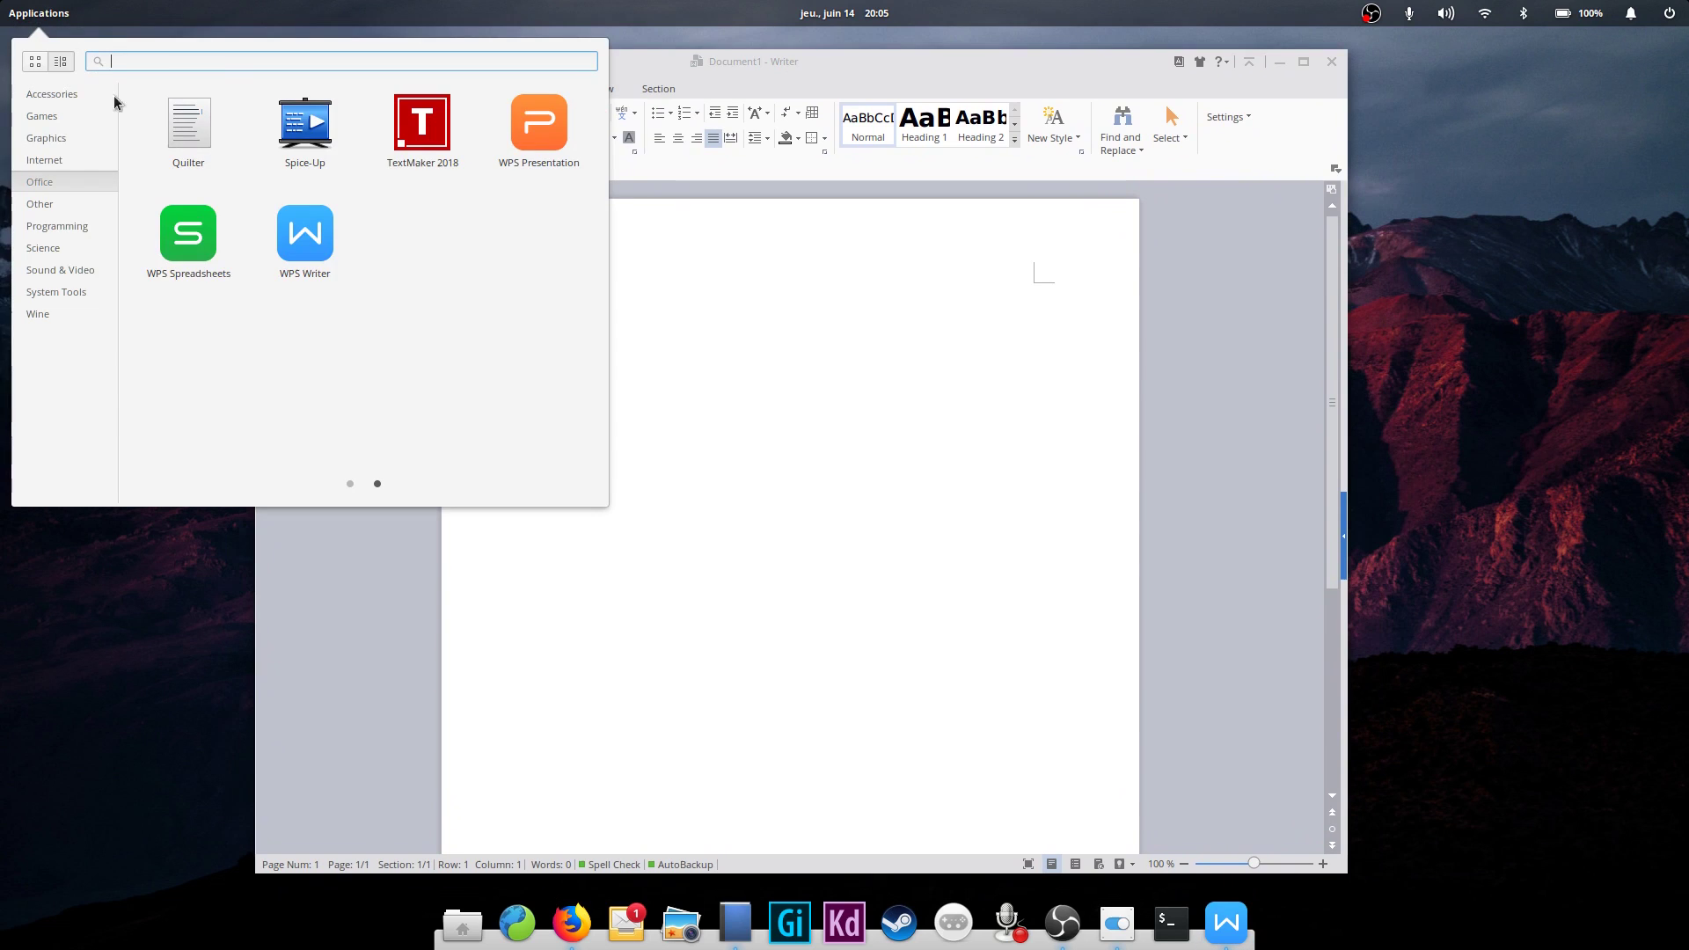
left_click(199, 239)
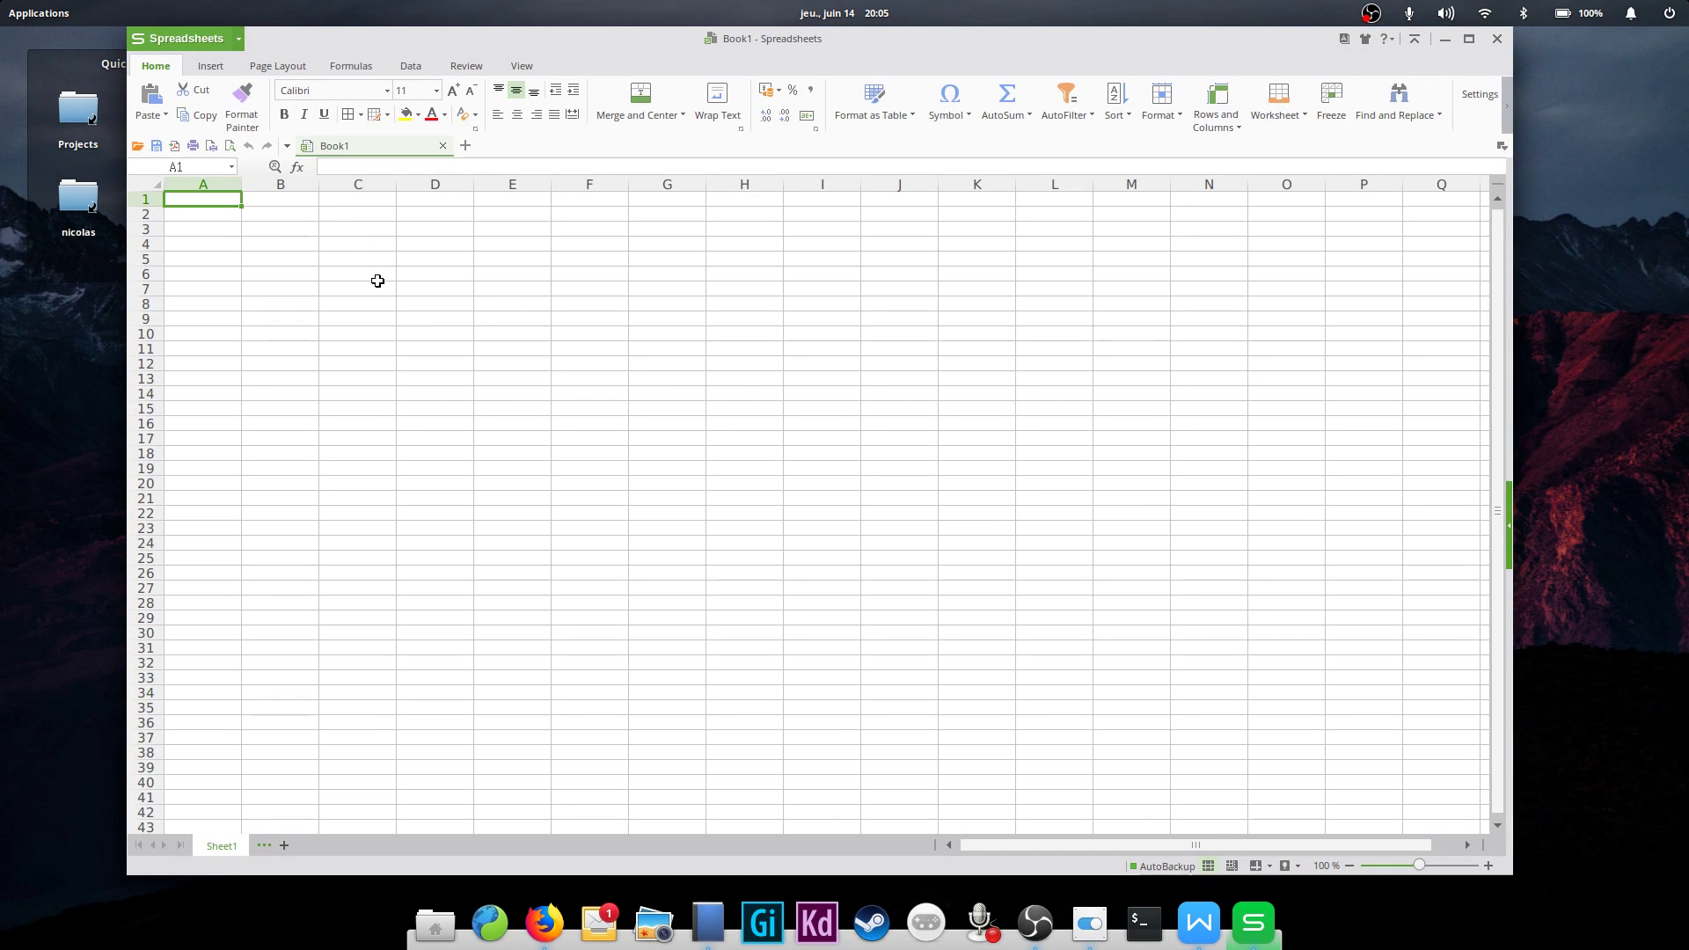
left_click(237, 38)
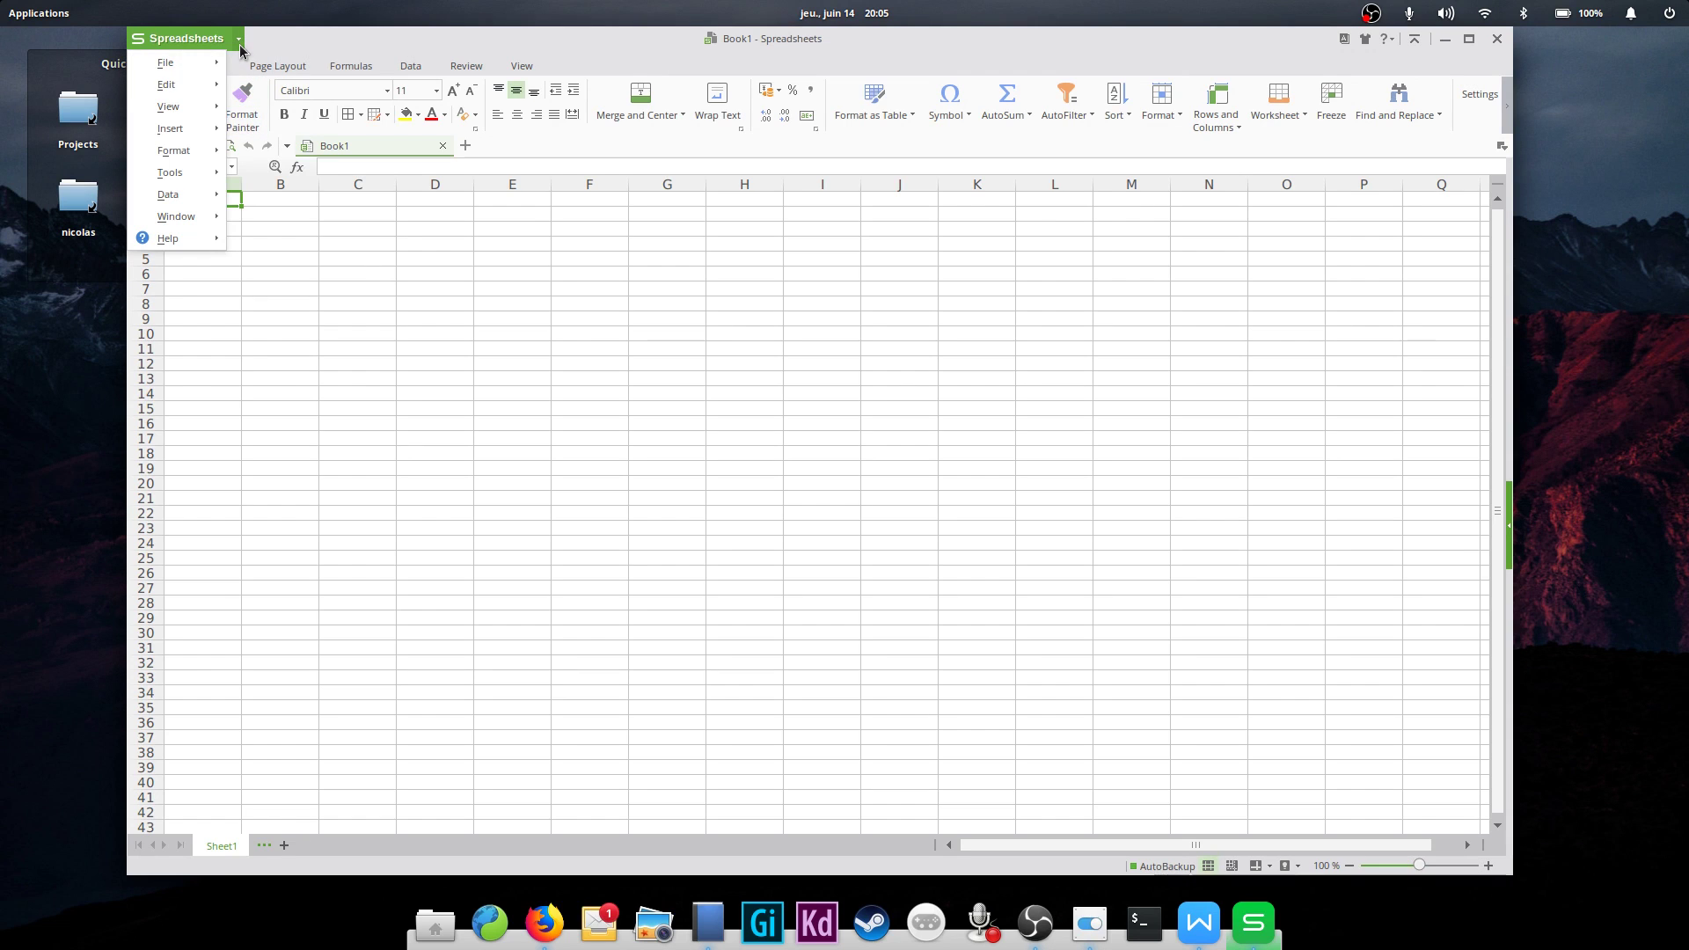
mouse_move(215, 62)
left_click(942, 421)
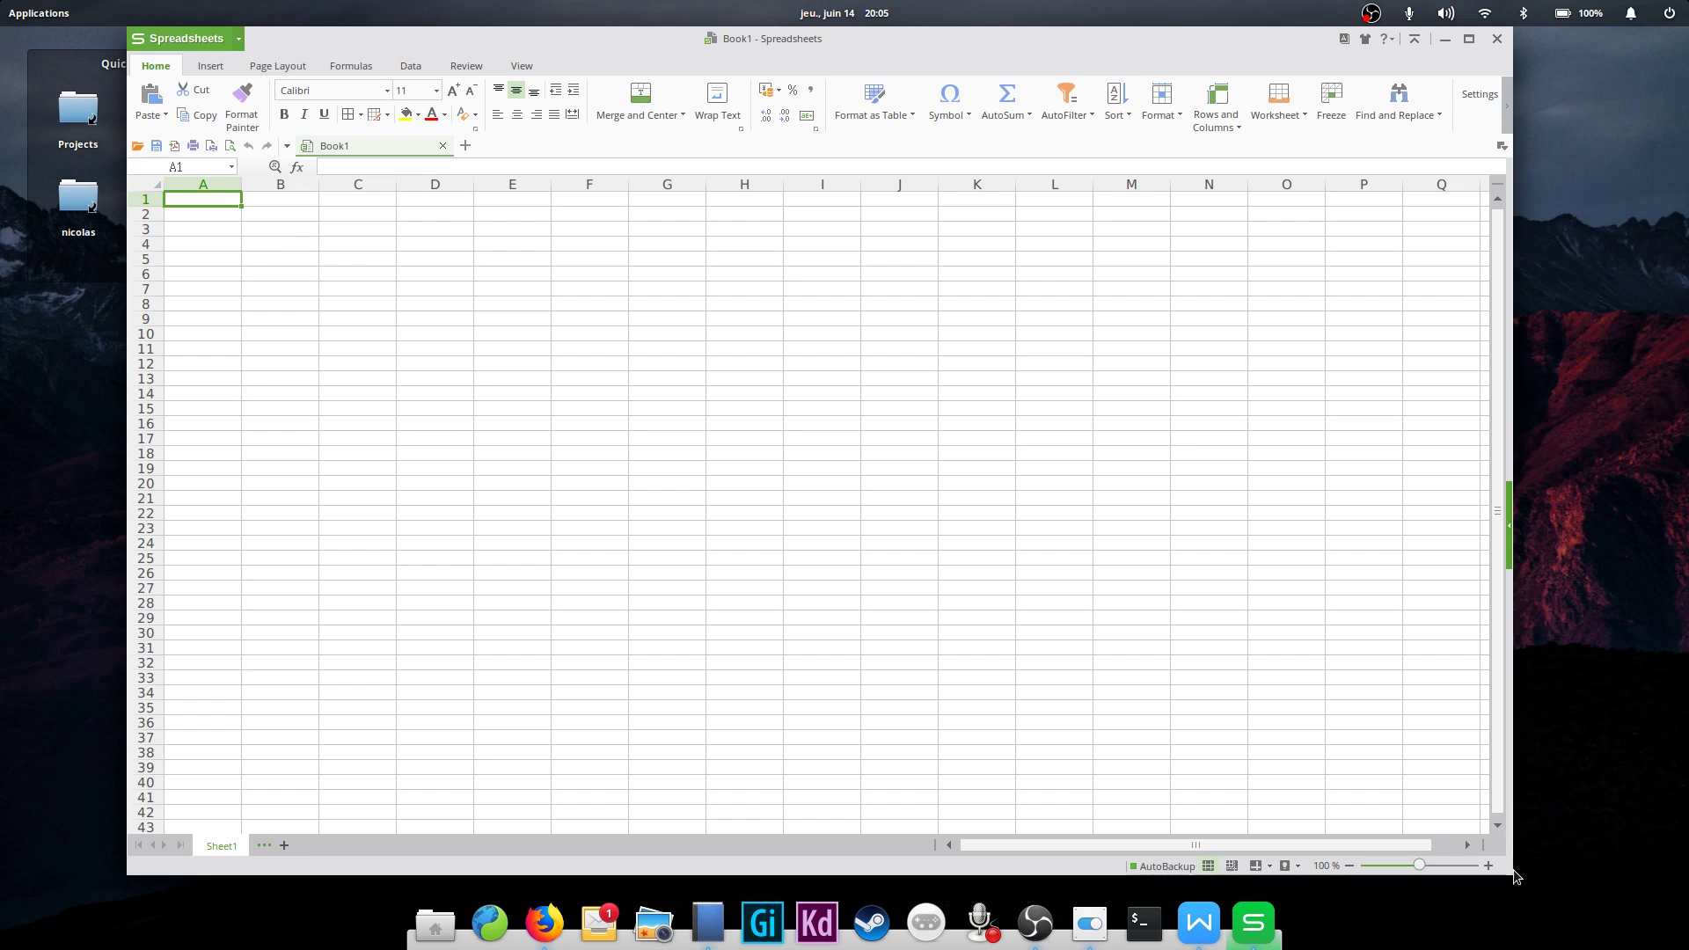
Shrink and move the Spreadsheets window, then close both Spreadsheets and Writer
left_click_drag(1513, 873, 1158, 748)
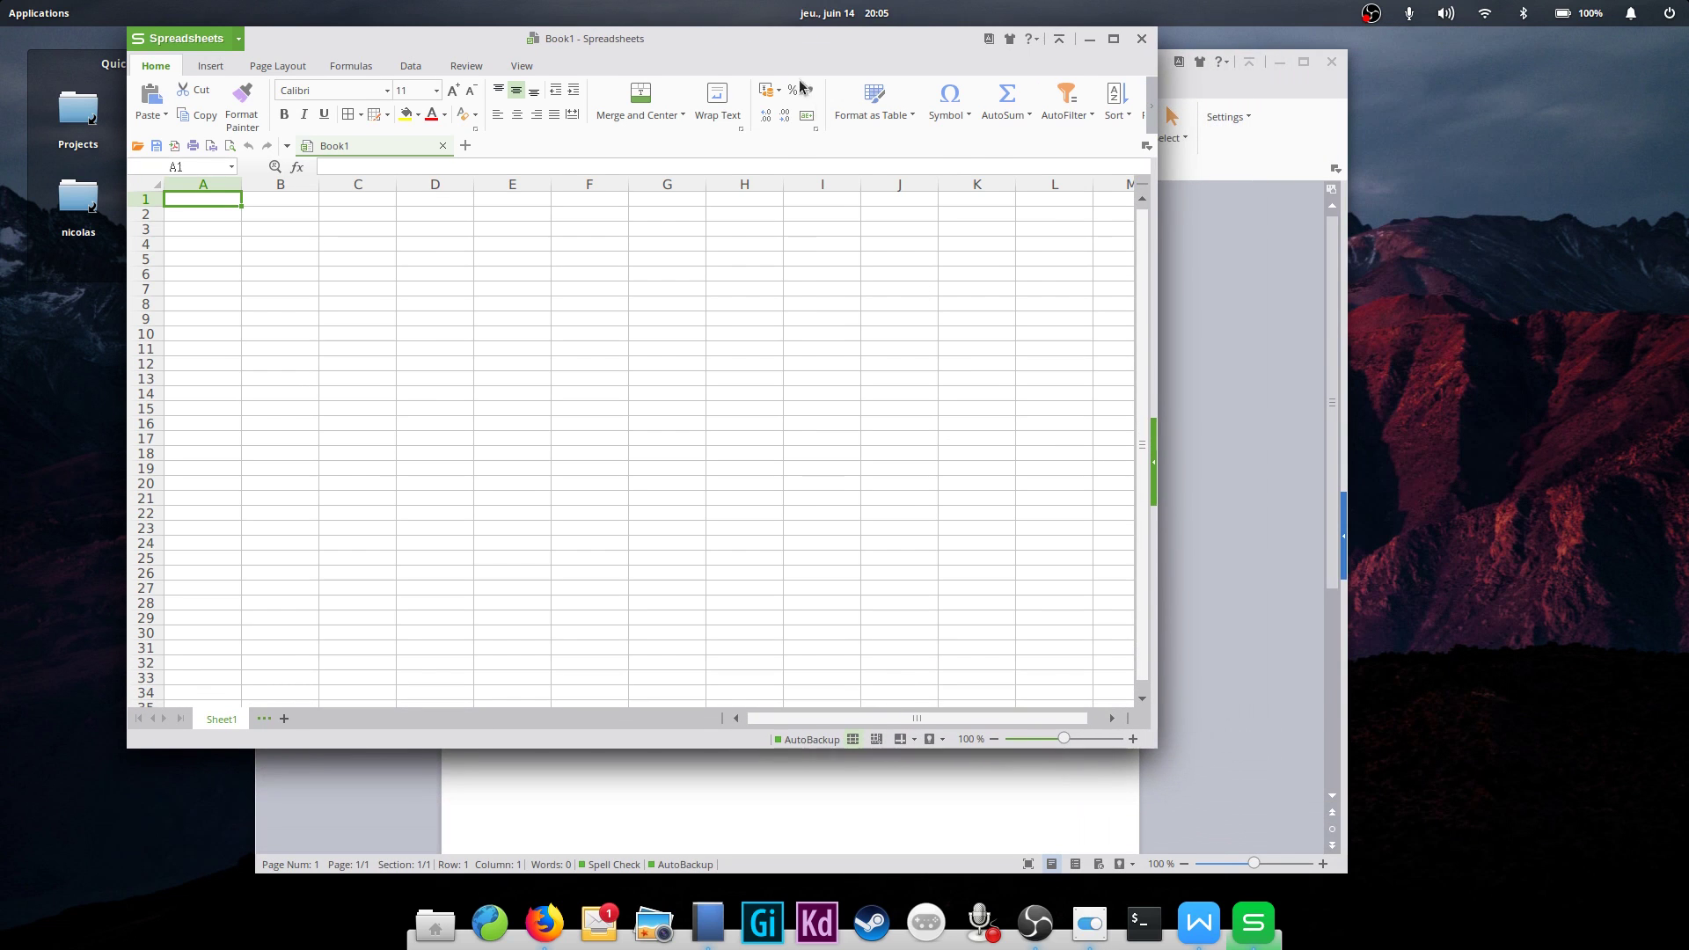
left_click_drag(750, 76, 887, 126)
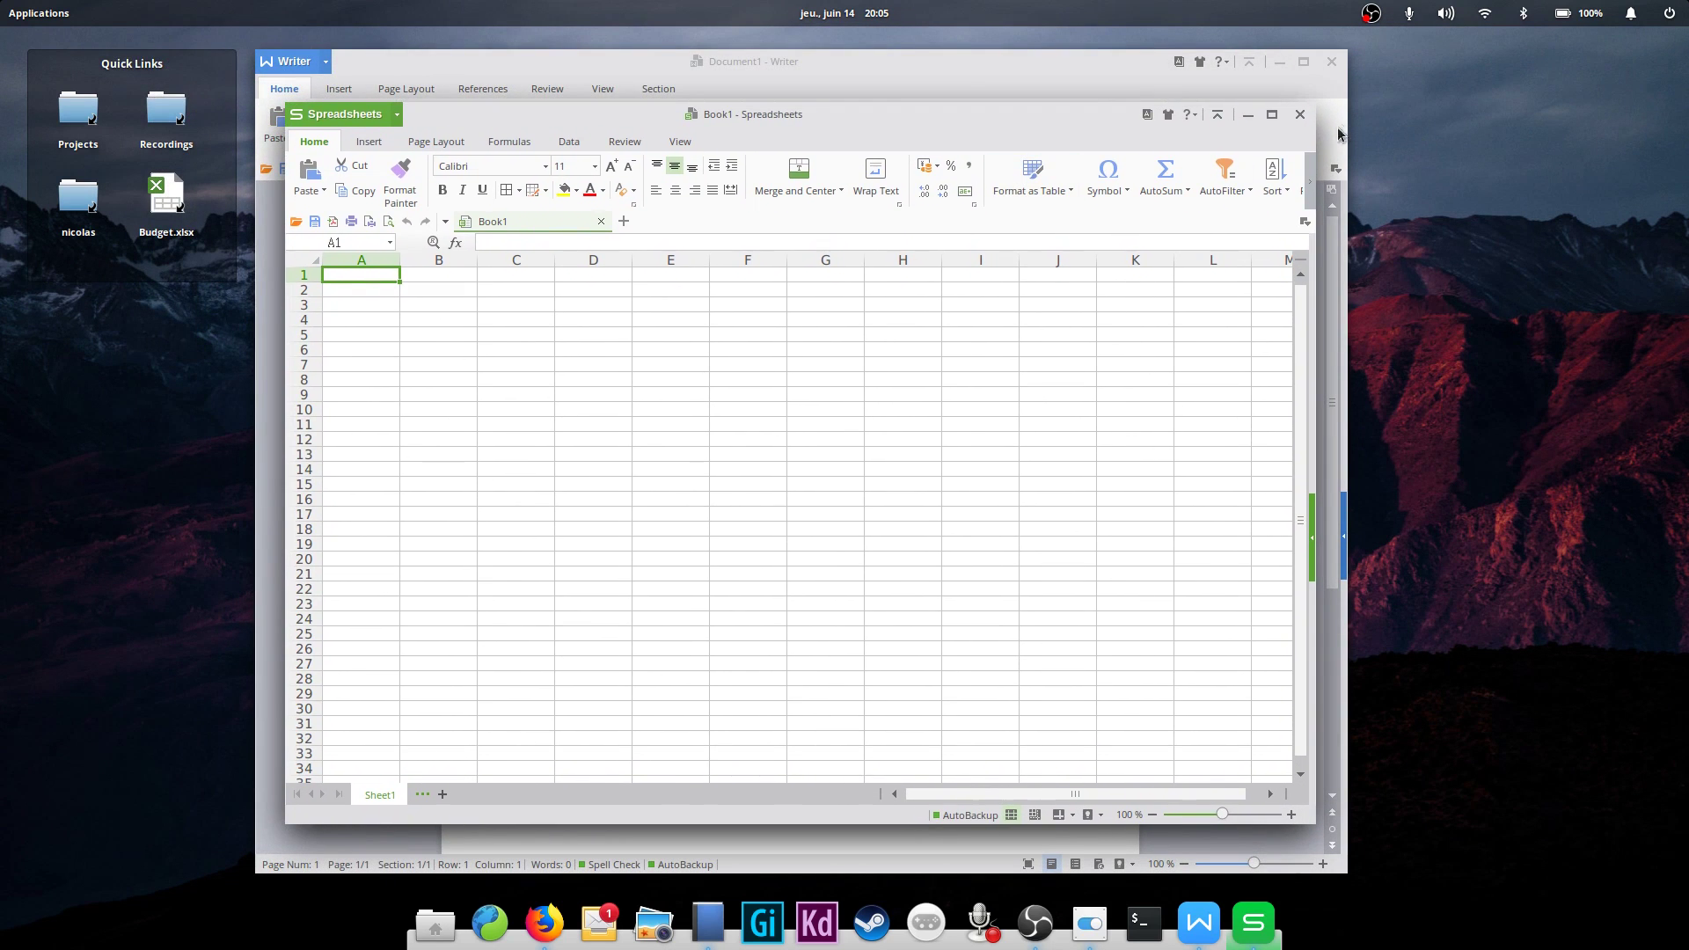
left_click(1301, 115)
left_click(1332, 62)
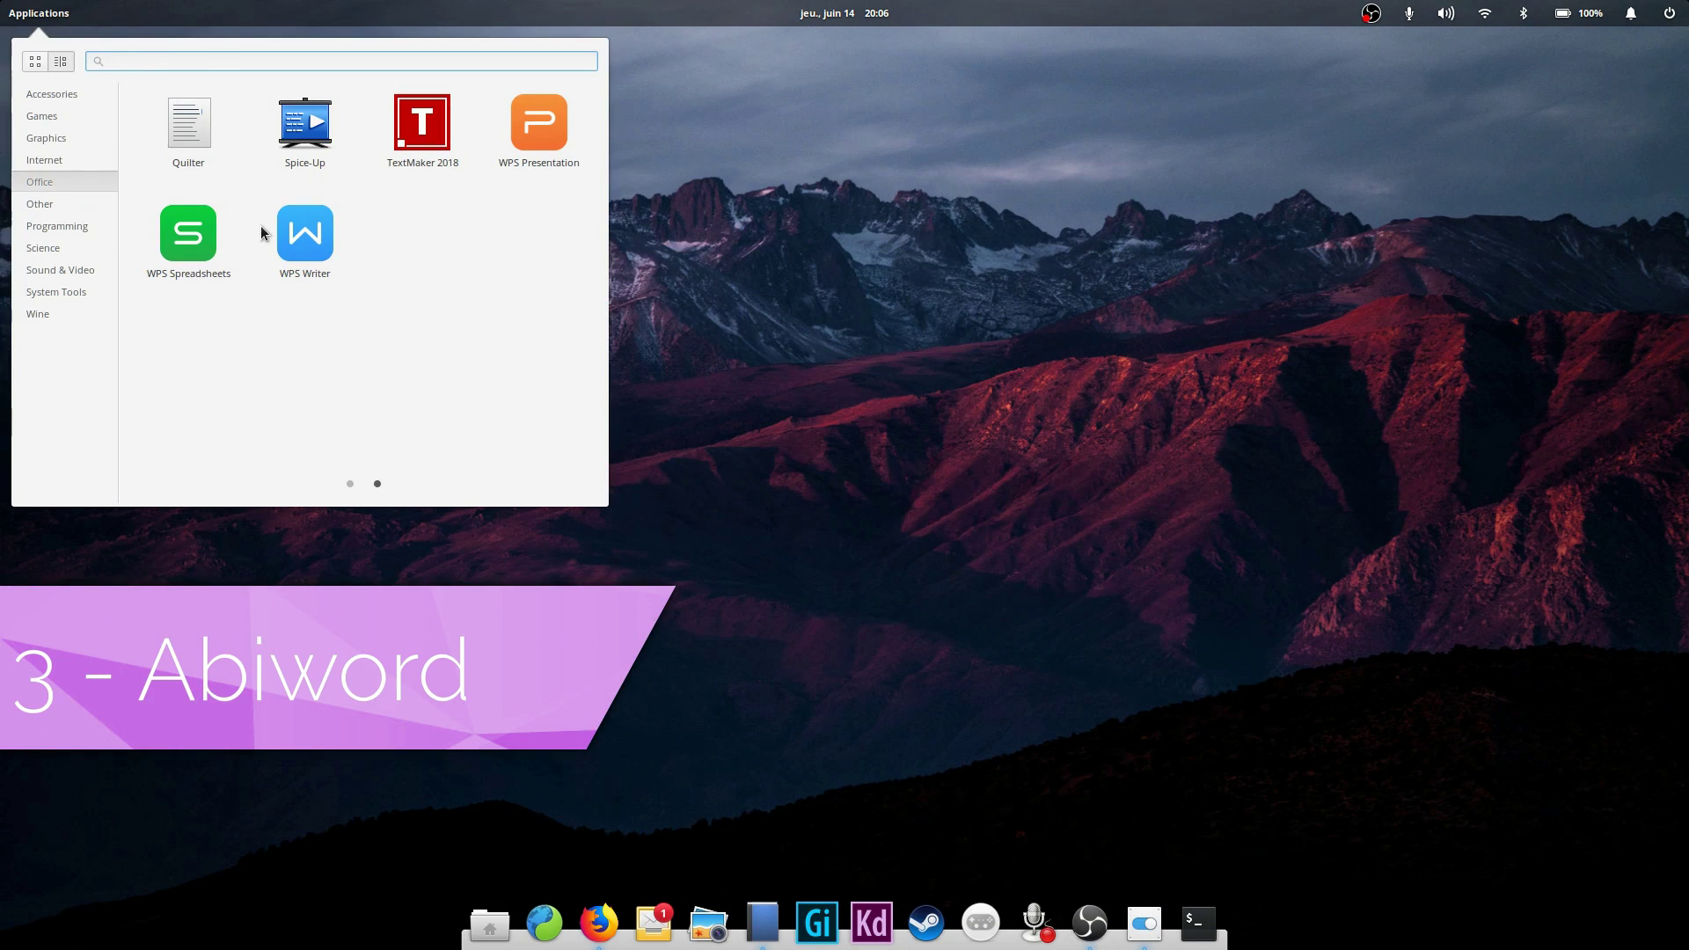
Launch AbiWord, then move and enlarge its window
scroll(262, 233, "up", 1)
left_click(186, 134)
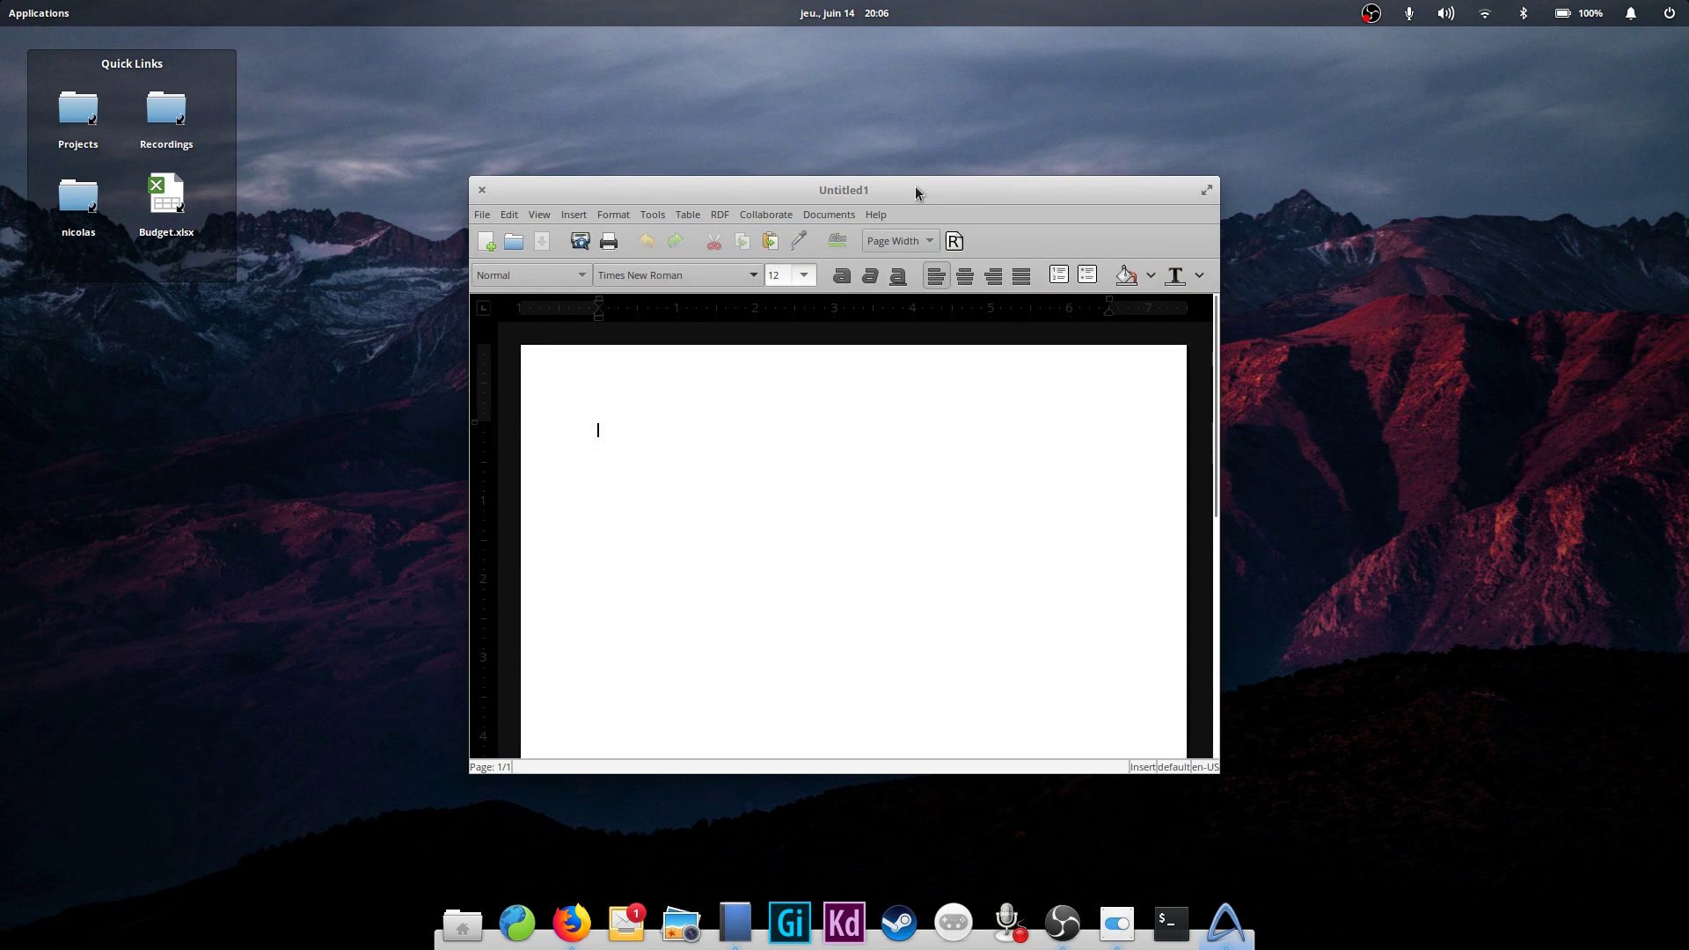
left_click_drag(915, 186, 815, 120)
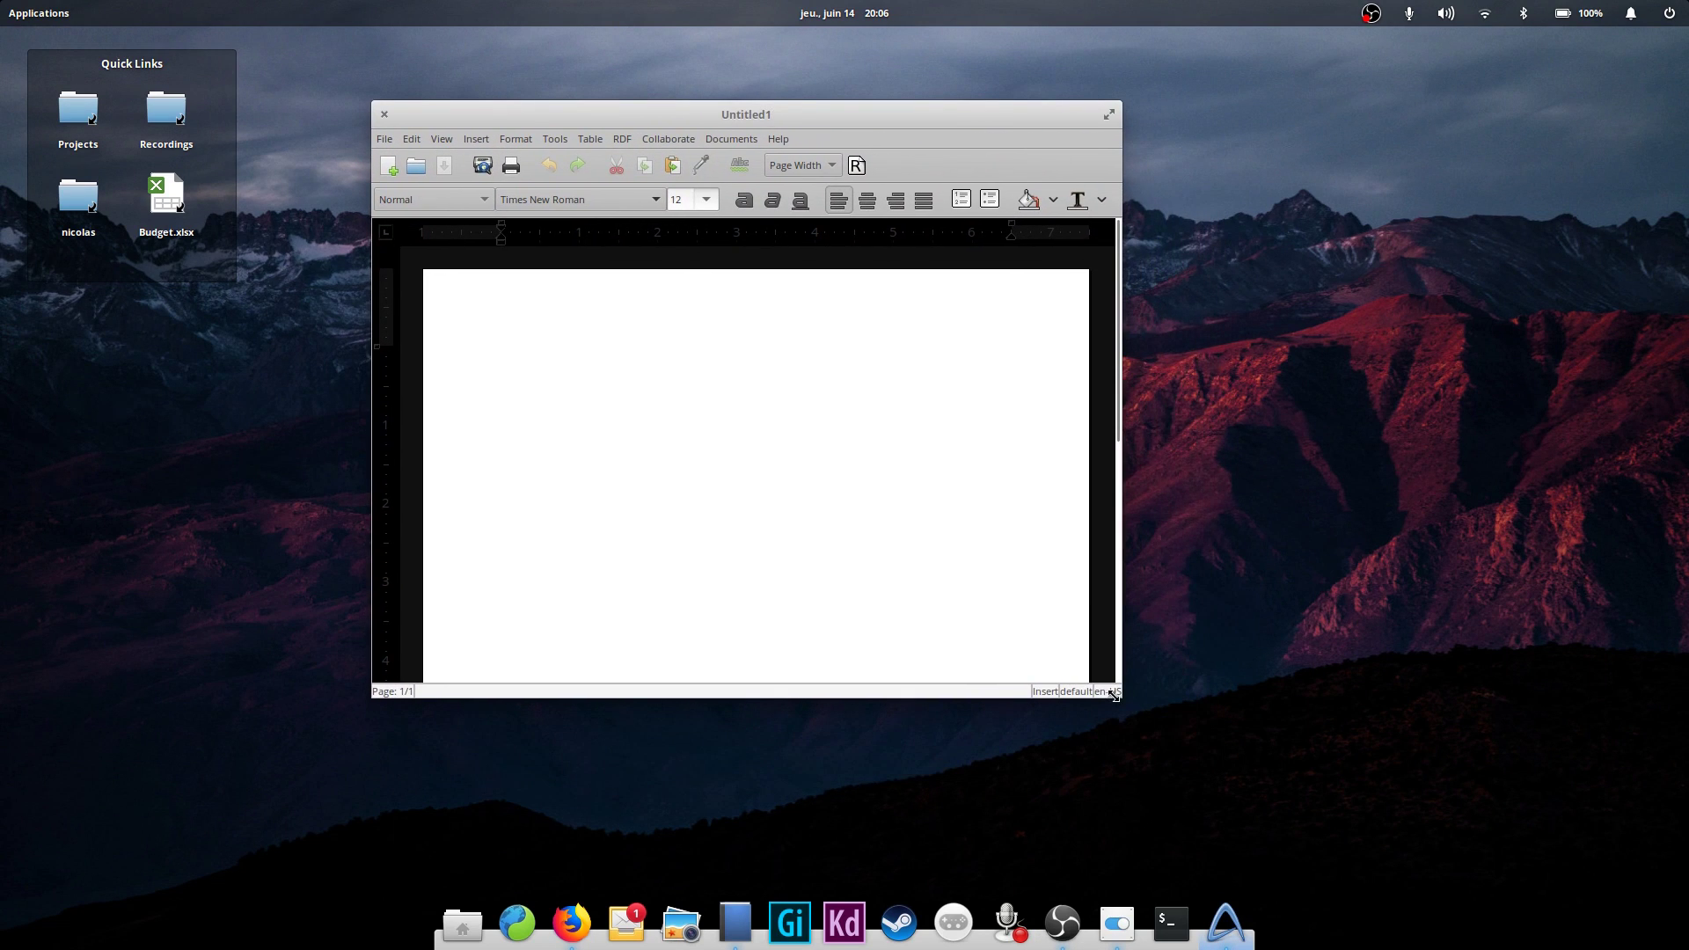
left_click_drag(1113, 696, 1314, 856)
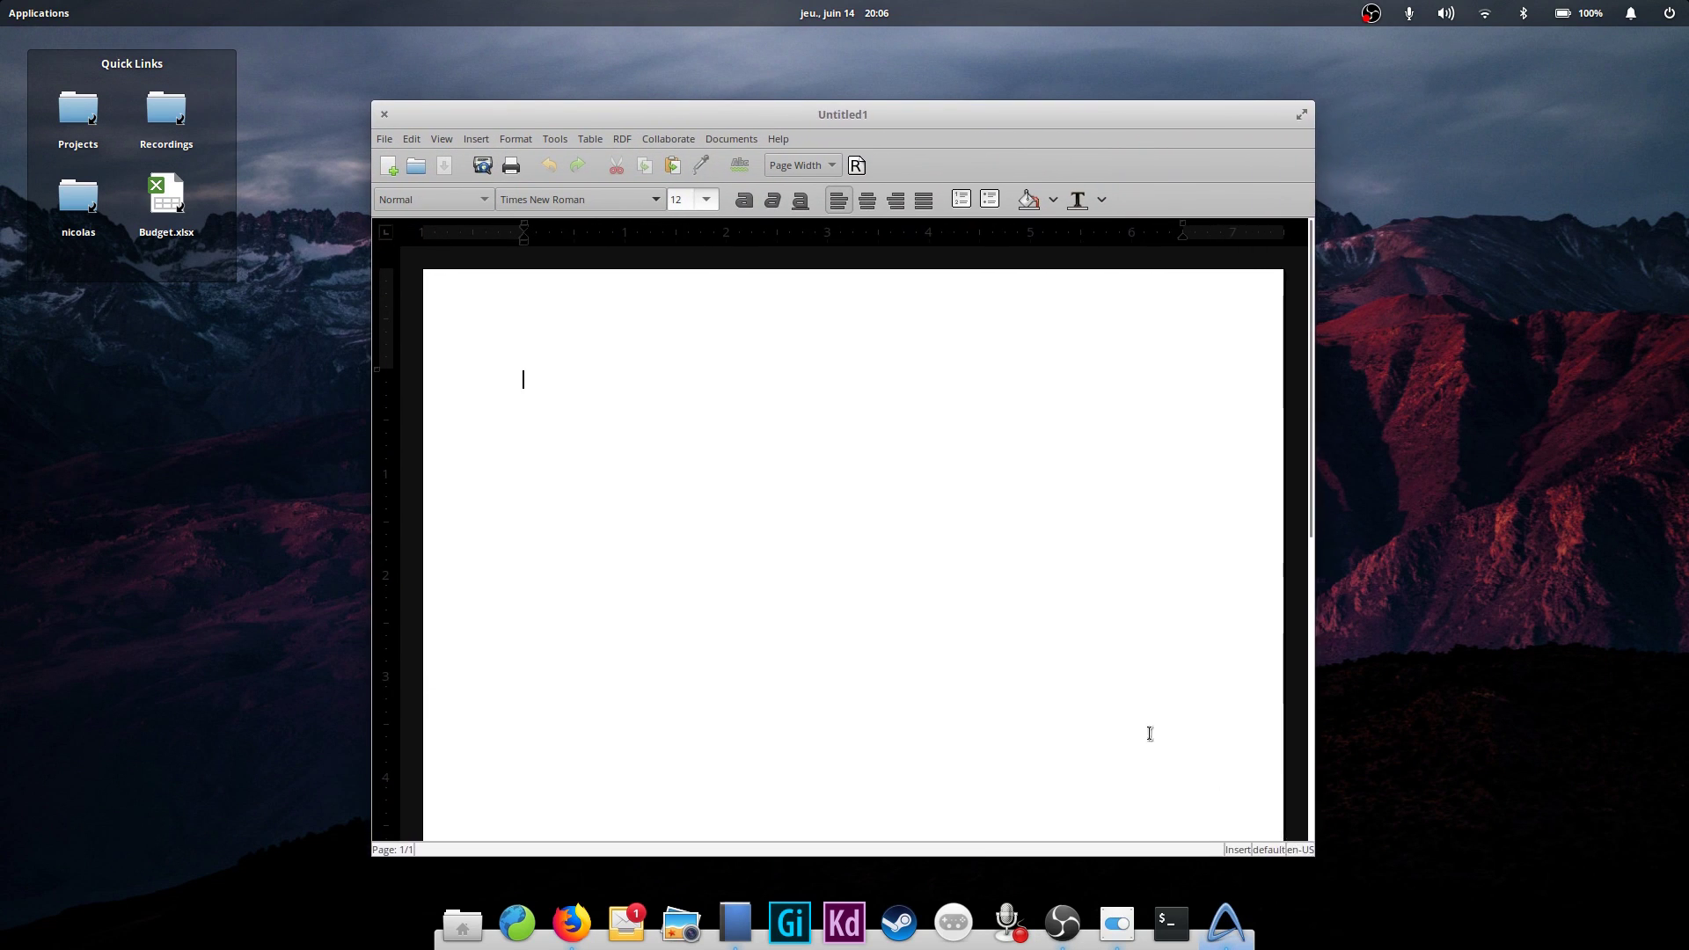
Check About AbiWord for version 3.0.1, then glance at the View menu
left_click(780, 139)
left_click(804, 318)
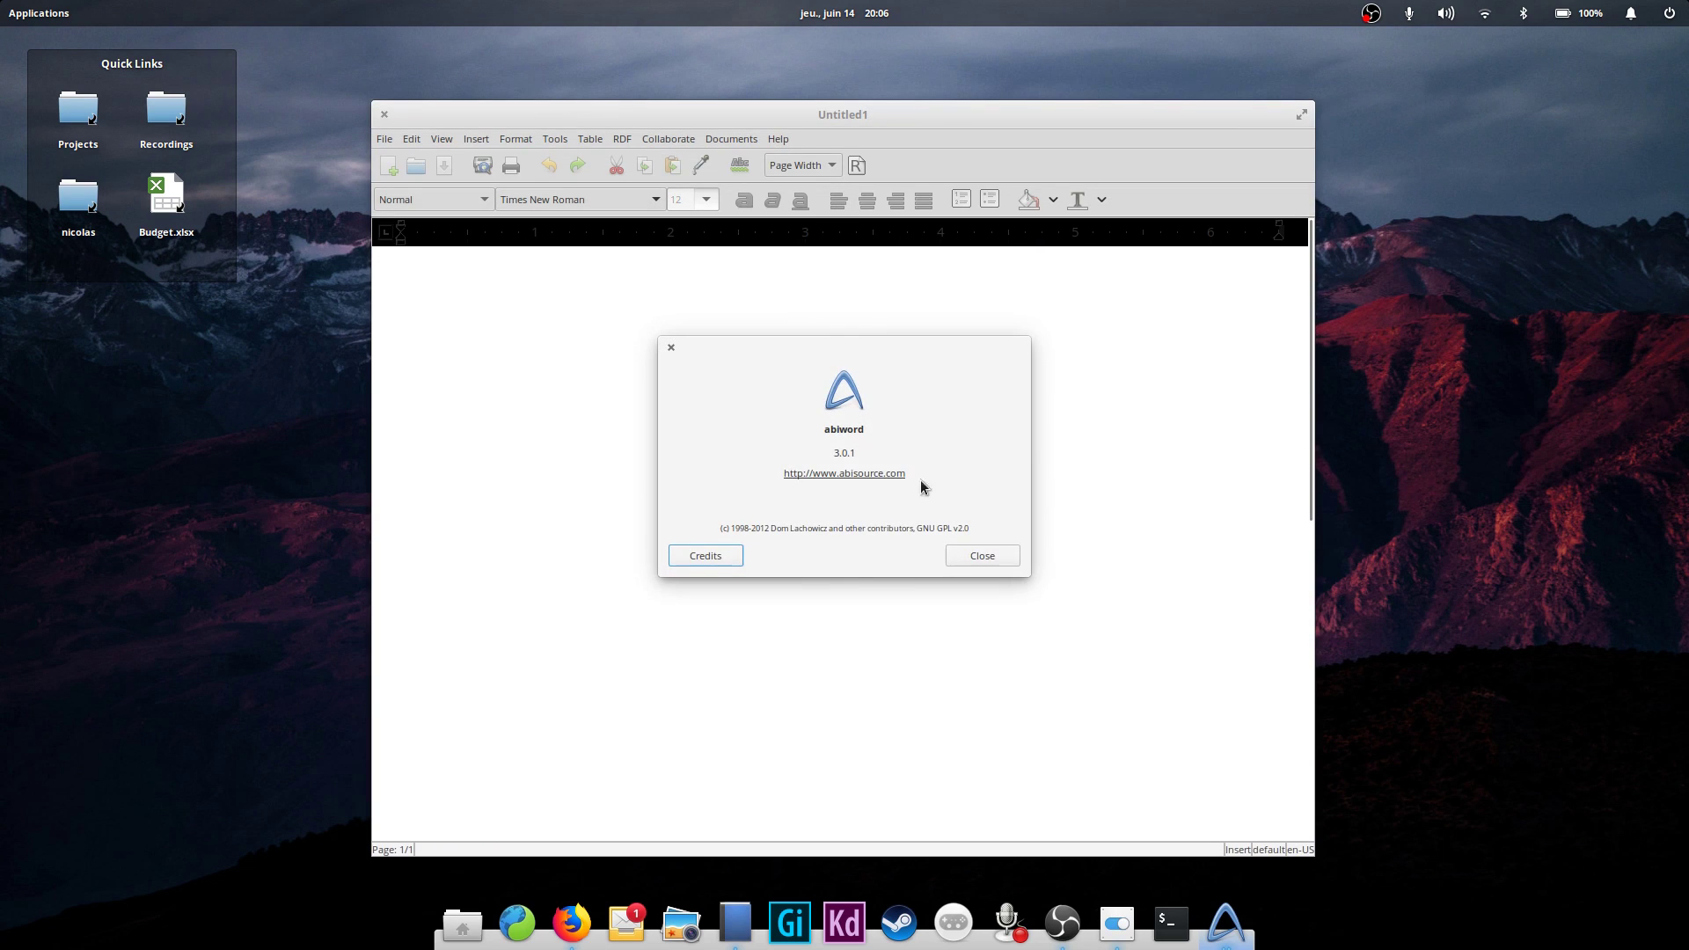
left_click(973, 567)
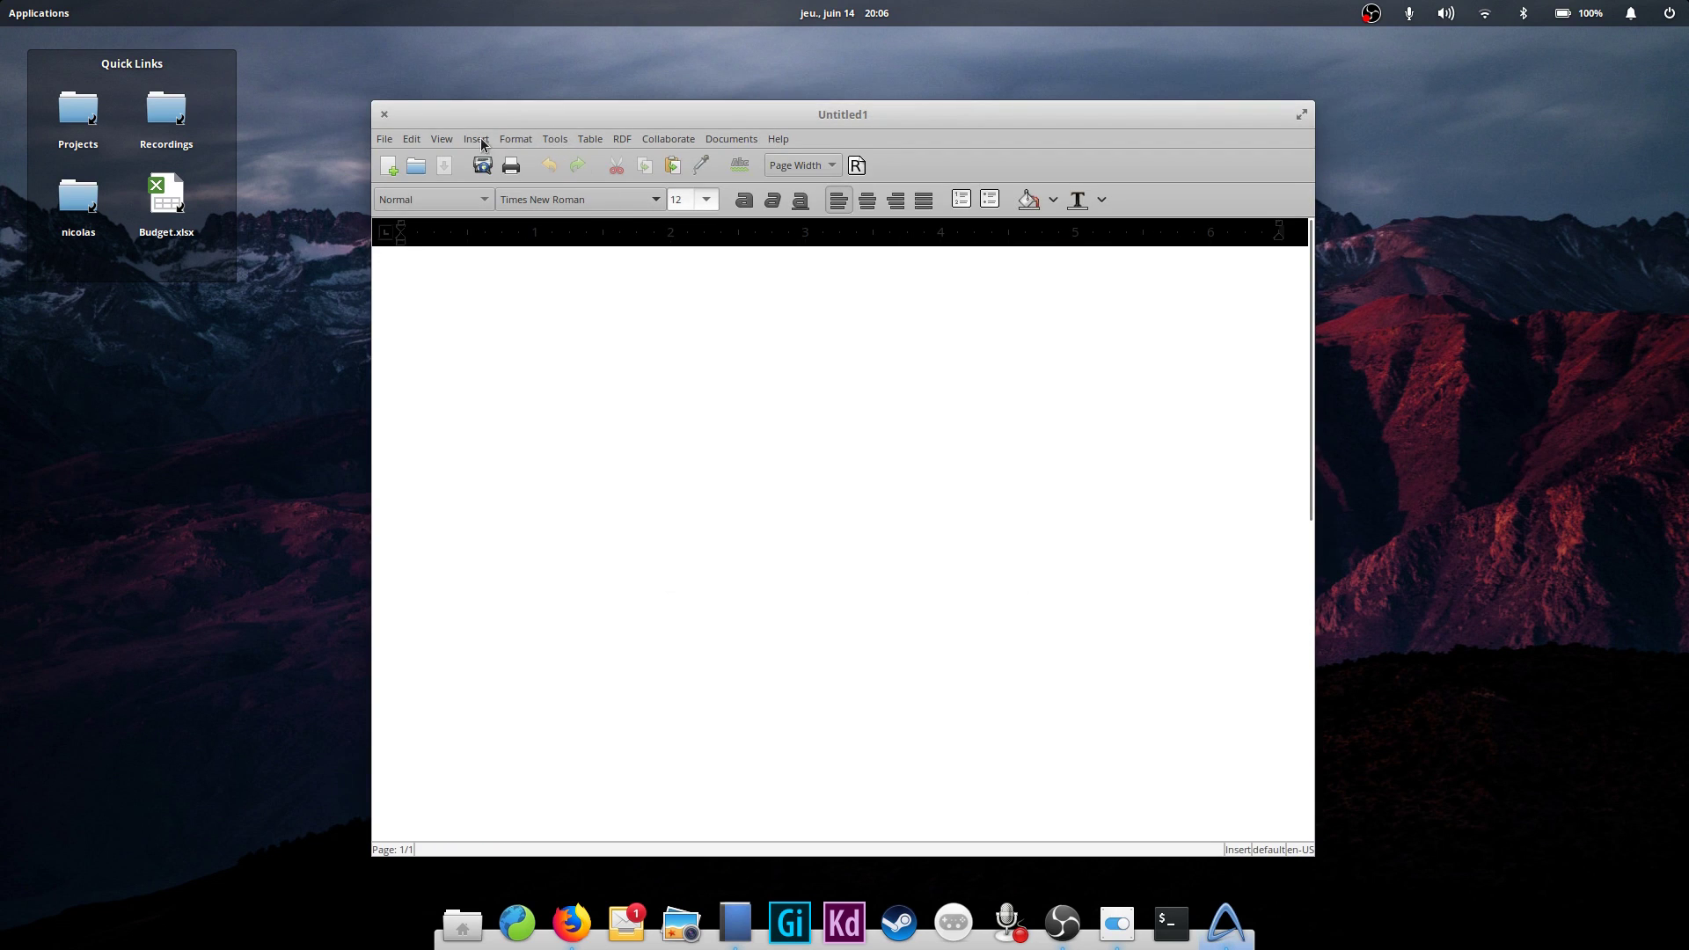
left_click(442, 139)
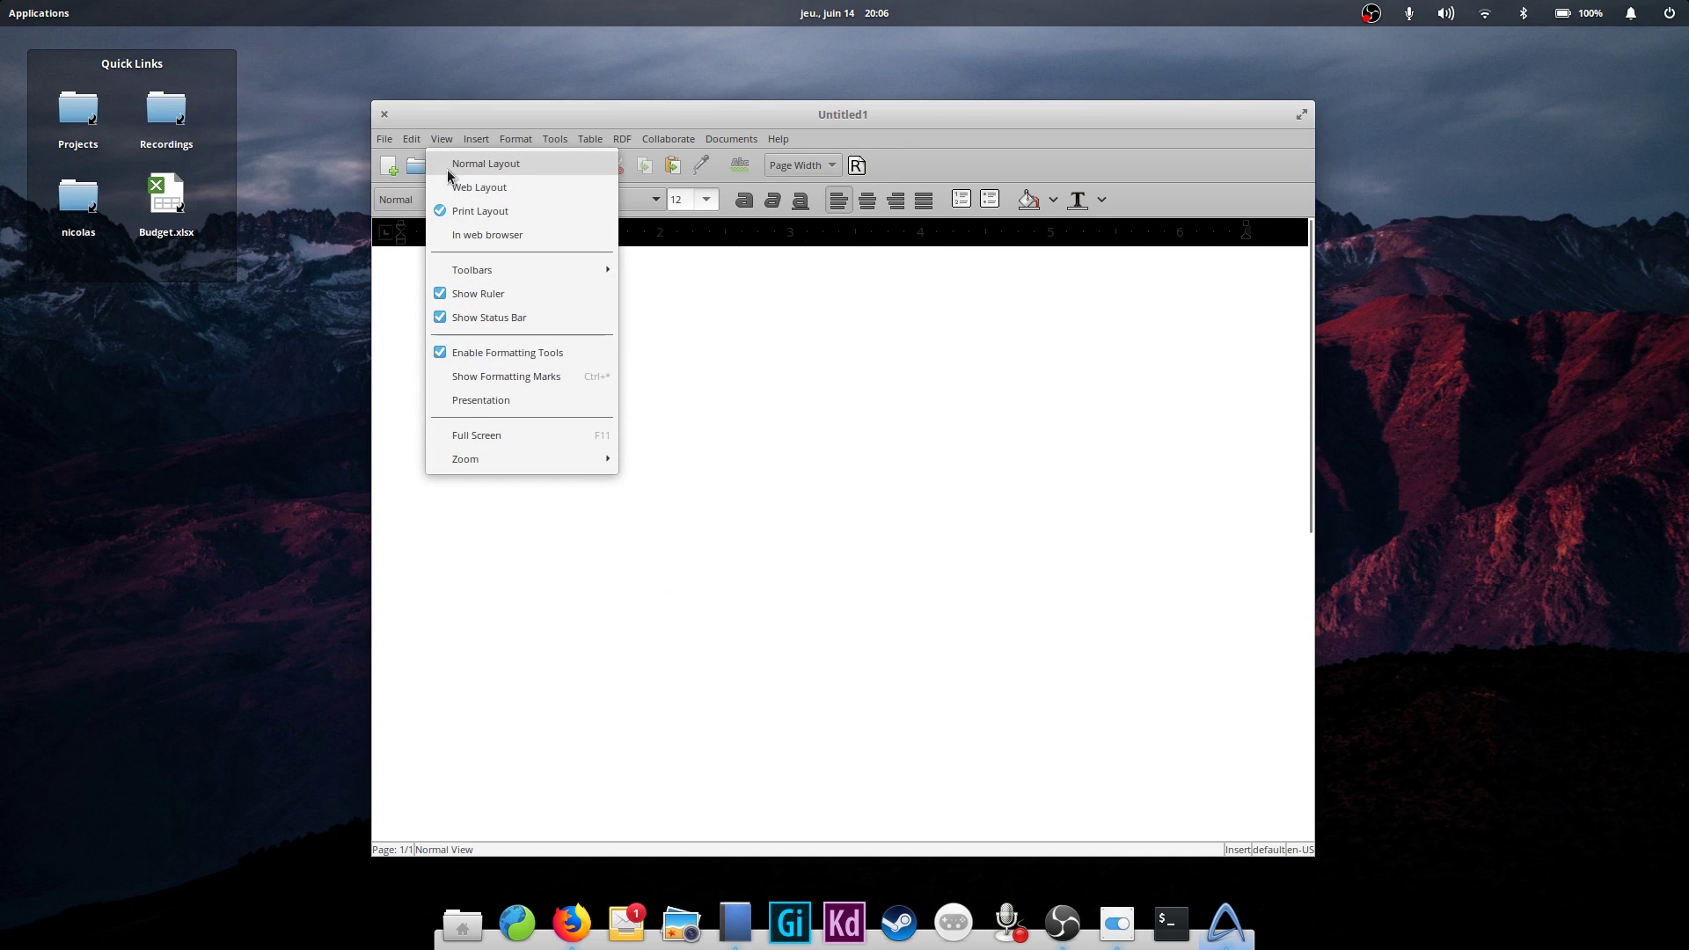
left_click(451, 167)
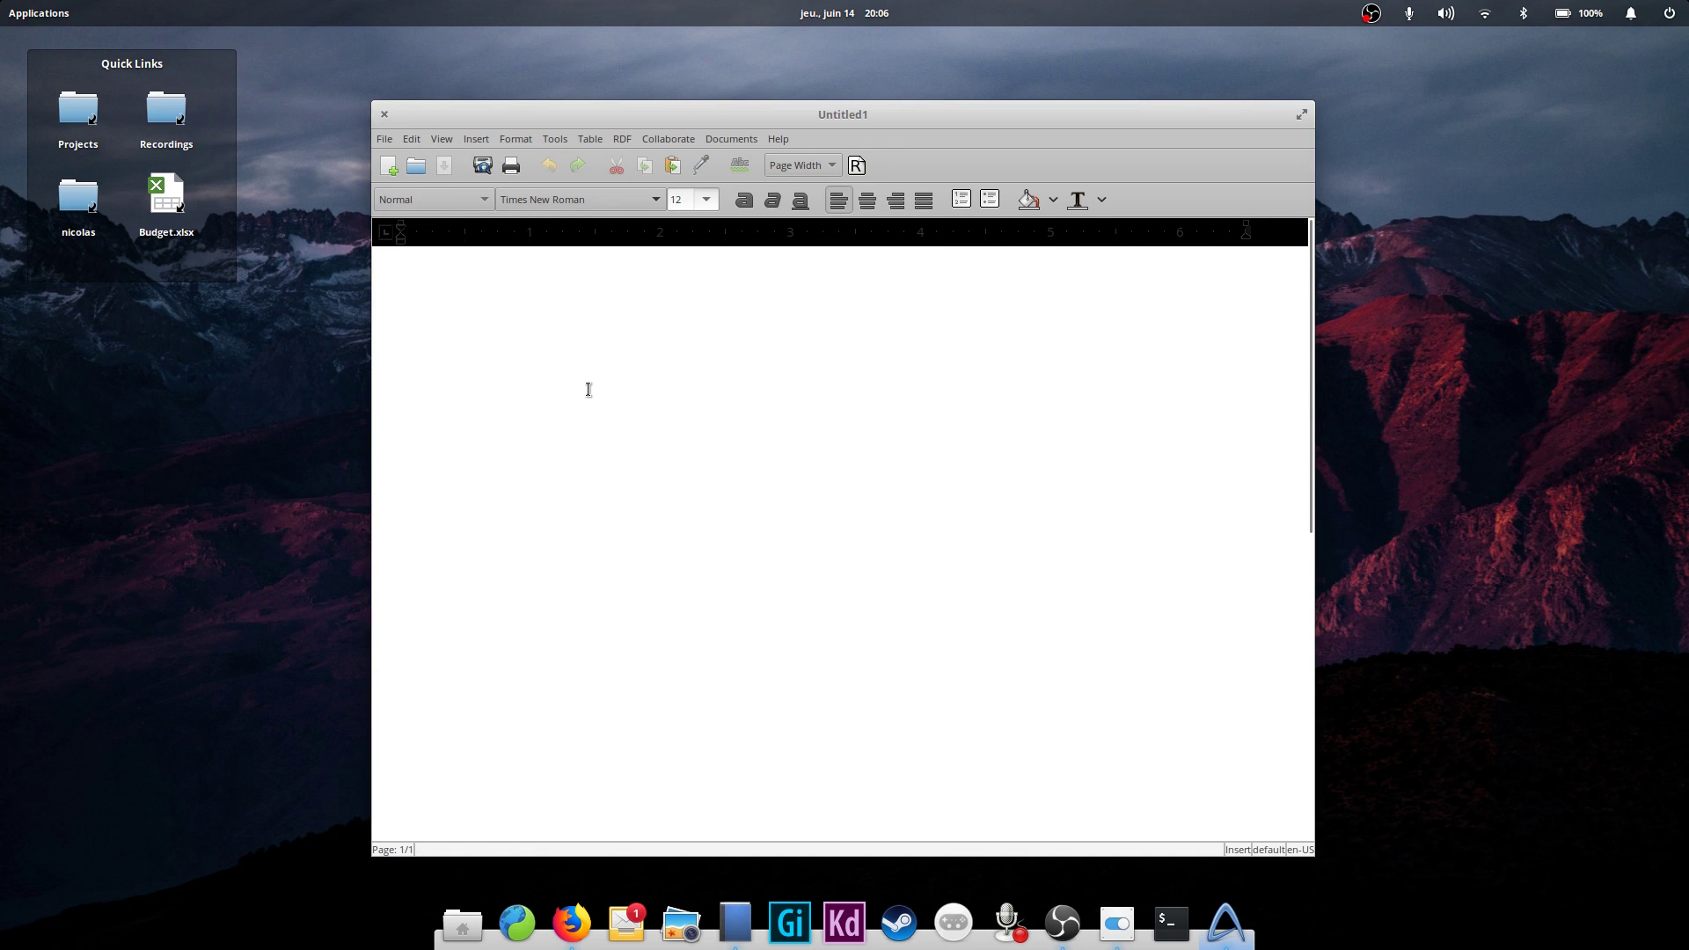
left_click(385, 139)
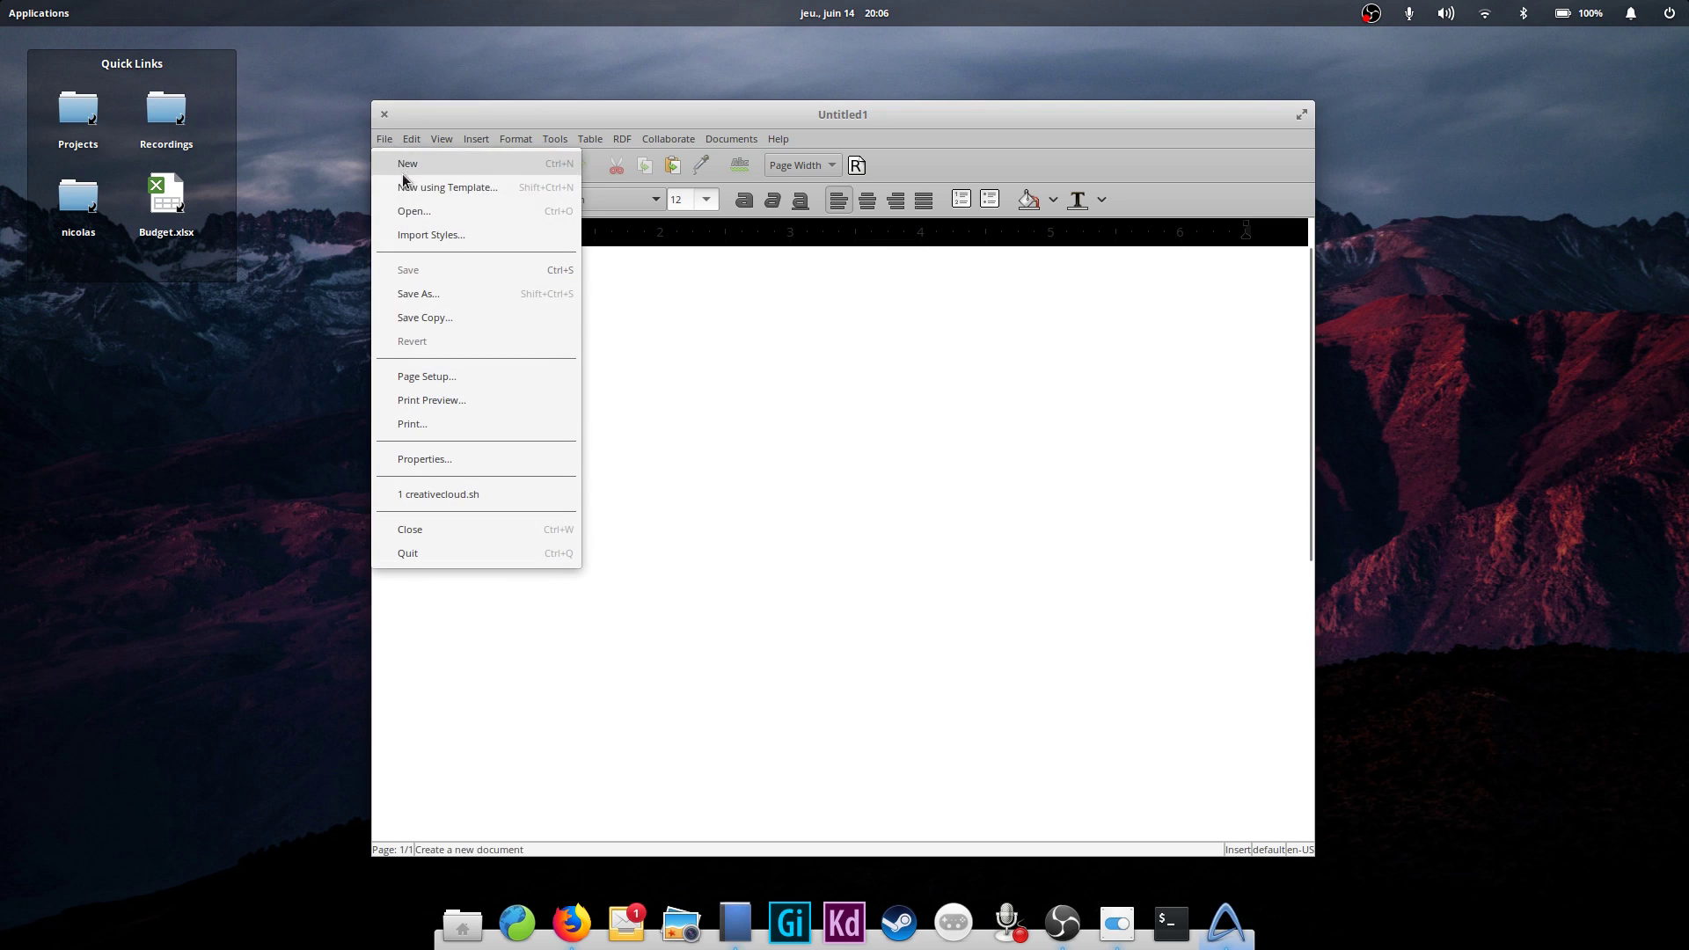
left_click(412, 226)
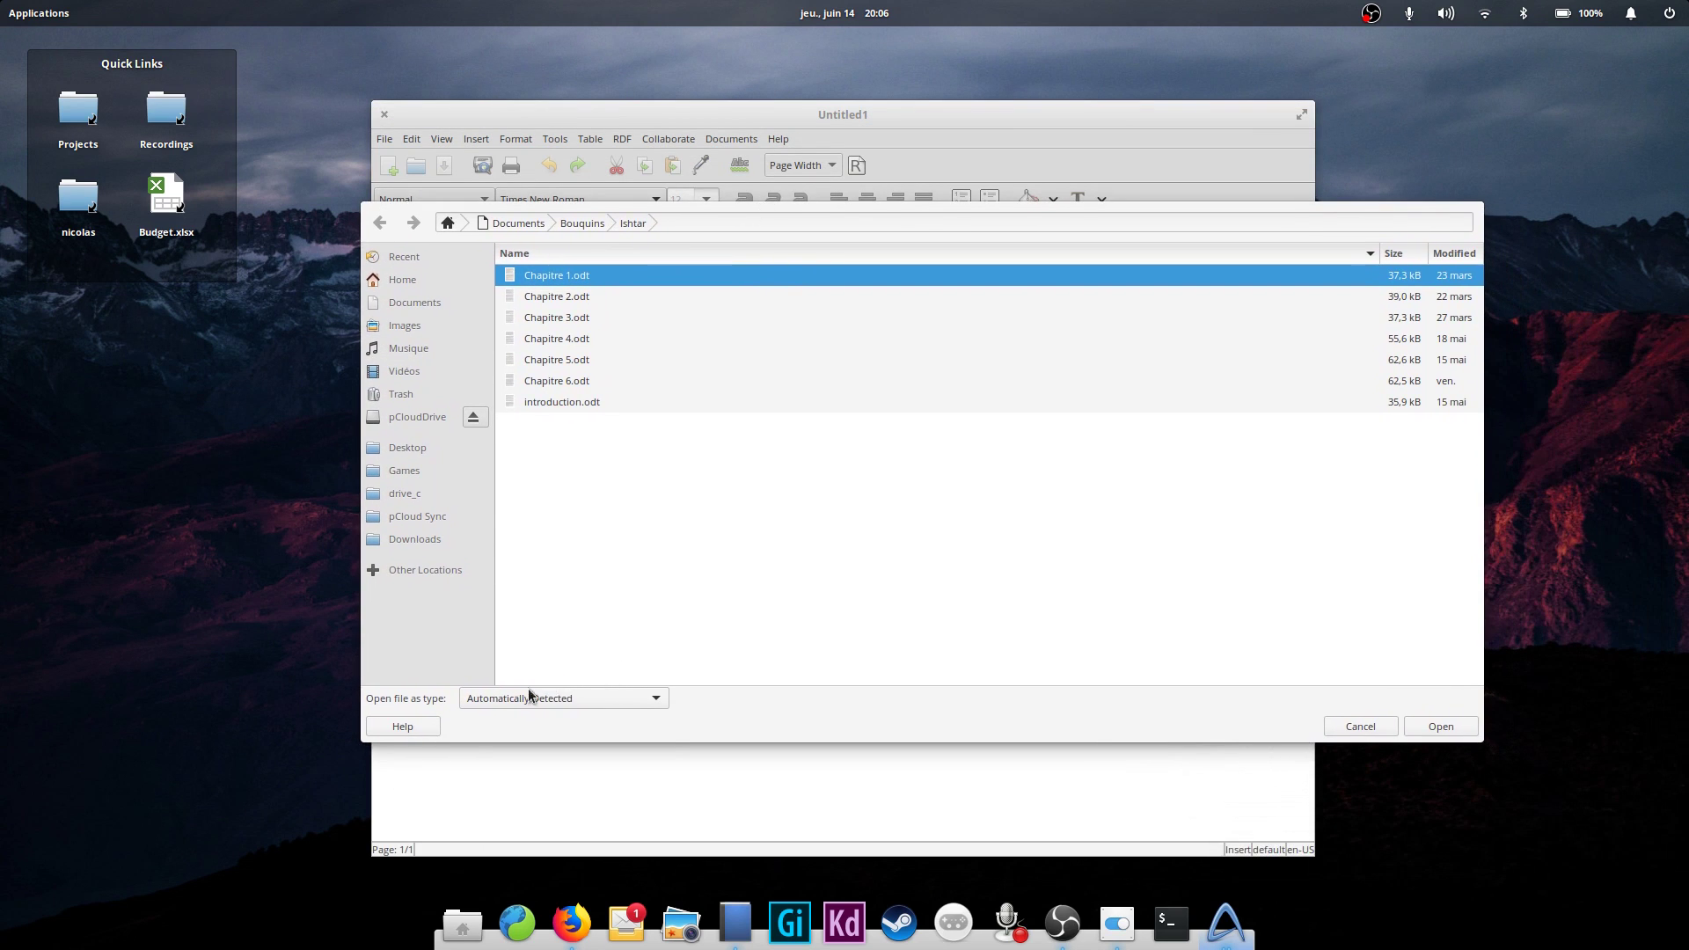
left_click(526, 699)
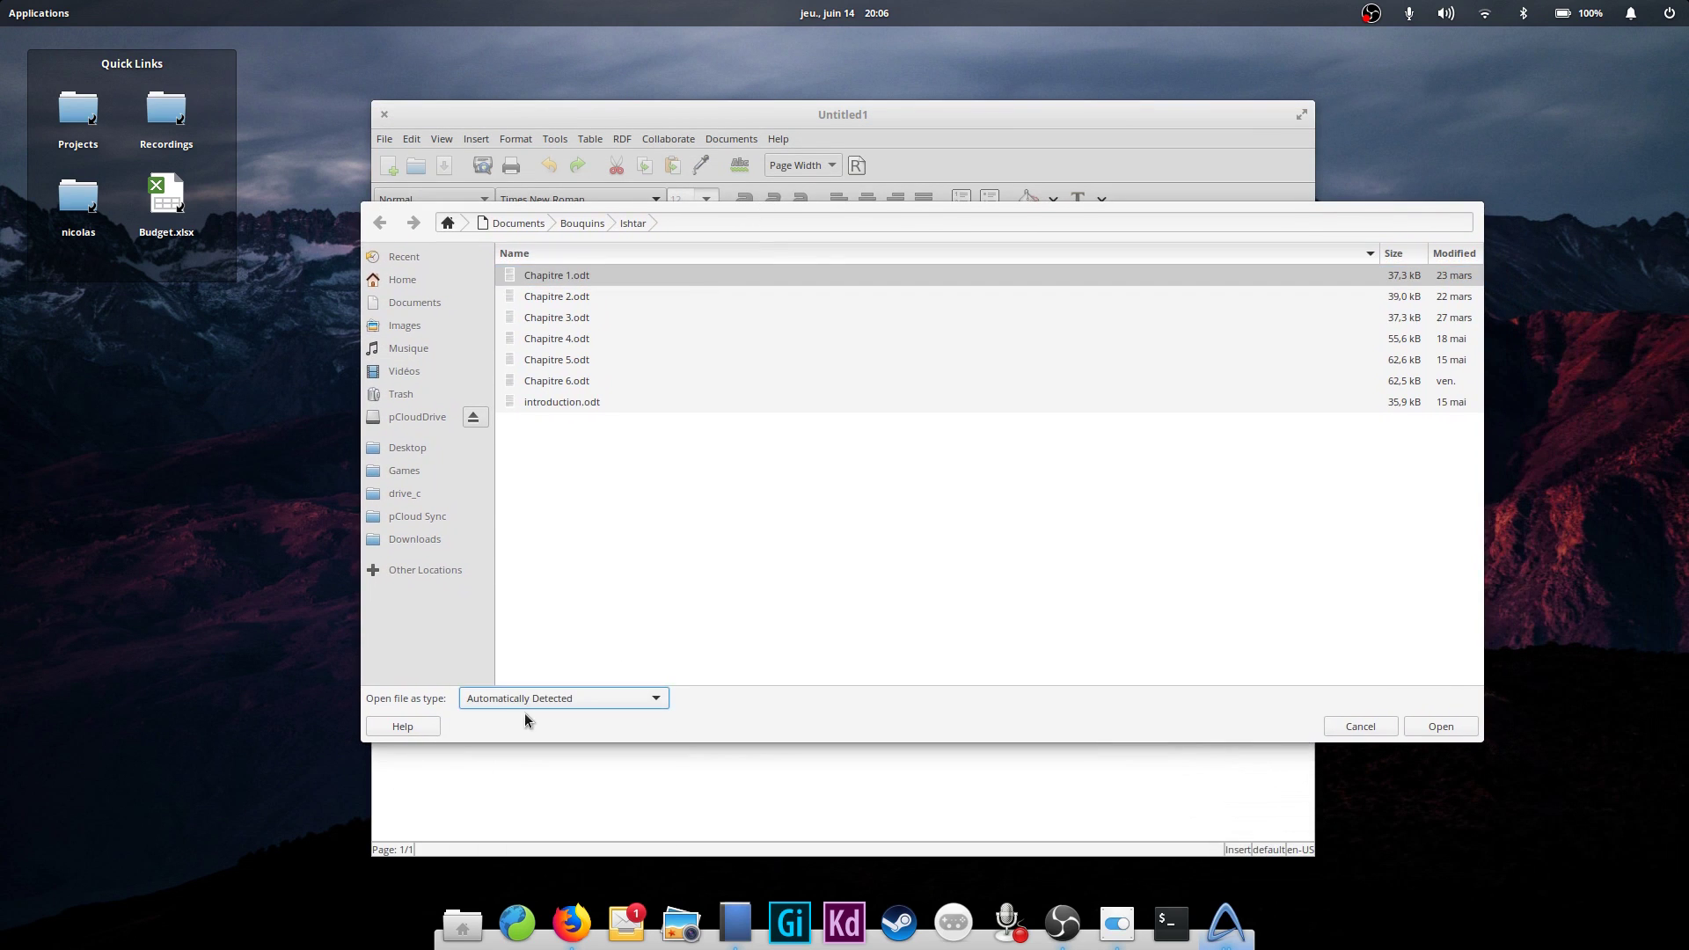
left_click(530, 697)
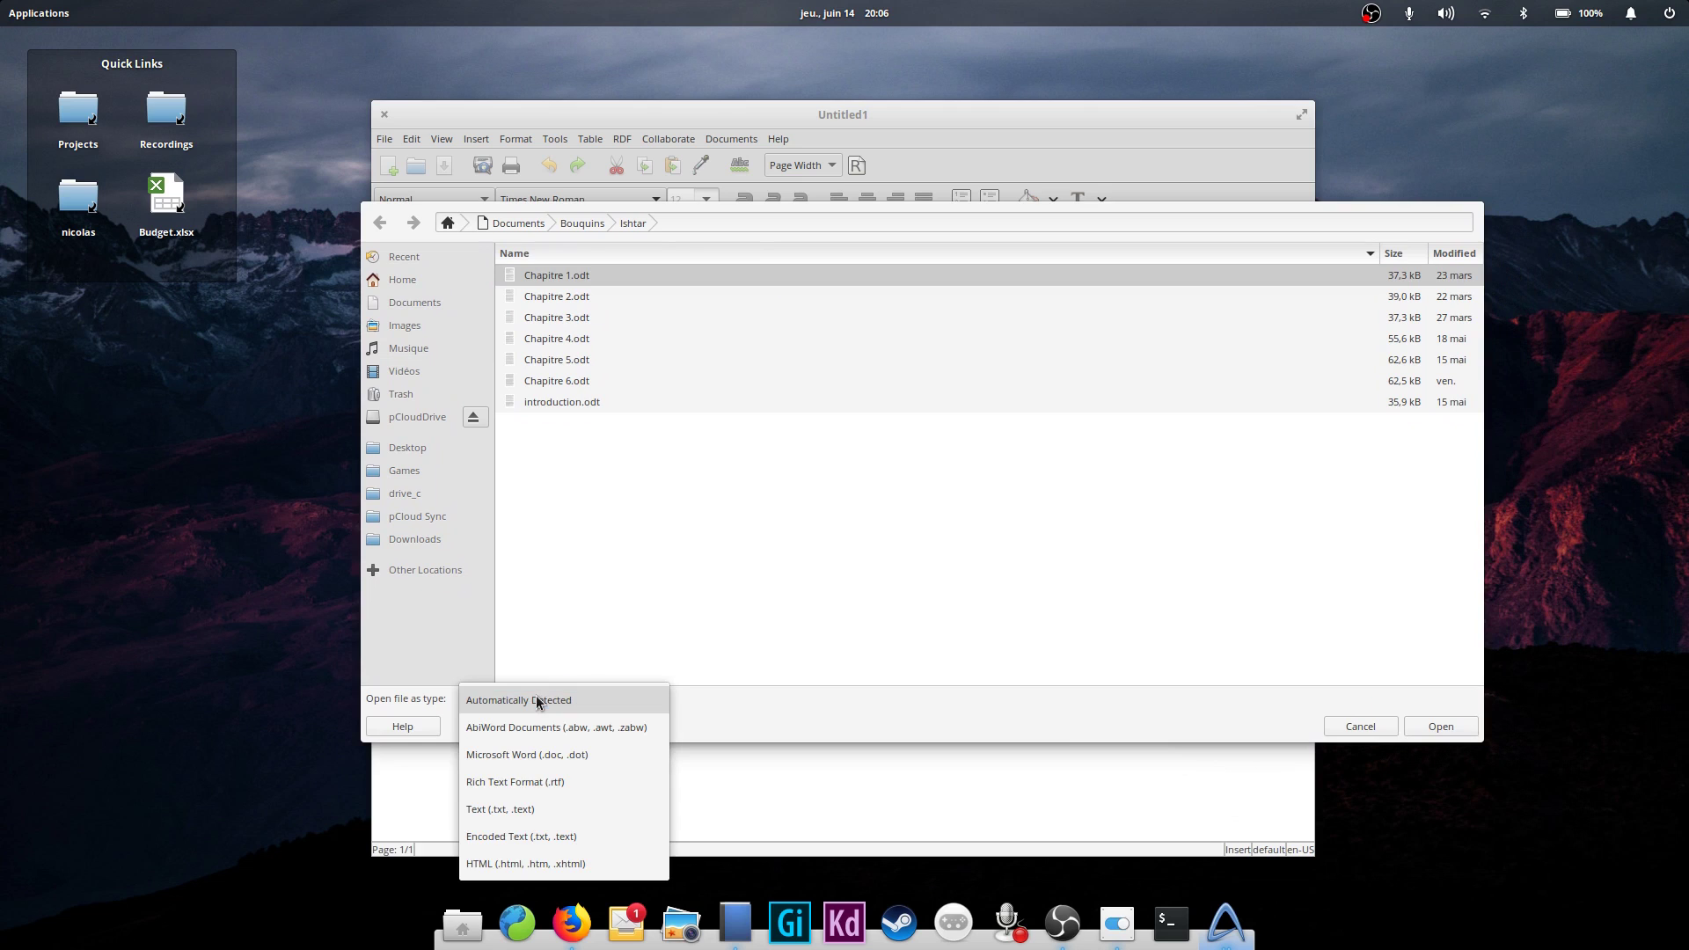
left_click(568, 648)
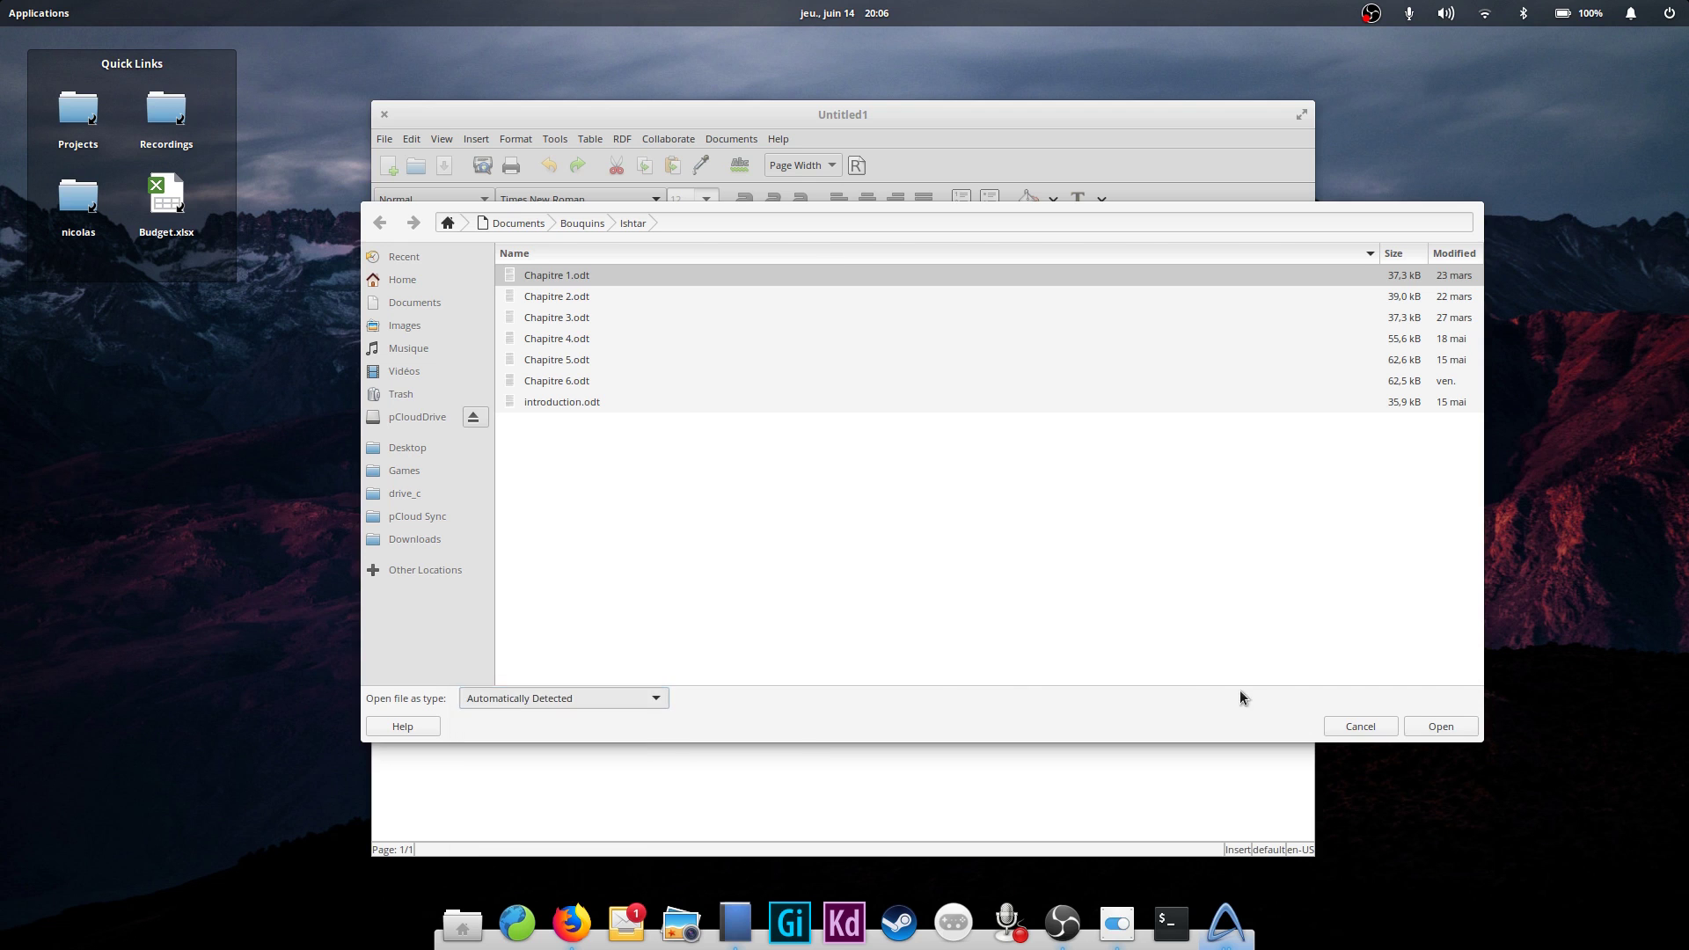
Cancel opening a document and start a new 16:9 presentation
left_click(1355, 723)
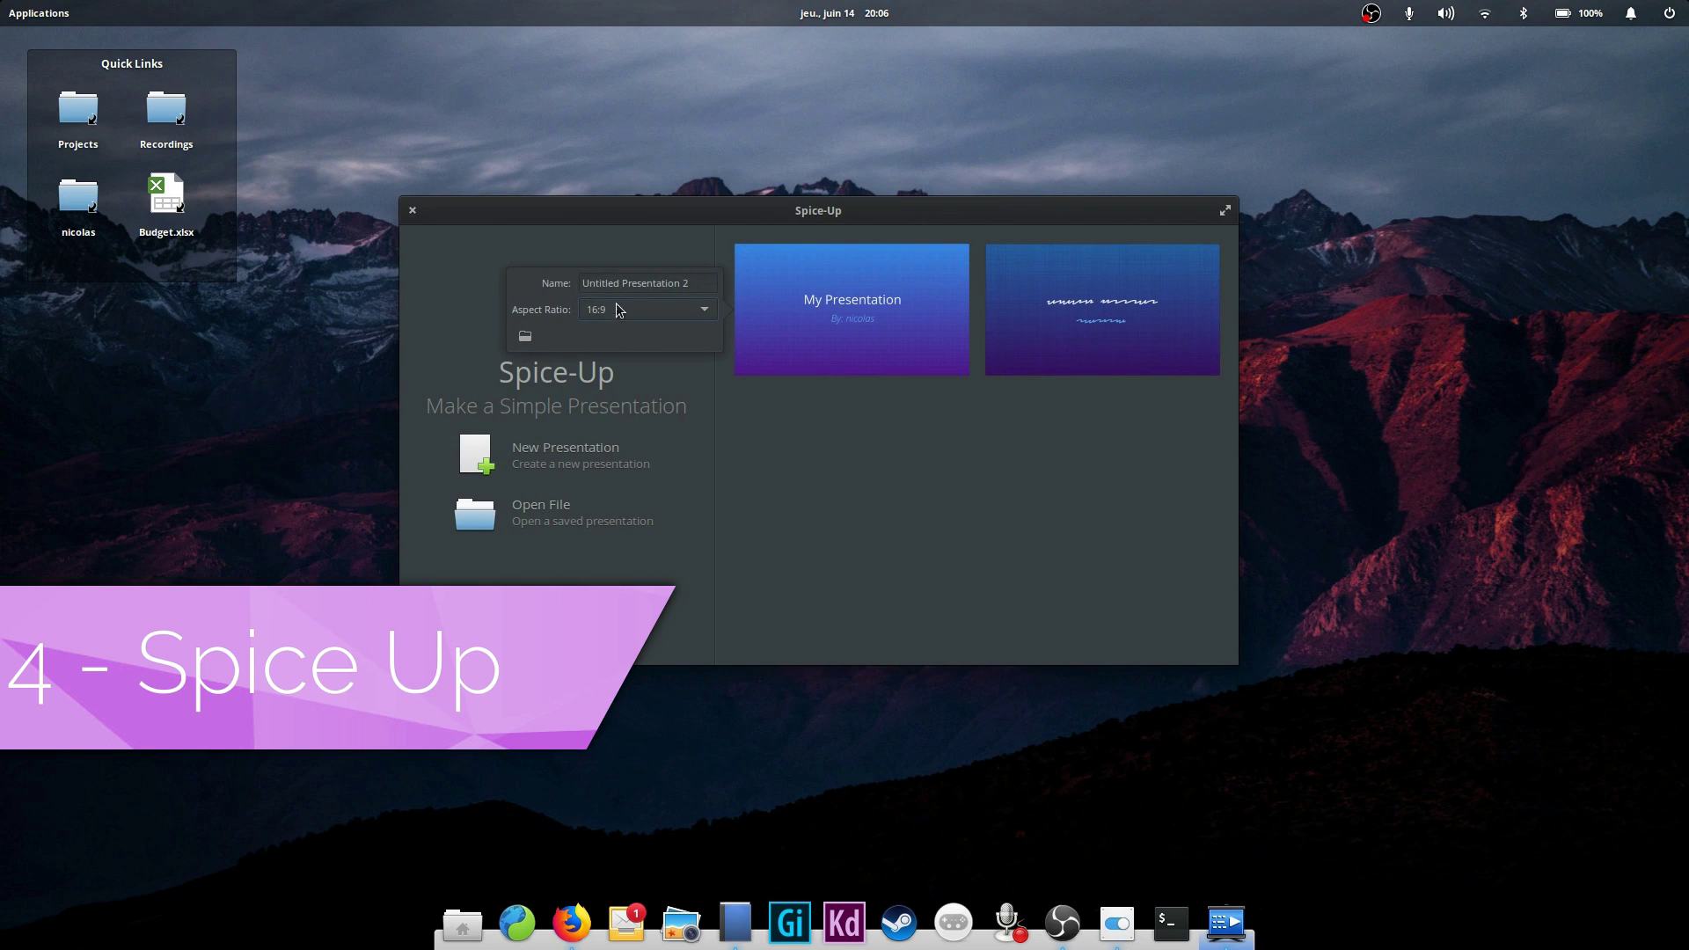
left_click(647, 314)
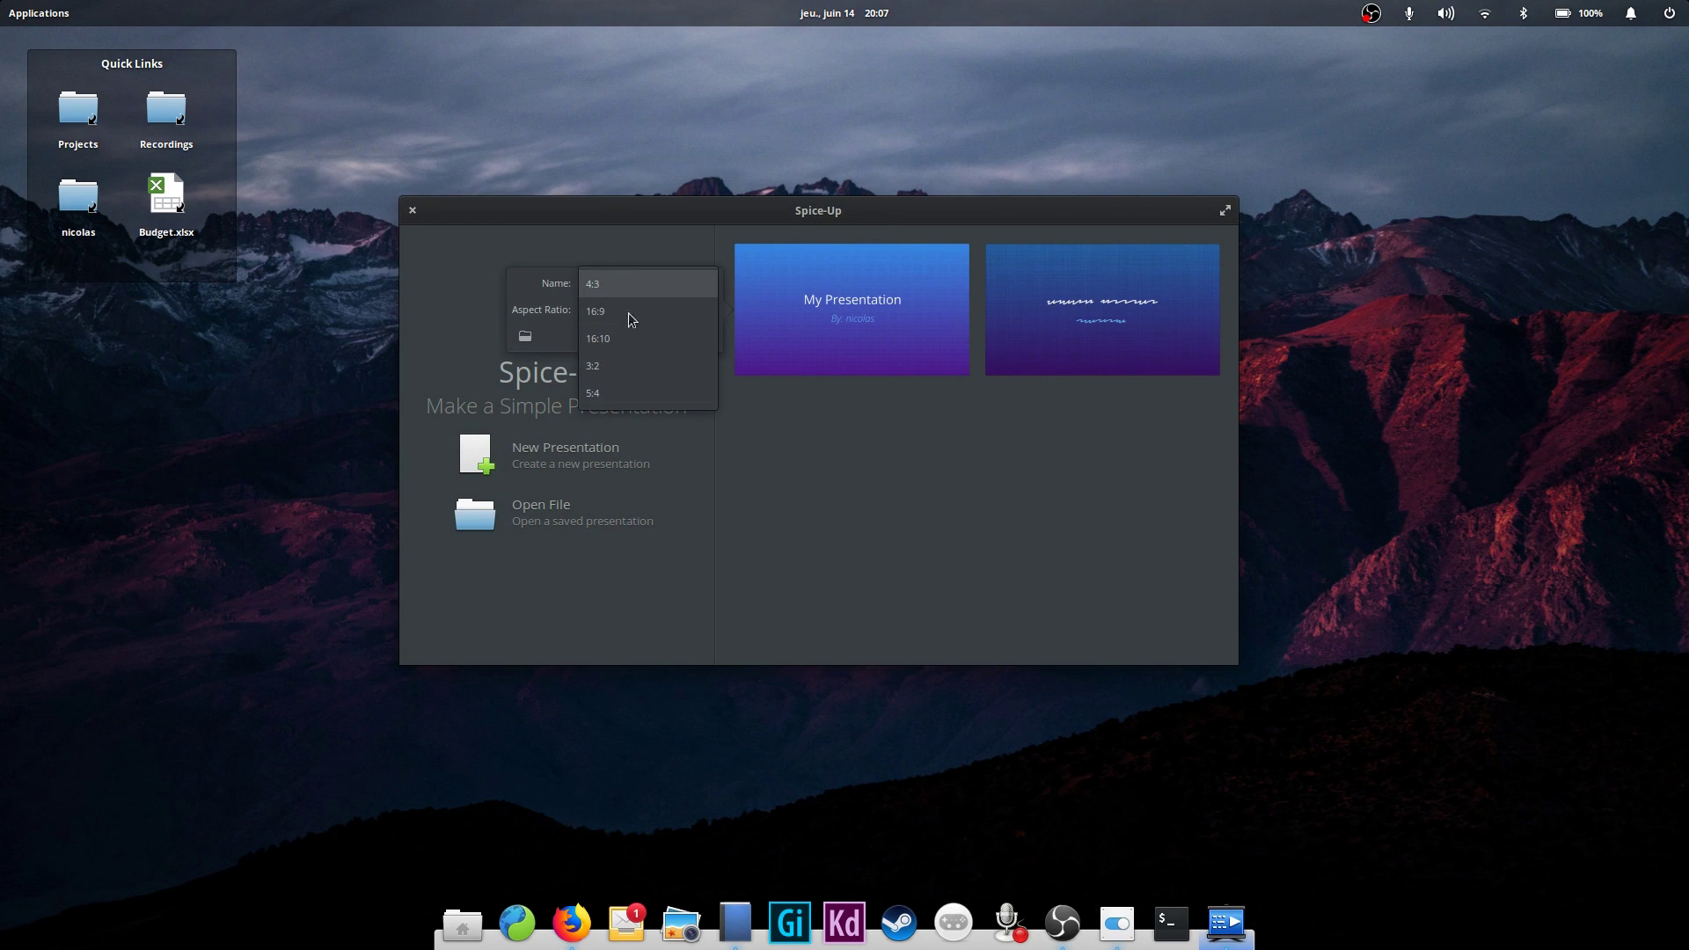
left_click(889, 331)
left_click(884, 323)
left_click(883, 324)
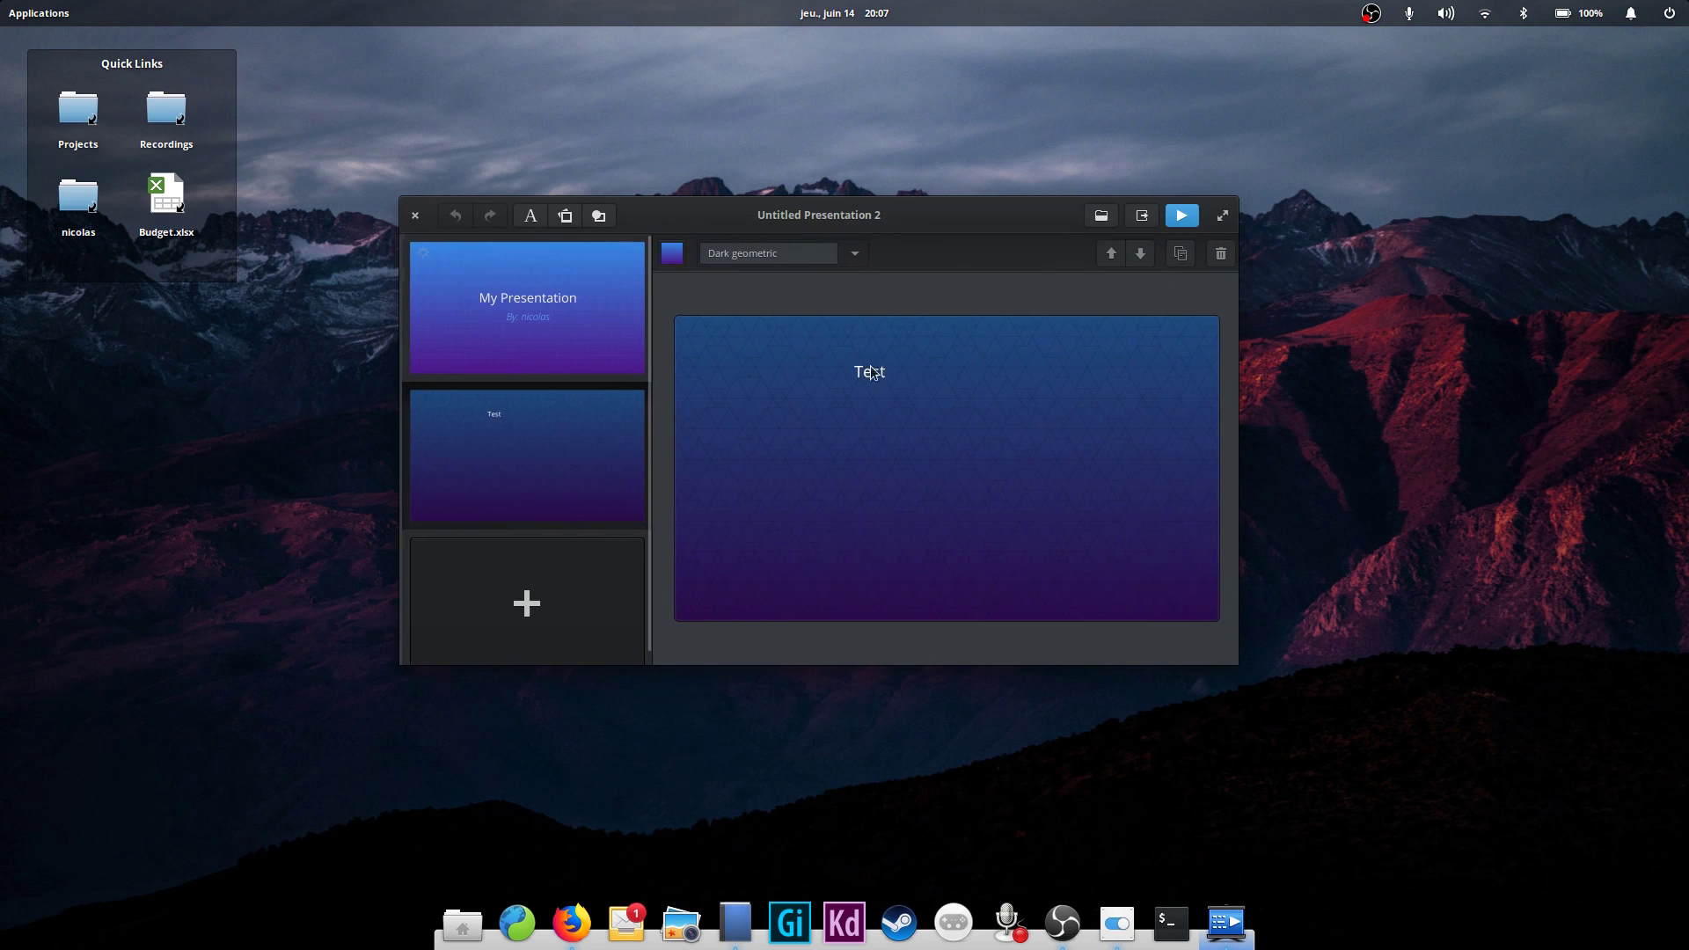
mouse_move(894, 225)
left_mouse_down()
mouse_move(899, 205)
mouse_move(886, 229)
left_mouse_up()
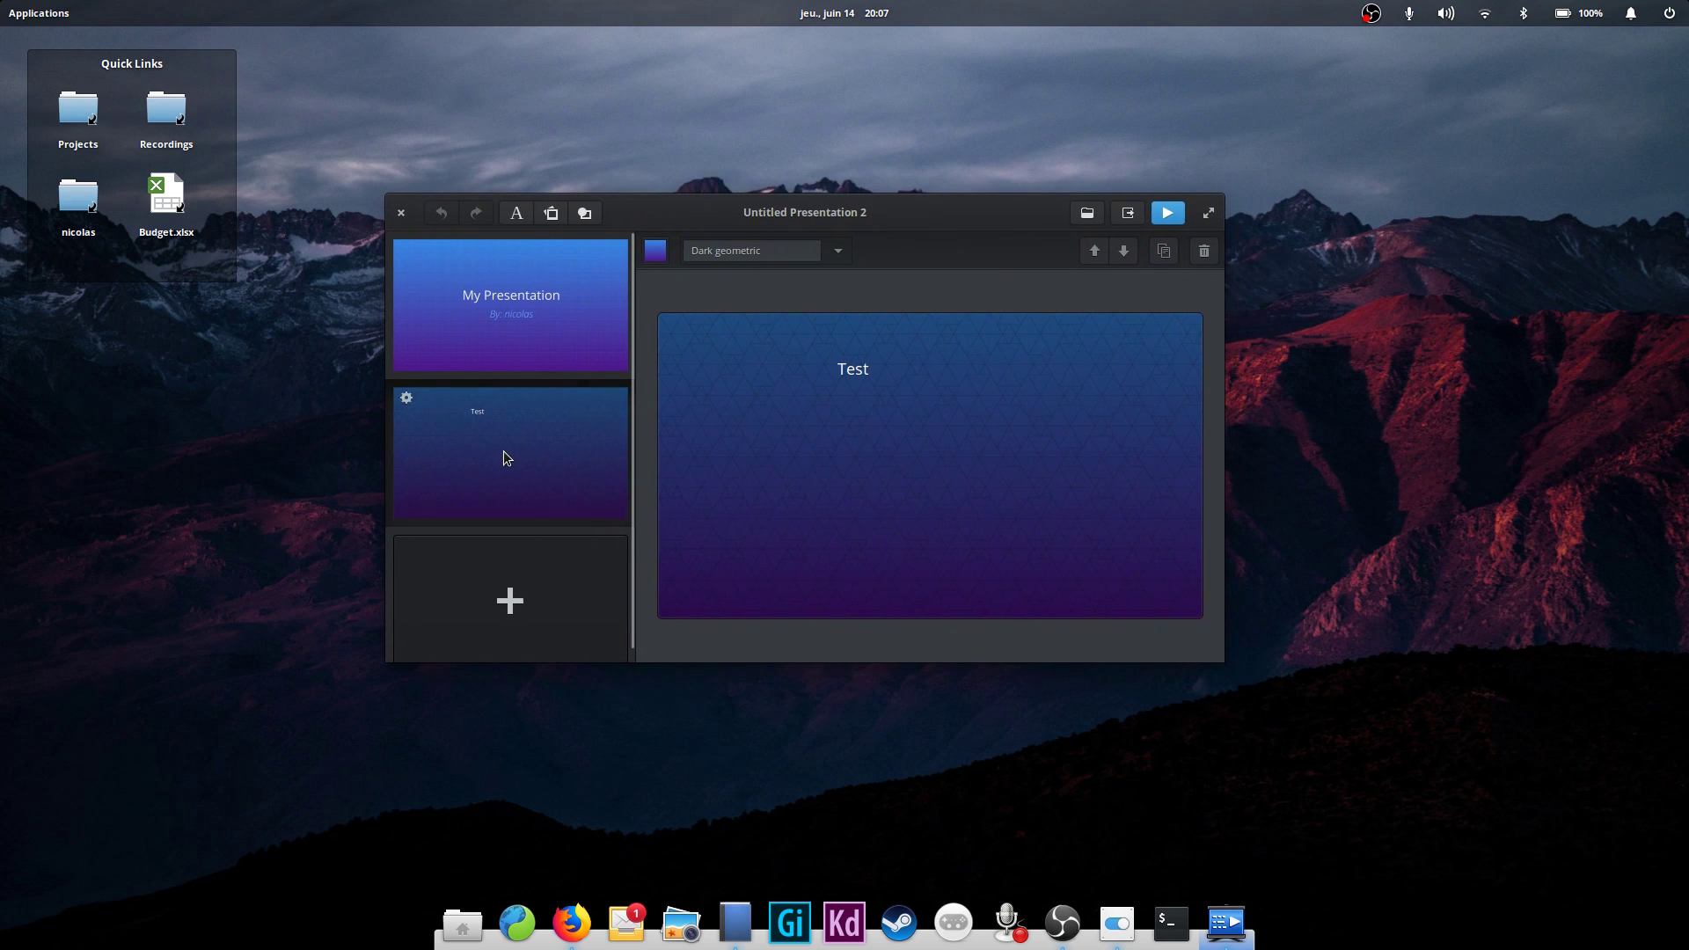
After trying red, yellow and indigo, give the title slide a green-yellow gradient; make Test dark red
left_click(556, 314)
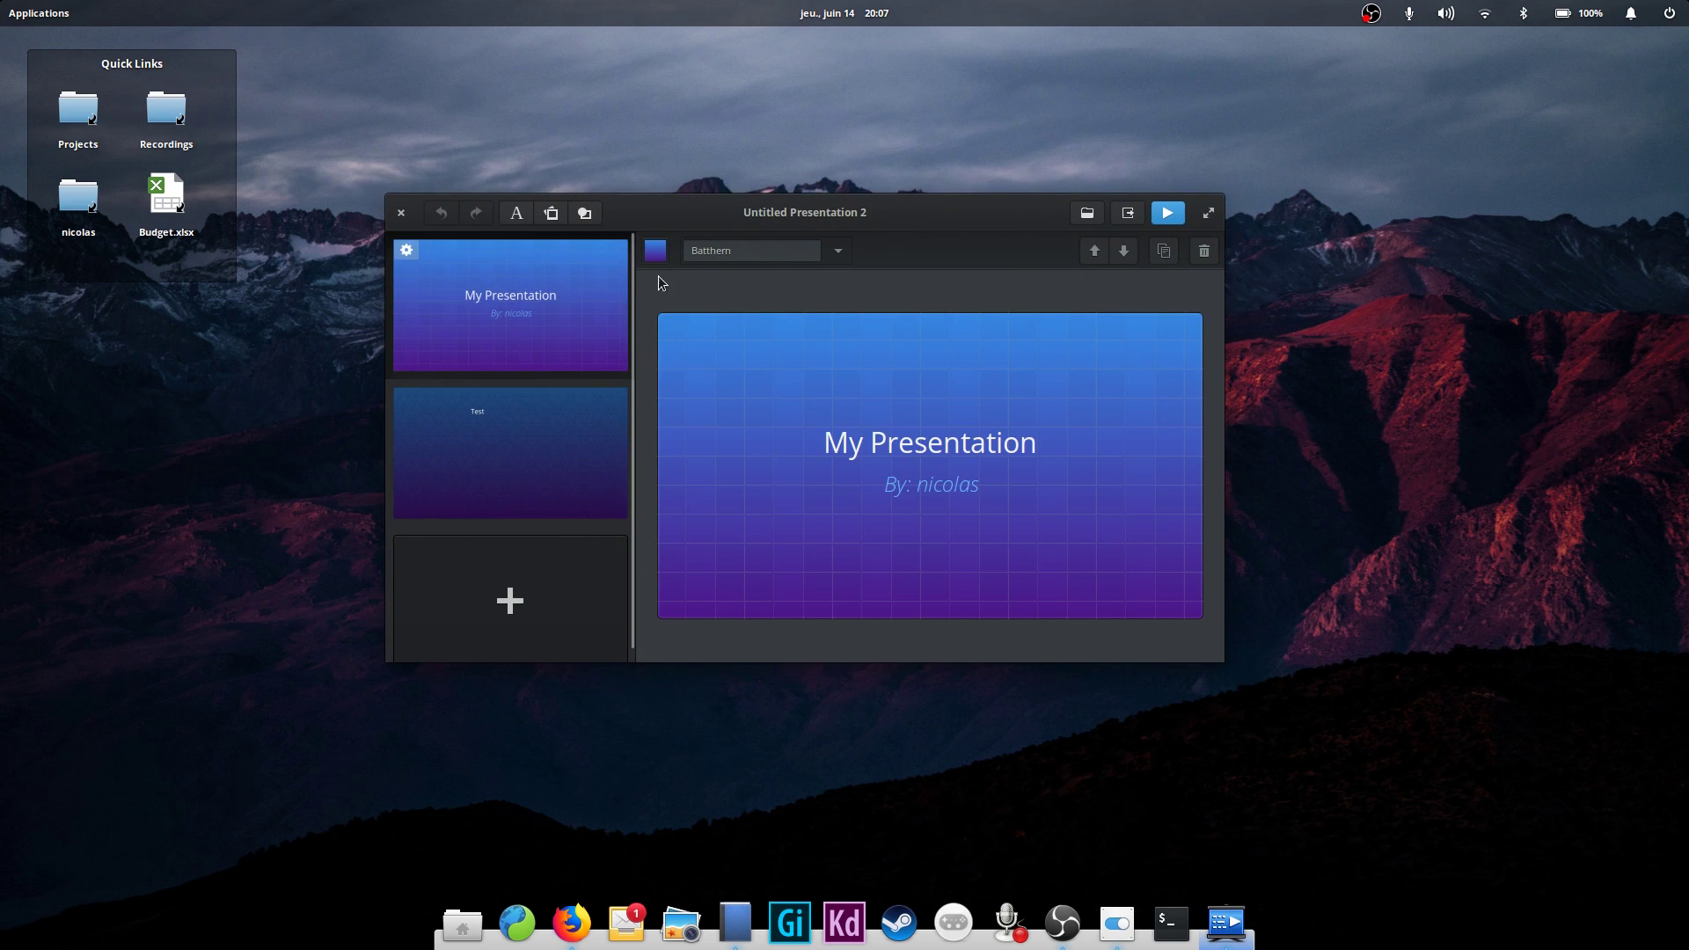
left_click(654, 255)
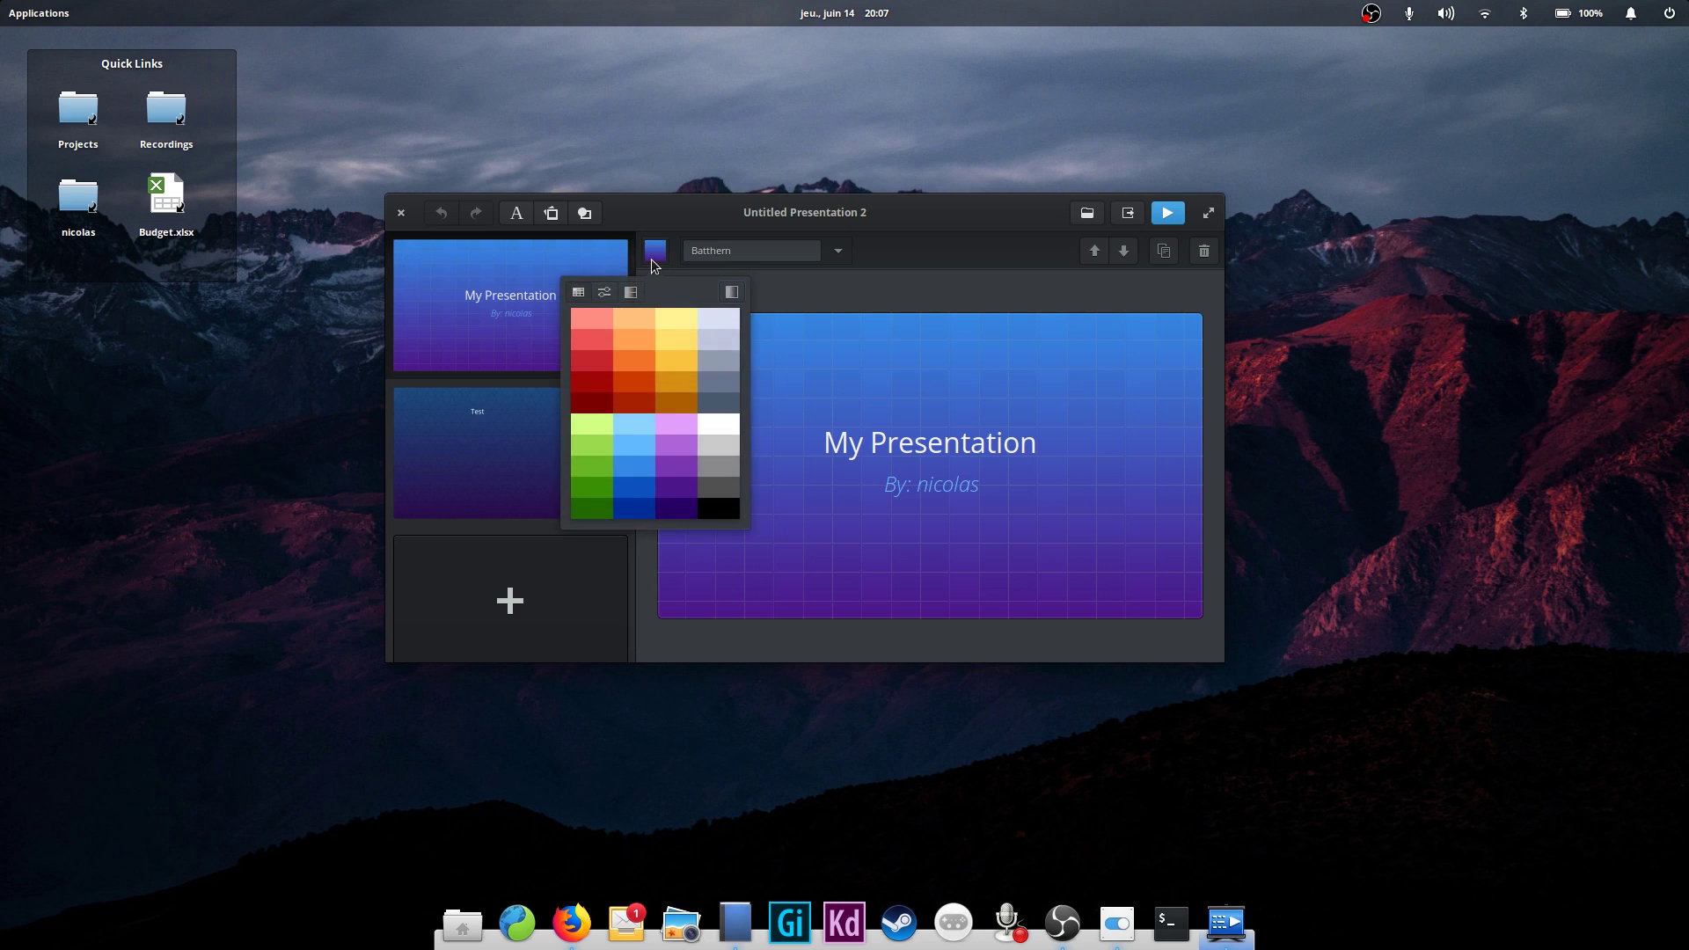
left_click(591, 348)
left_click(675, 385)
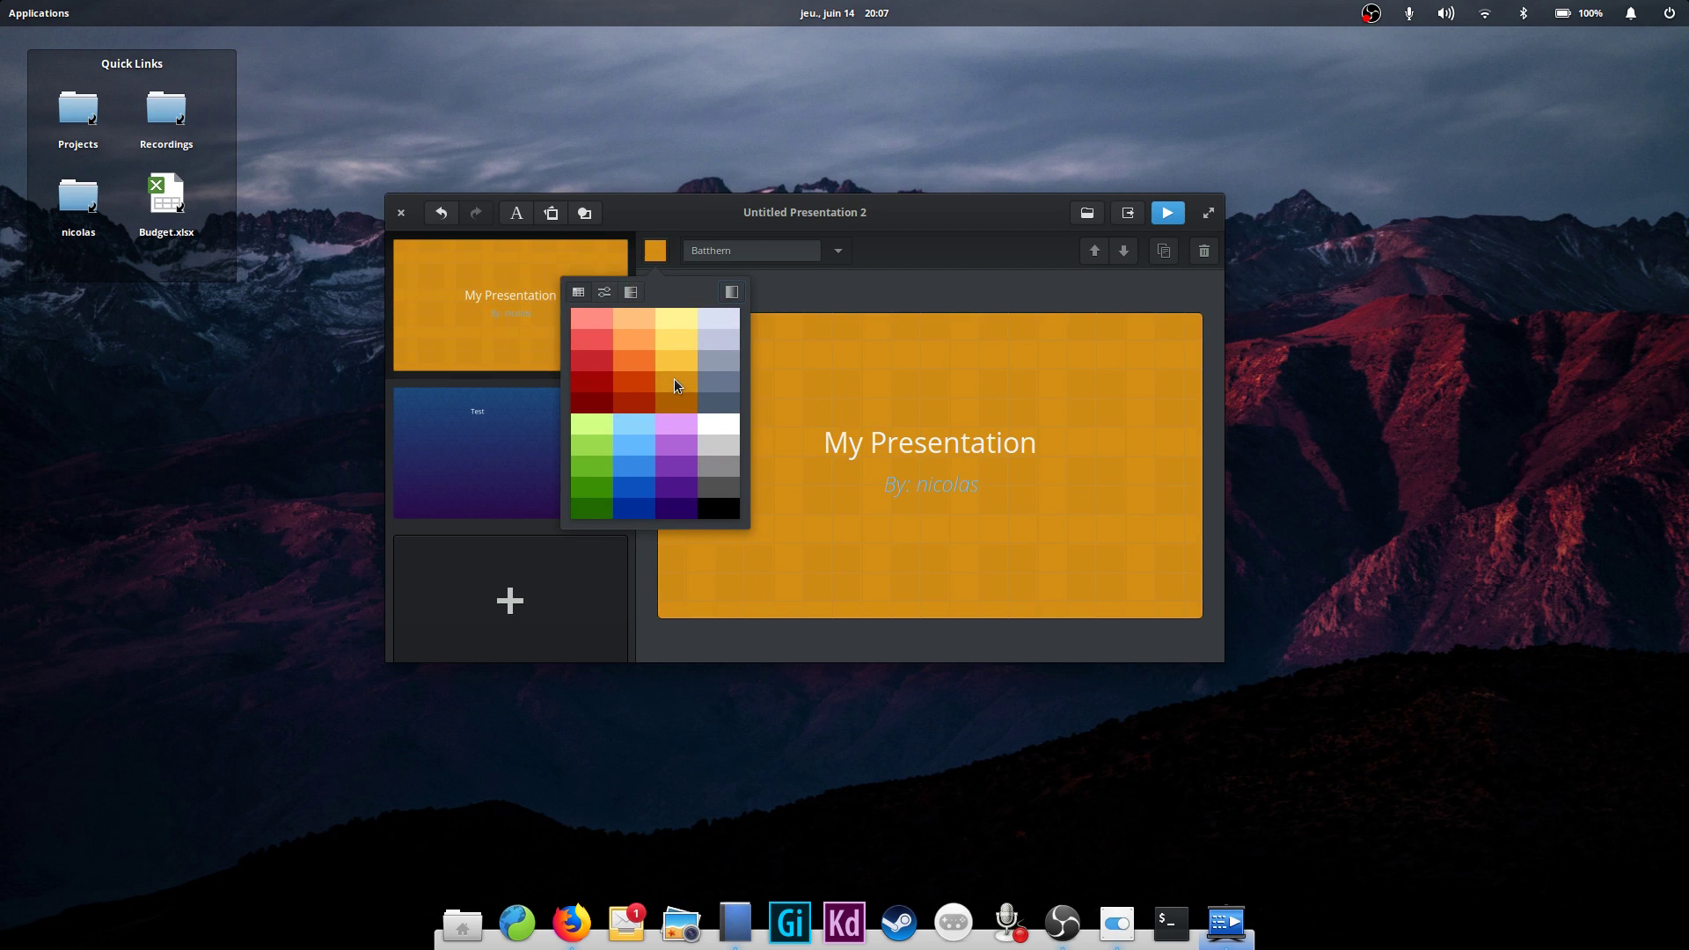
left_click(663, 510)
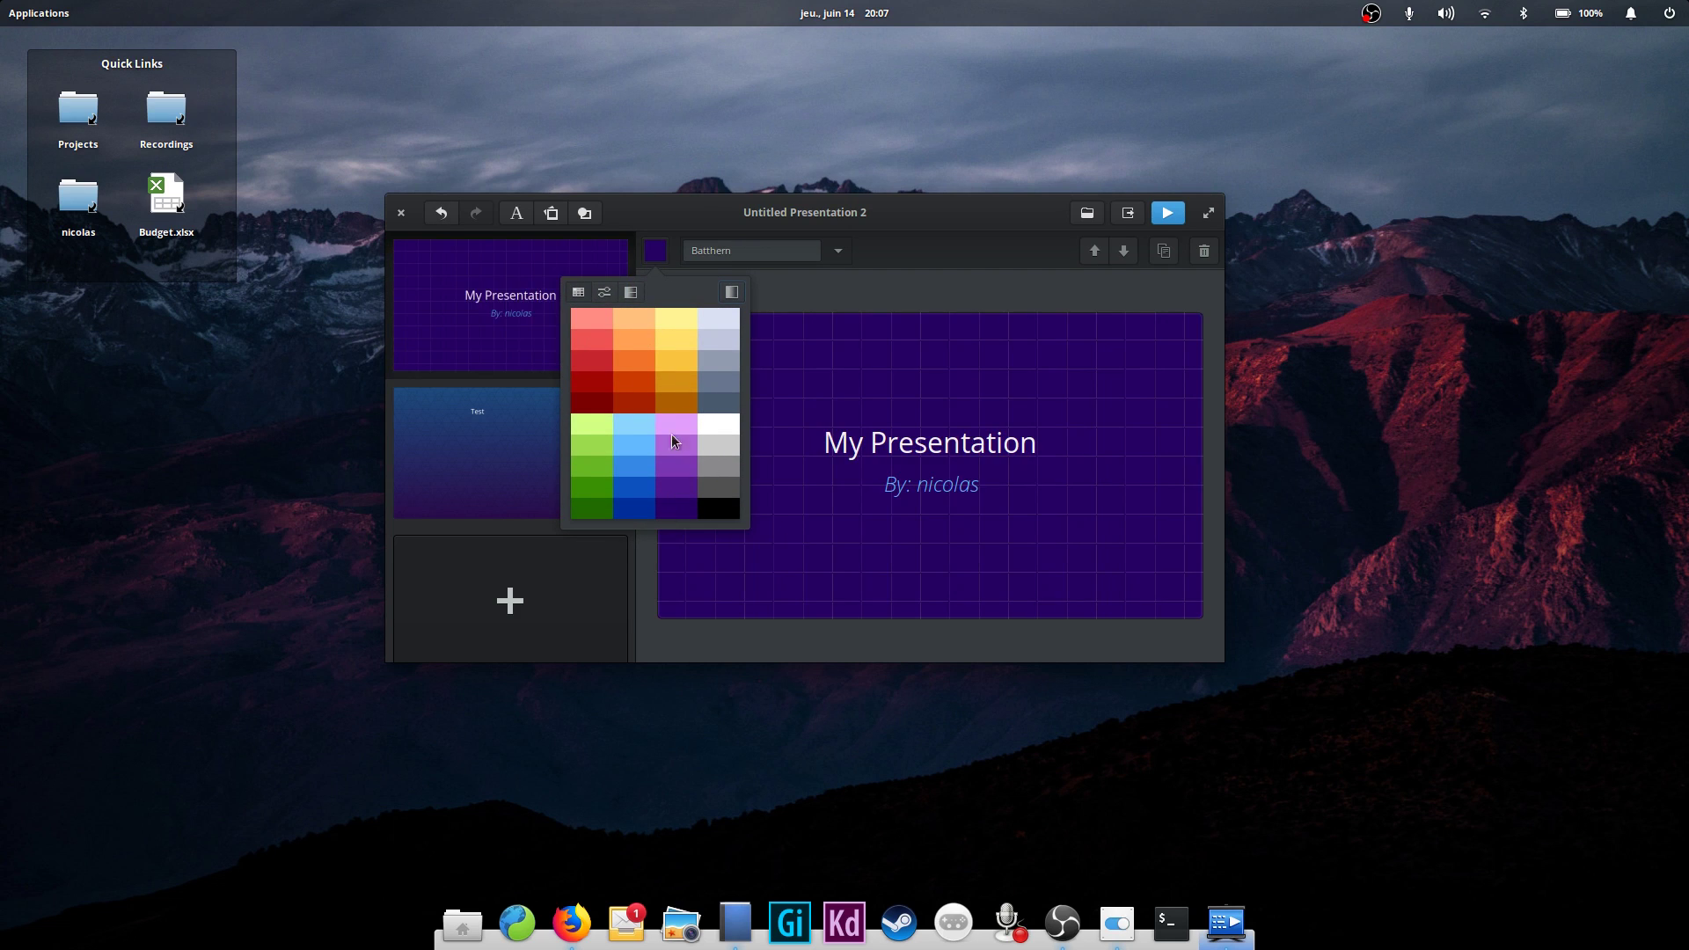
left_click(632, 293)
left_click(622, 378)
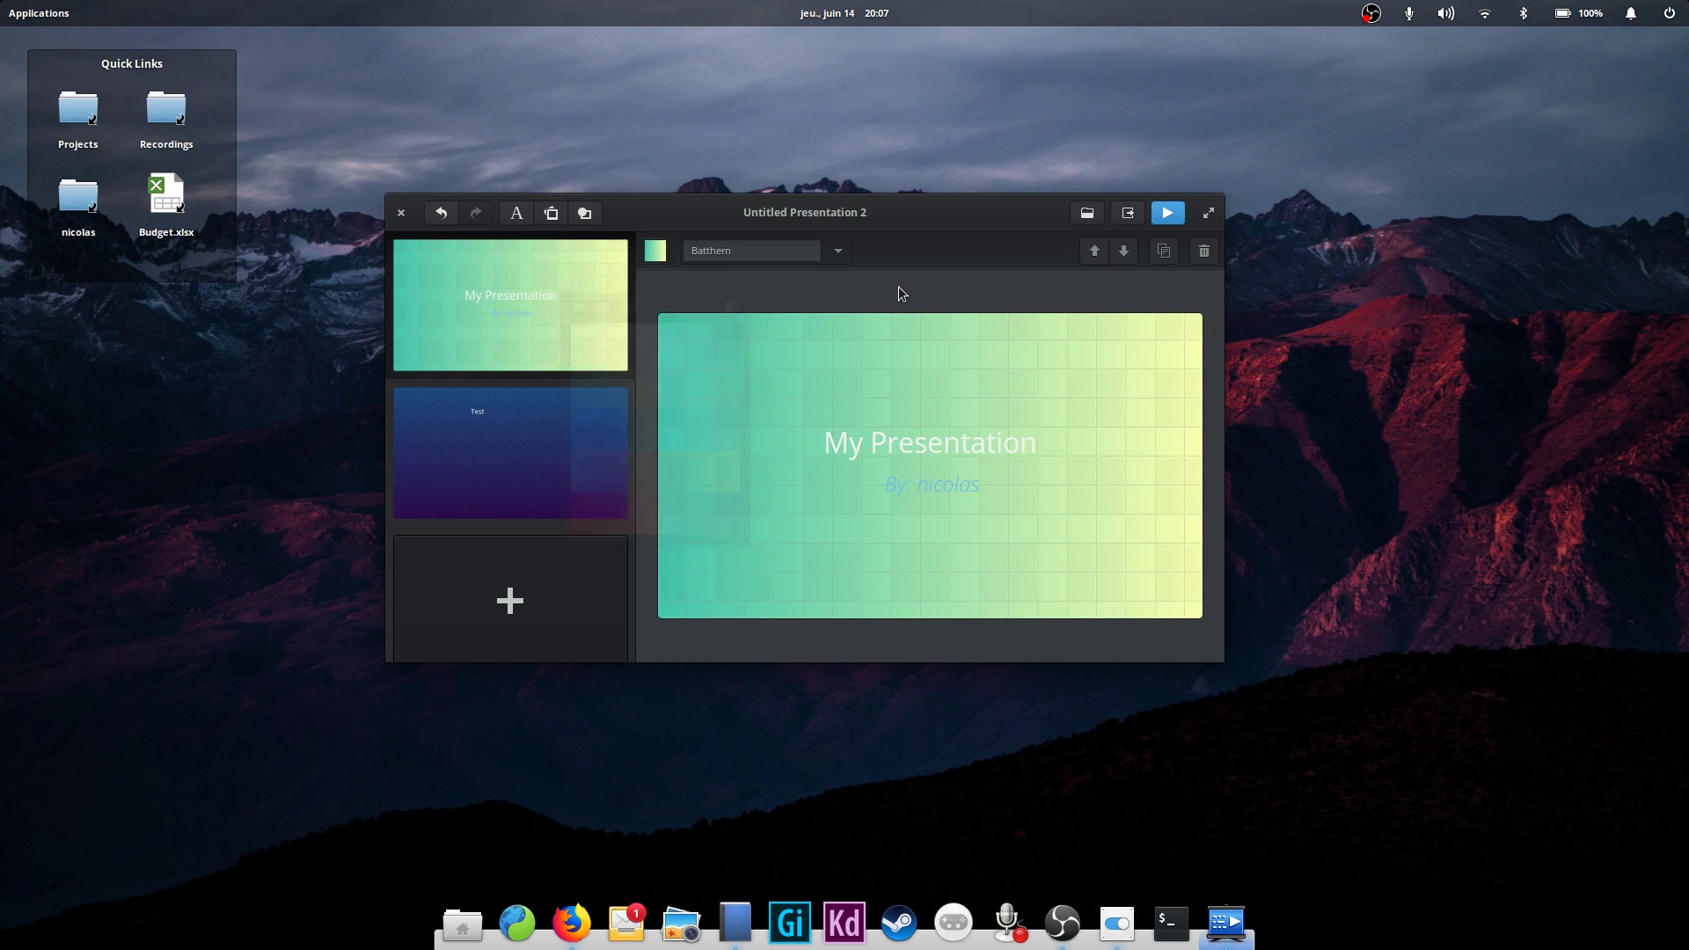
left_click(841, 251)
left_click(836, 358)
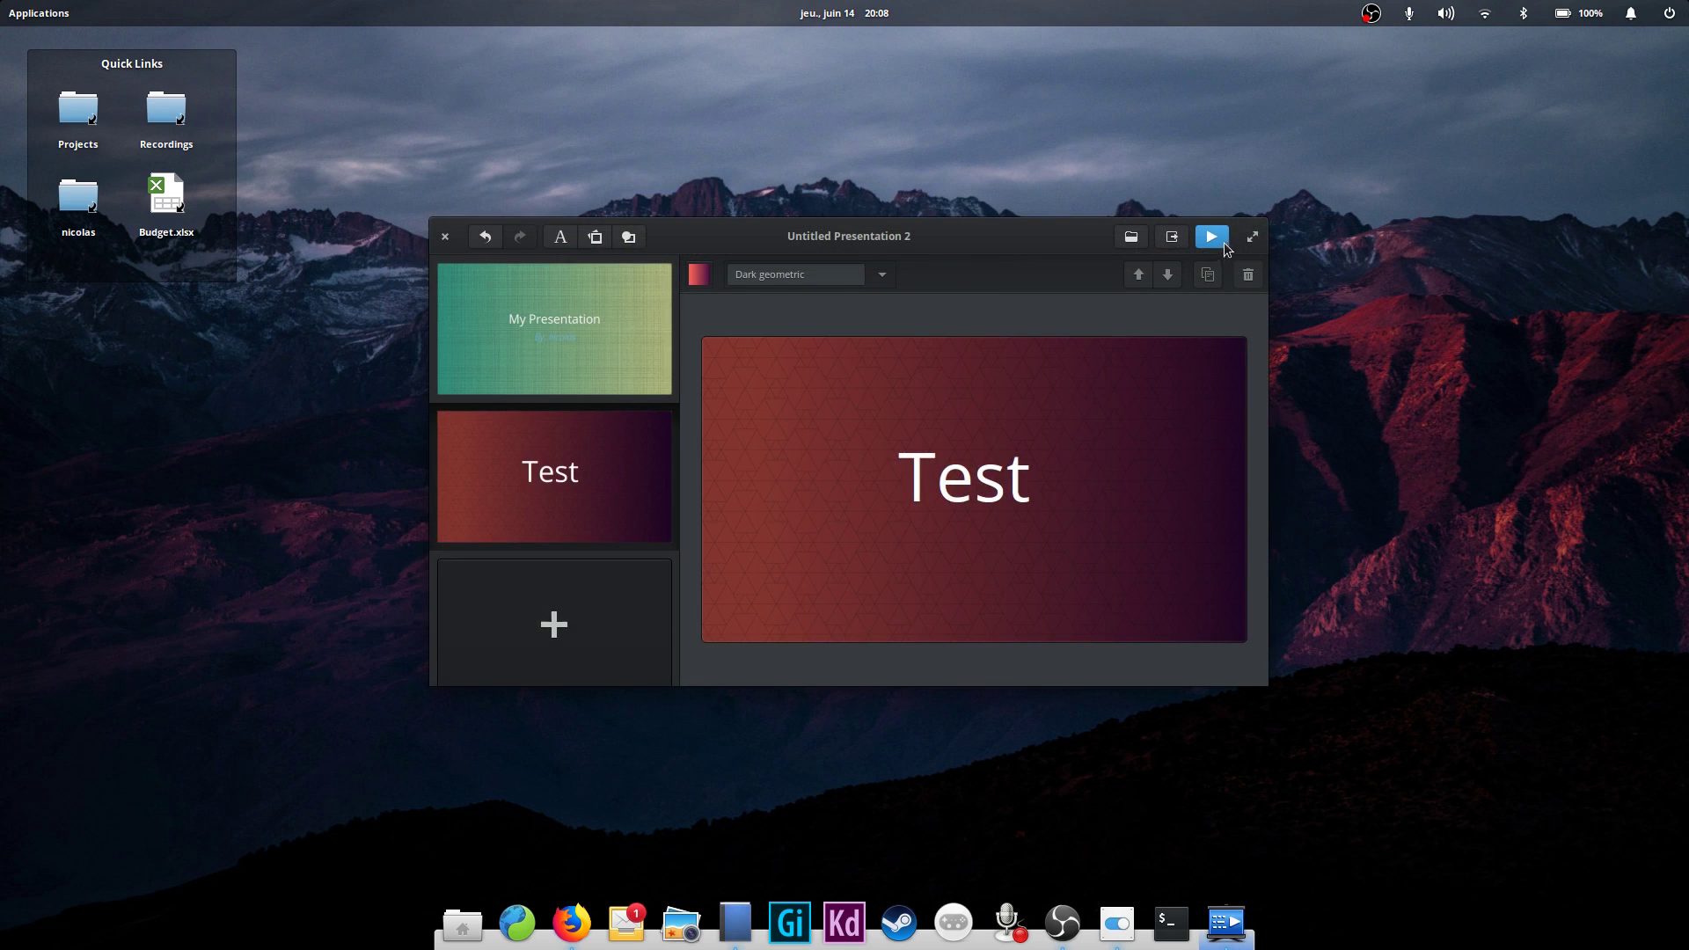
Play the two-slide Spice-Up presentation, switch between the first and Test slides, then close it
left_click(1226, 245)
left_click_drag(1077, 364, 922, 228)
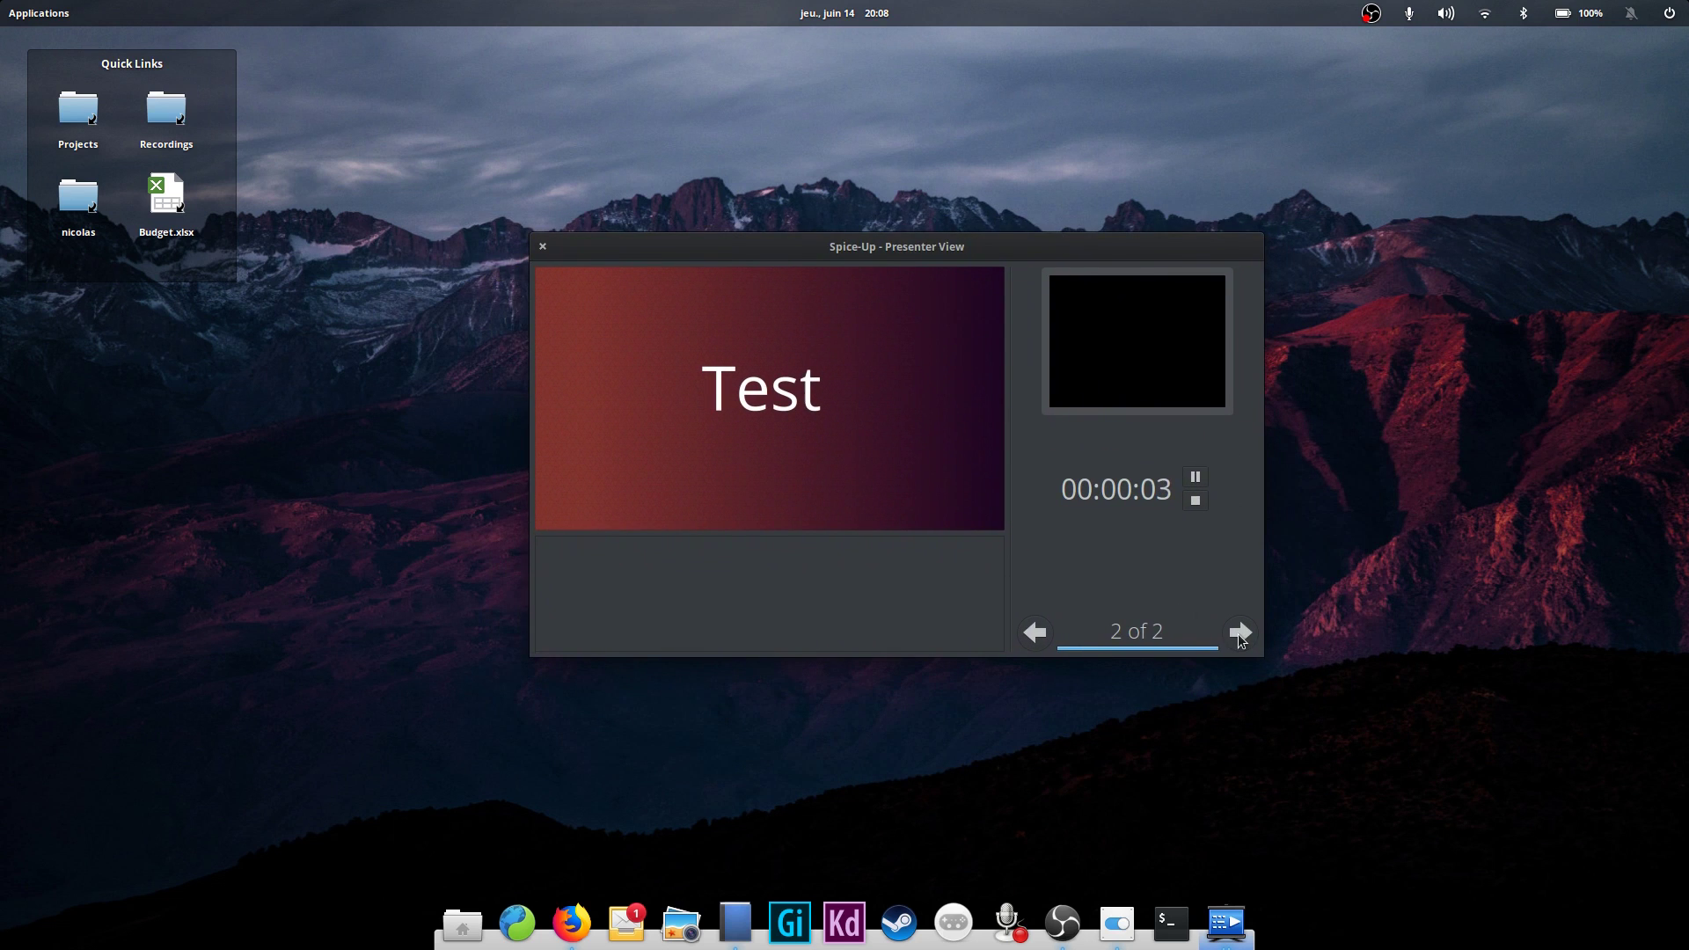
left_click(1035, 631)
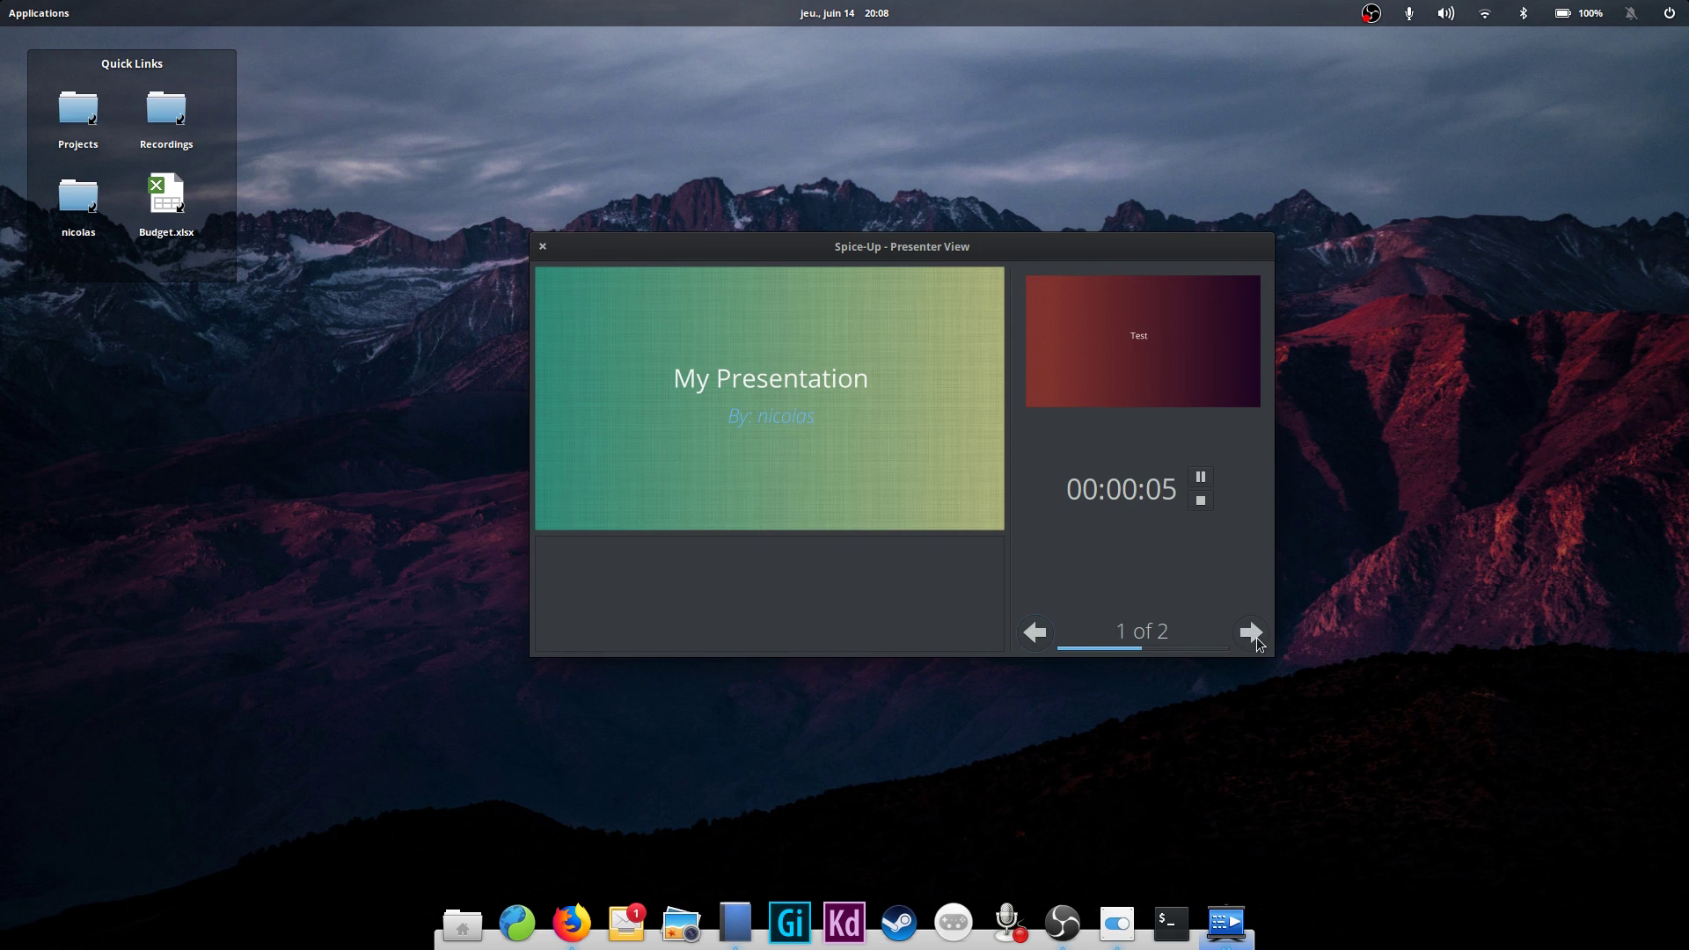
left_click(1258, 635)
left_click(1034, 632)
left_click(543, 247)
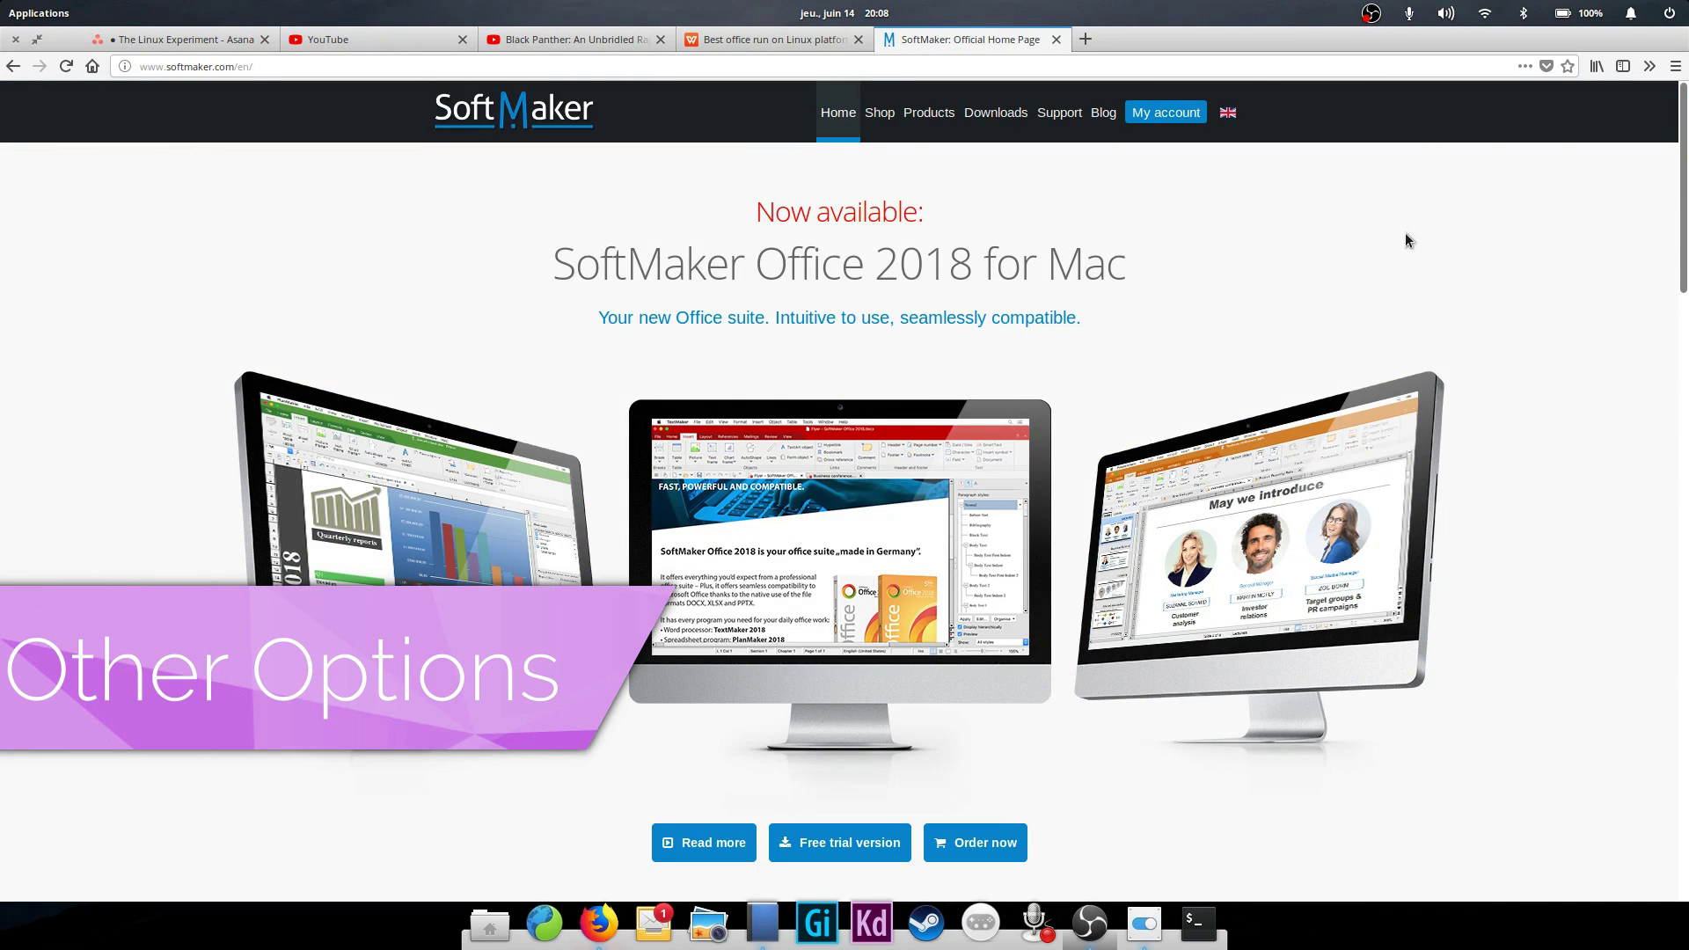
Open the Trial versions page from the Downloads menu on softmaker.com
scroll(1074, 387, "down", 3)
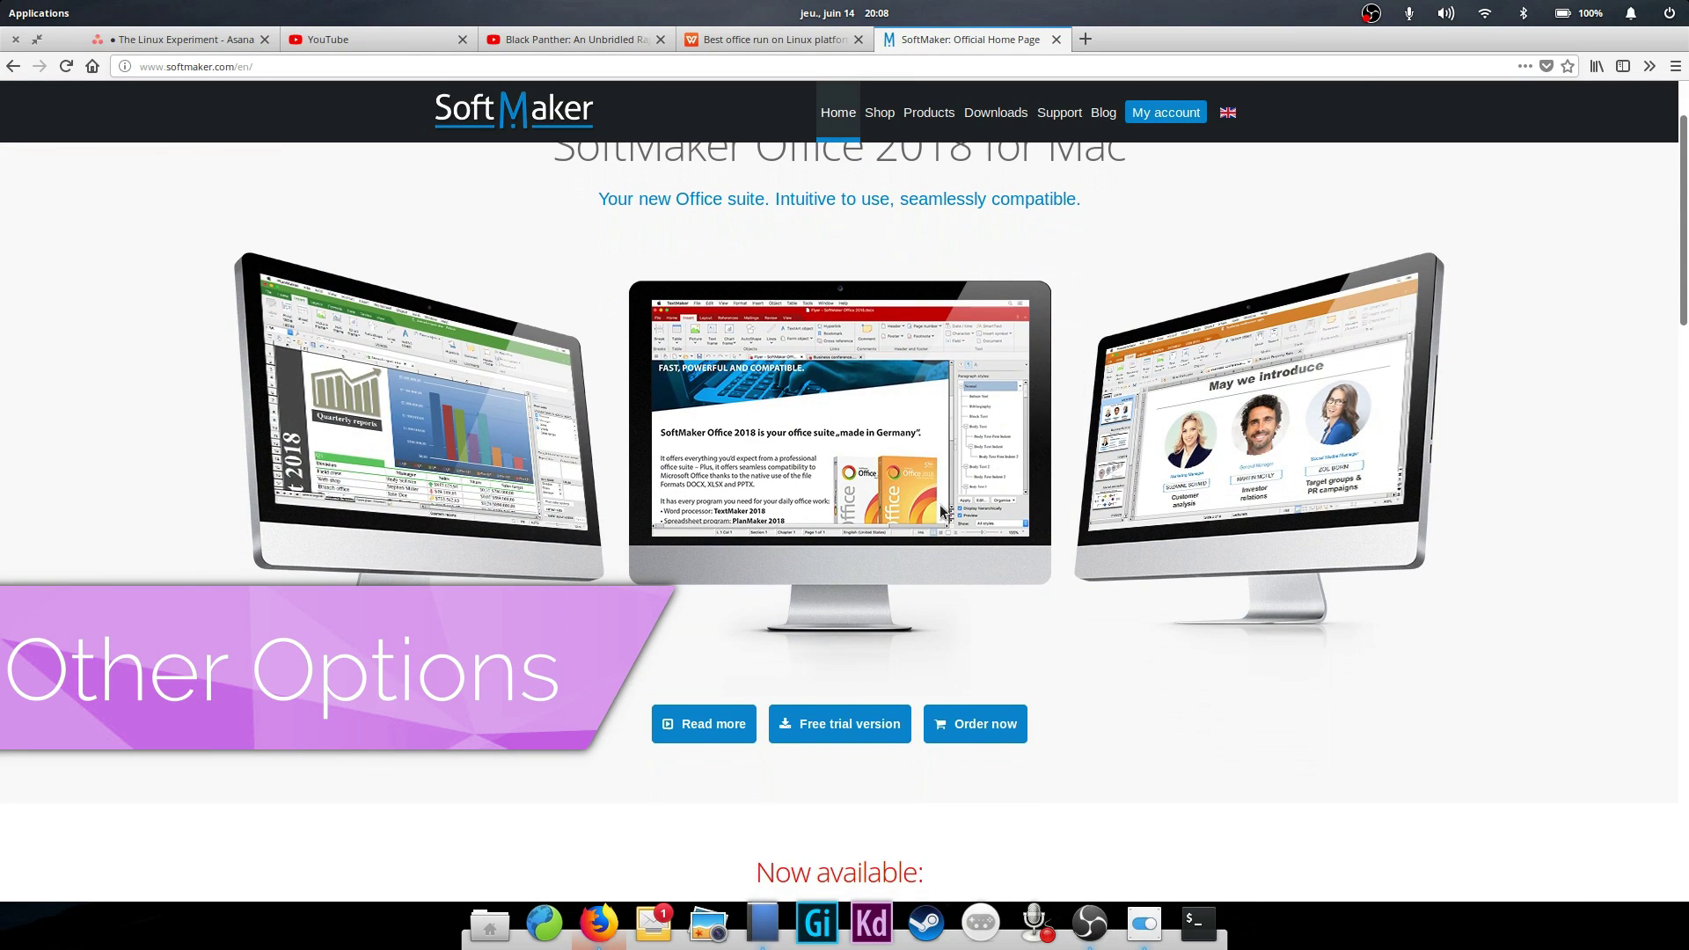
mouse_move(996, 115)
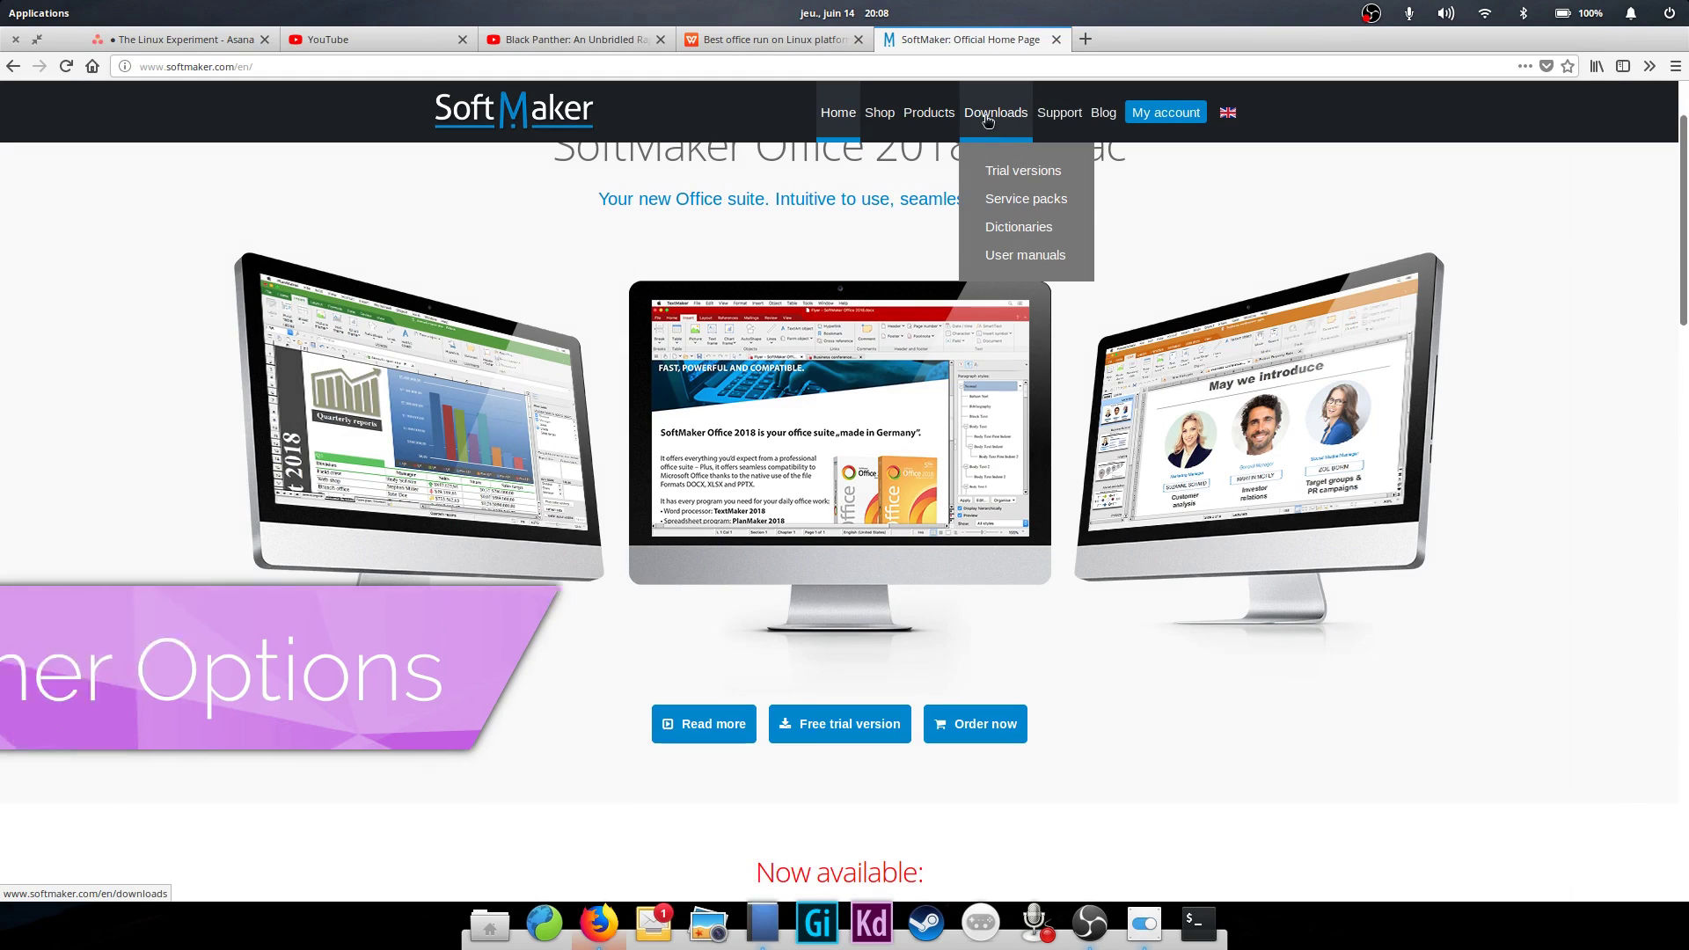
left_click(993, 174)
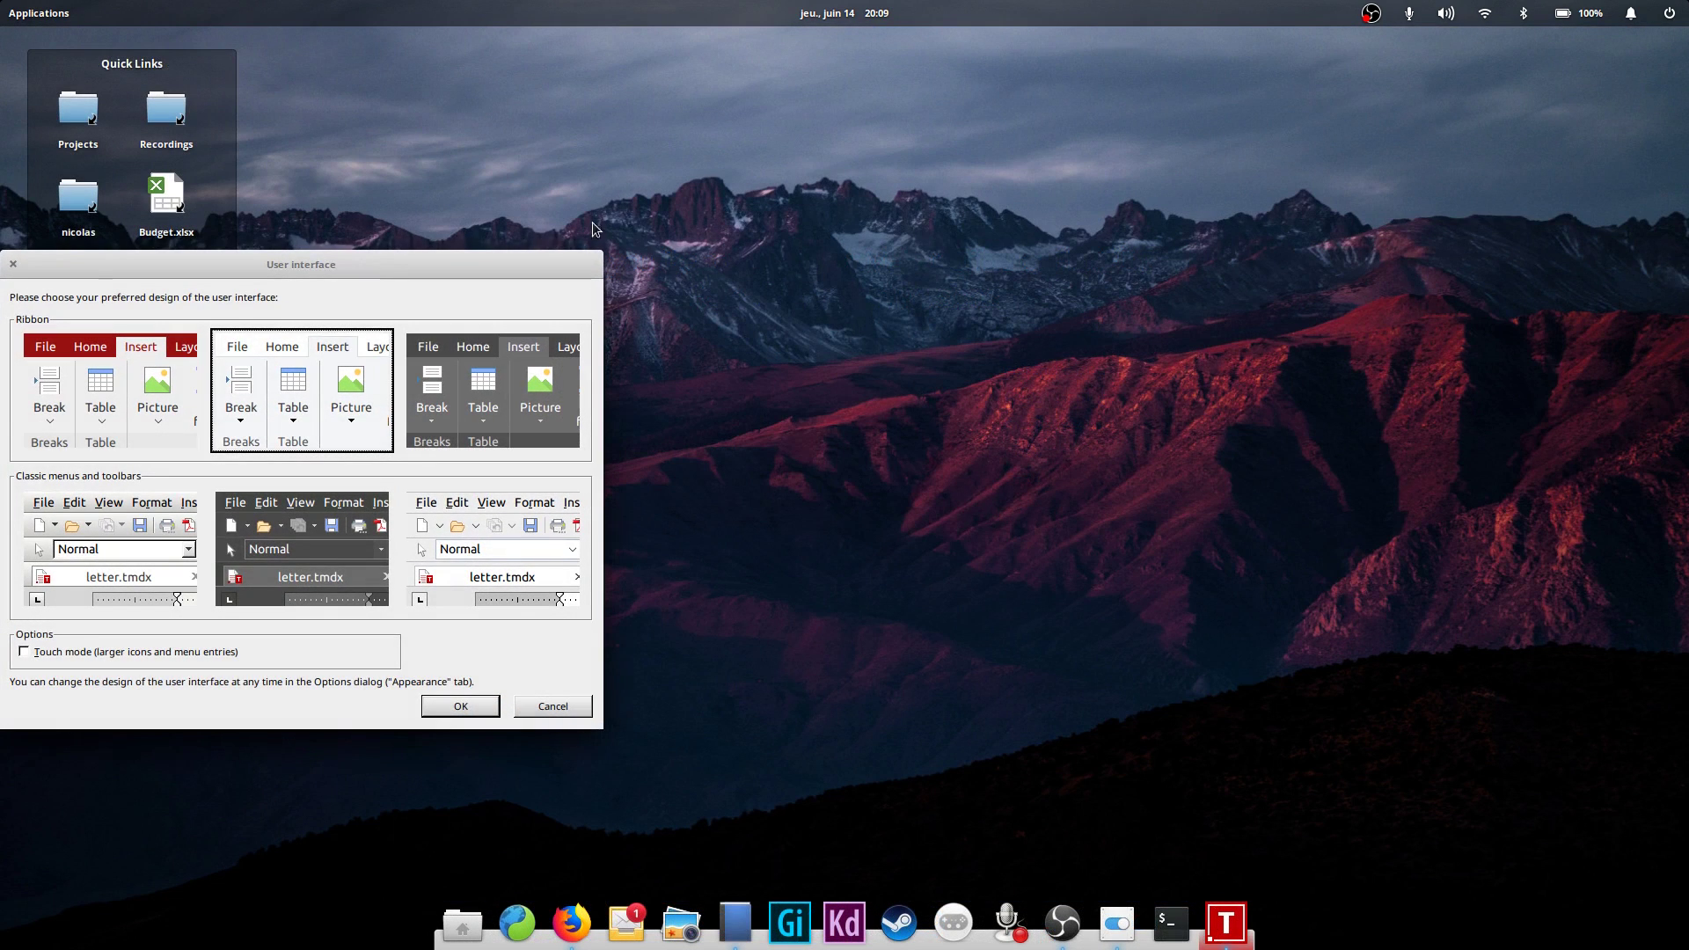
Compare the light and dark ribbon designs, then confirm the red ribbon interface design in TextMaker
left_click_drag(492, 229, 937, 178)
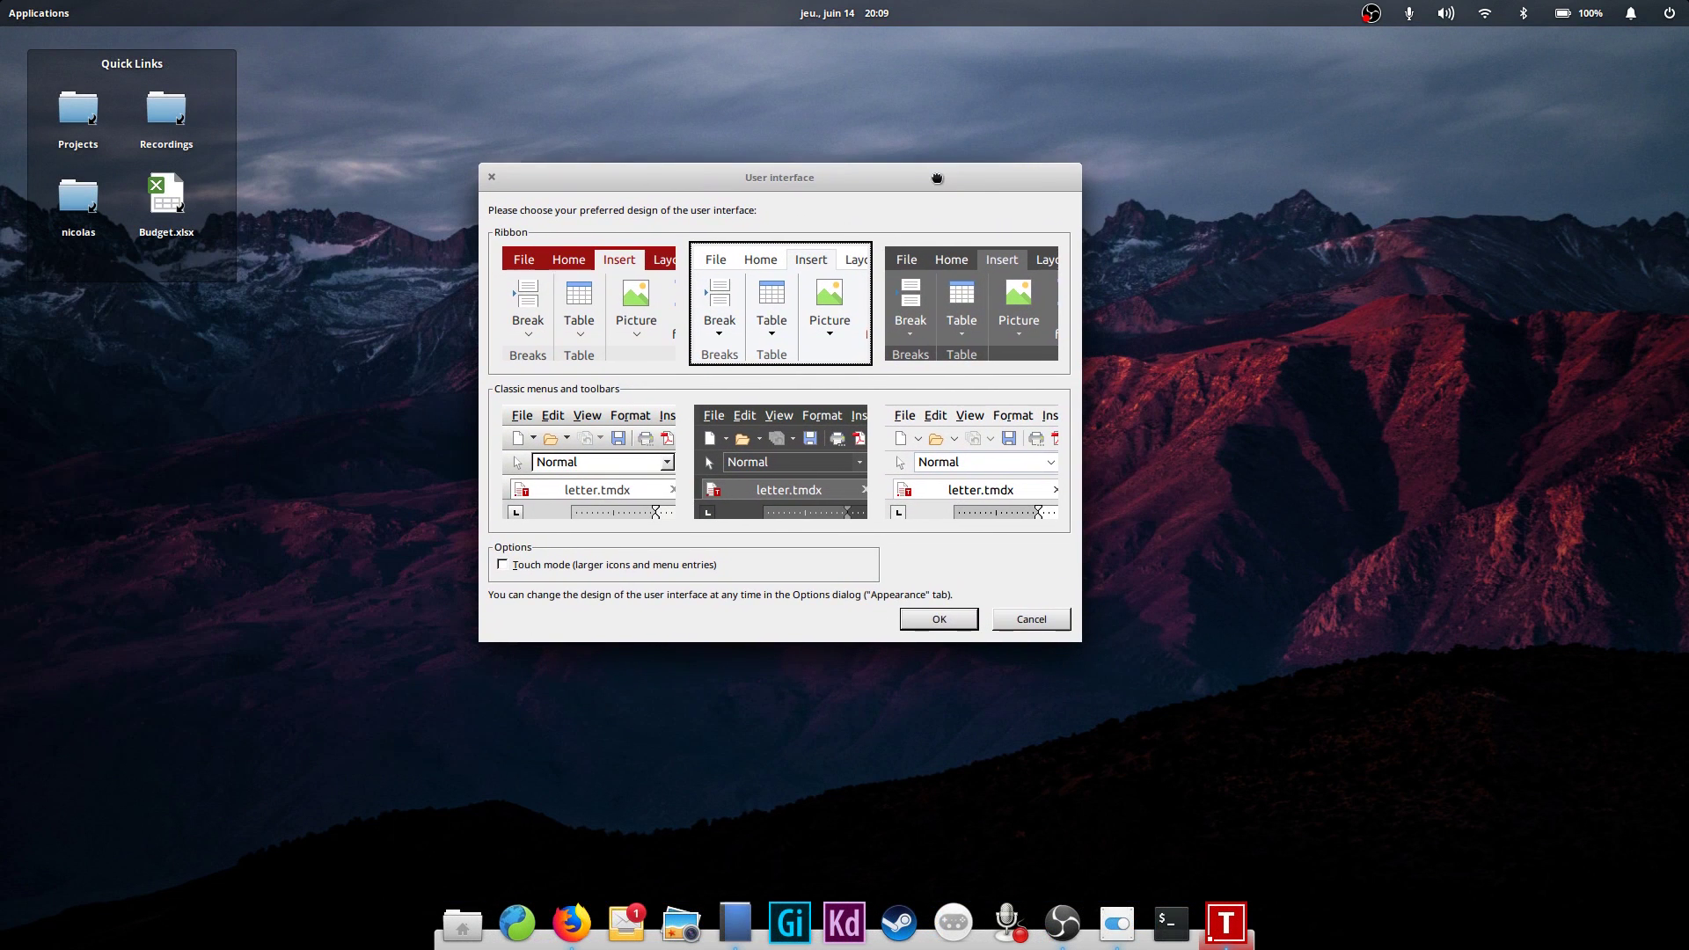
left_click(564, 308)
left_click(762, 338)
left_click(946, 334)
left_click(939, 618)
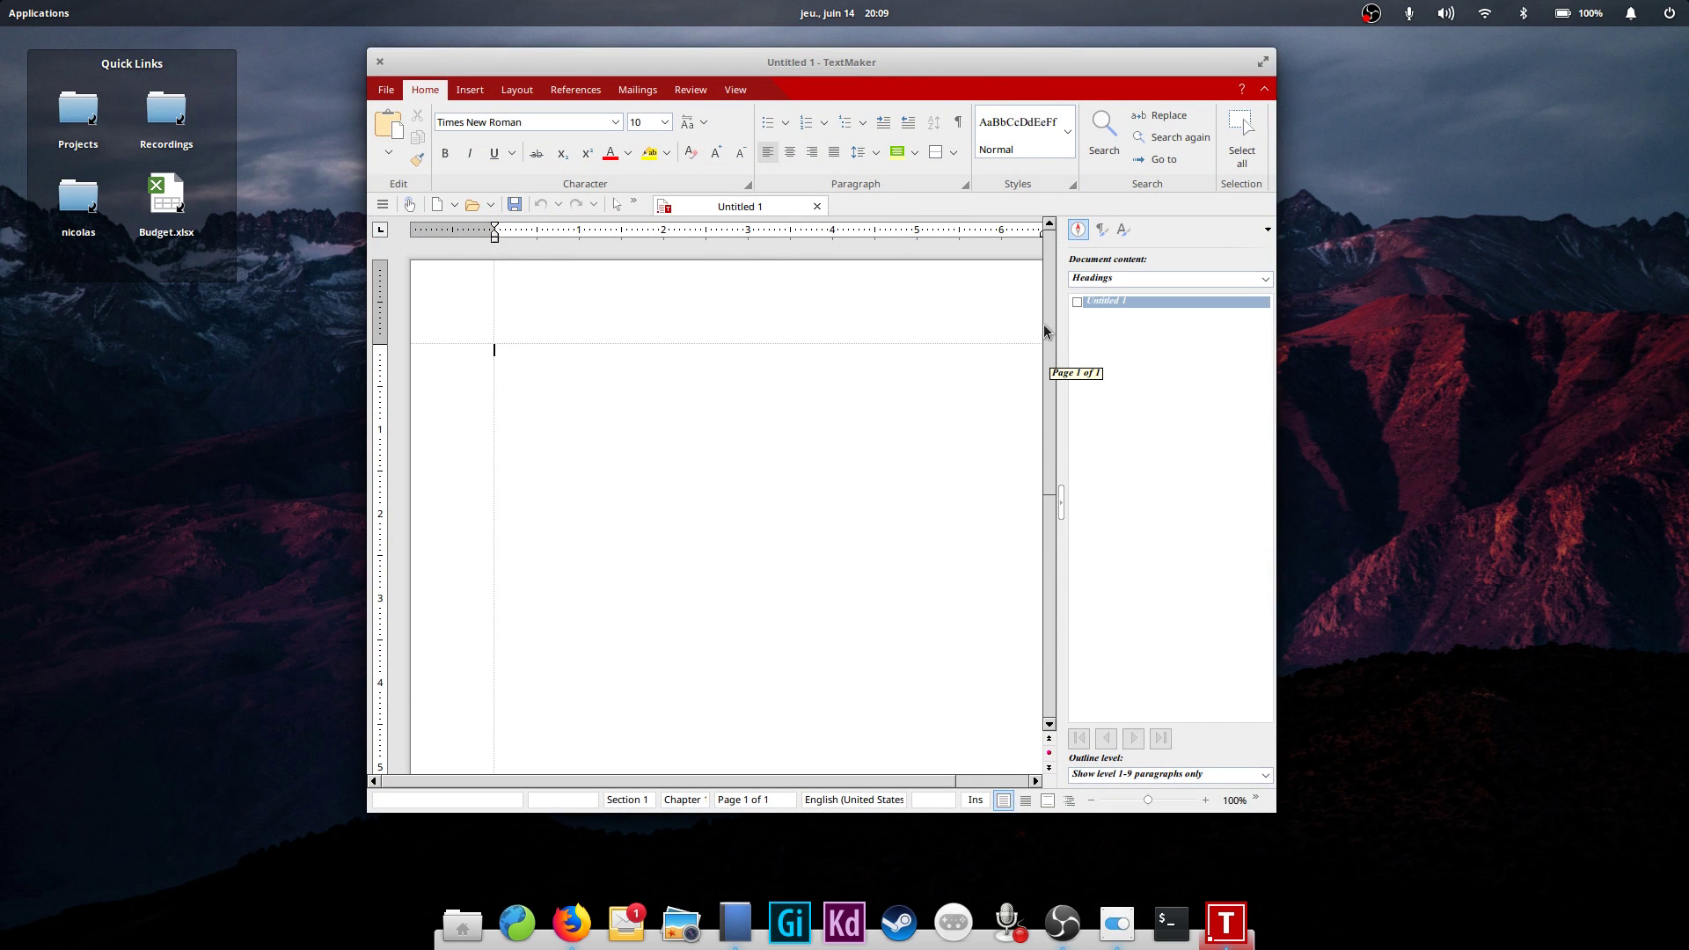
Bring up the blank page's formatting context menu and dismiss it without choosing anything
right_click(676, 404)
key("Down")
key("Down")
key("Down")
key("Down")
key("Up")
key("Up")
key("Up")
key("Up")
key("Up")
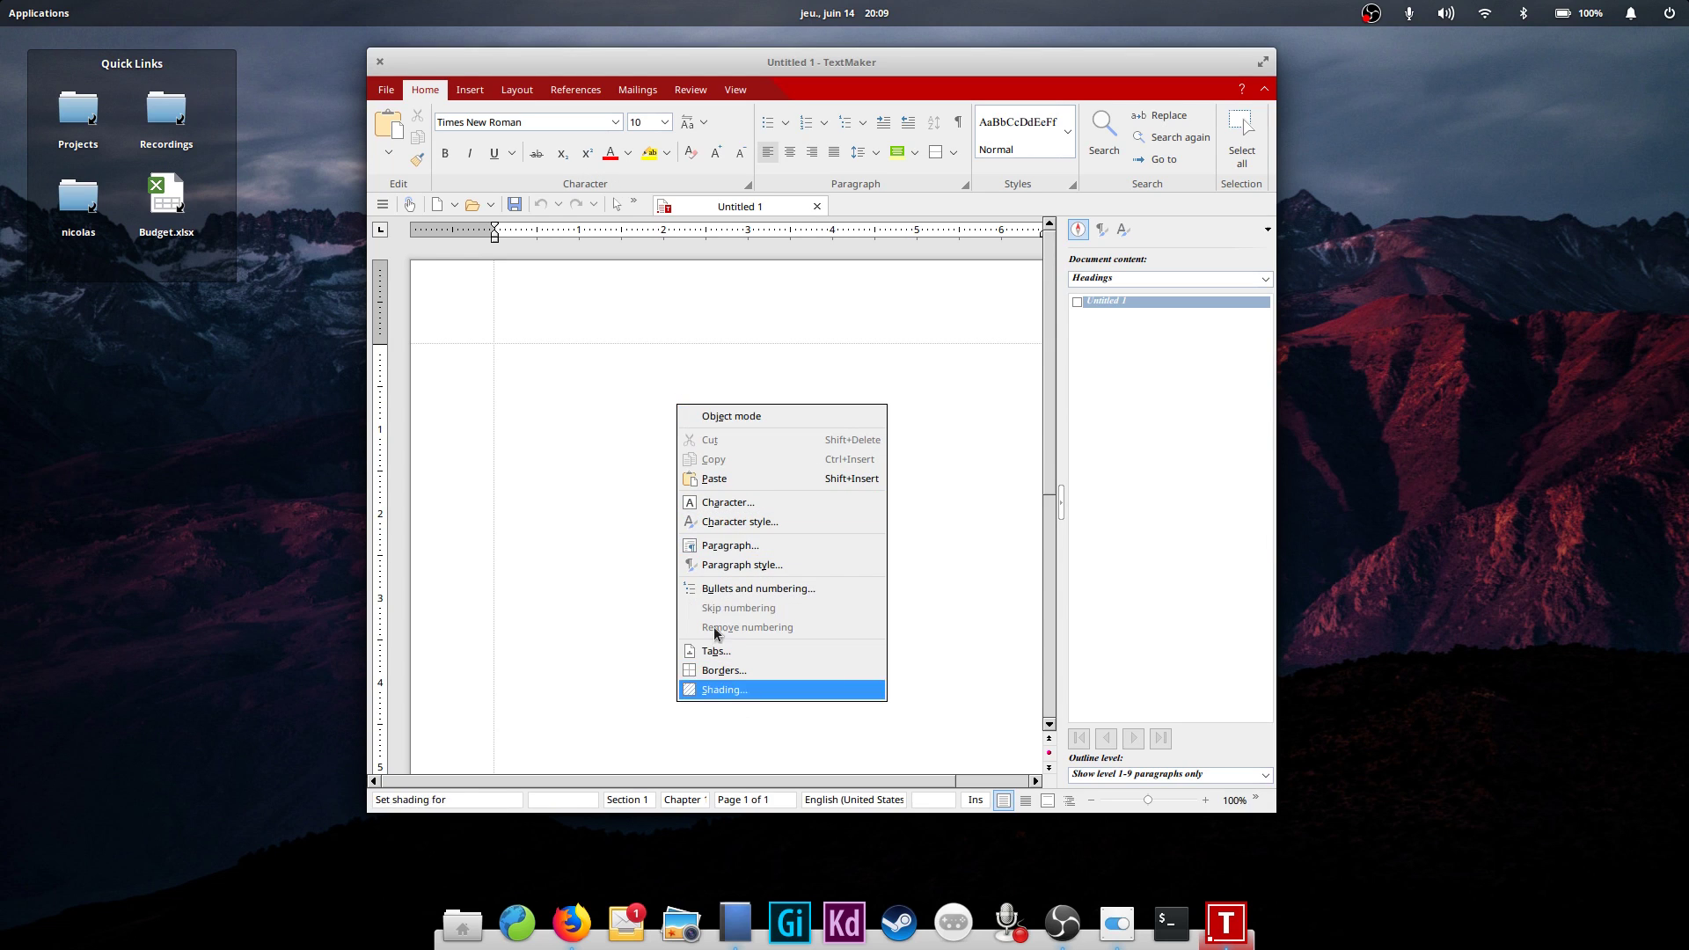
left_click(626, 393)
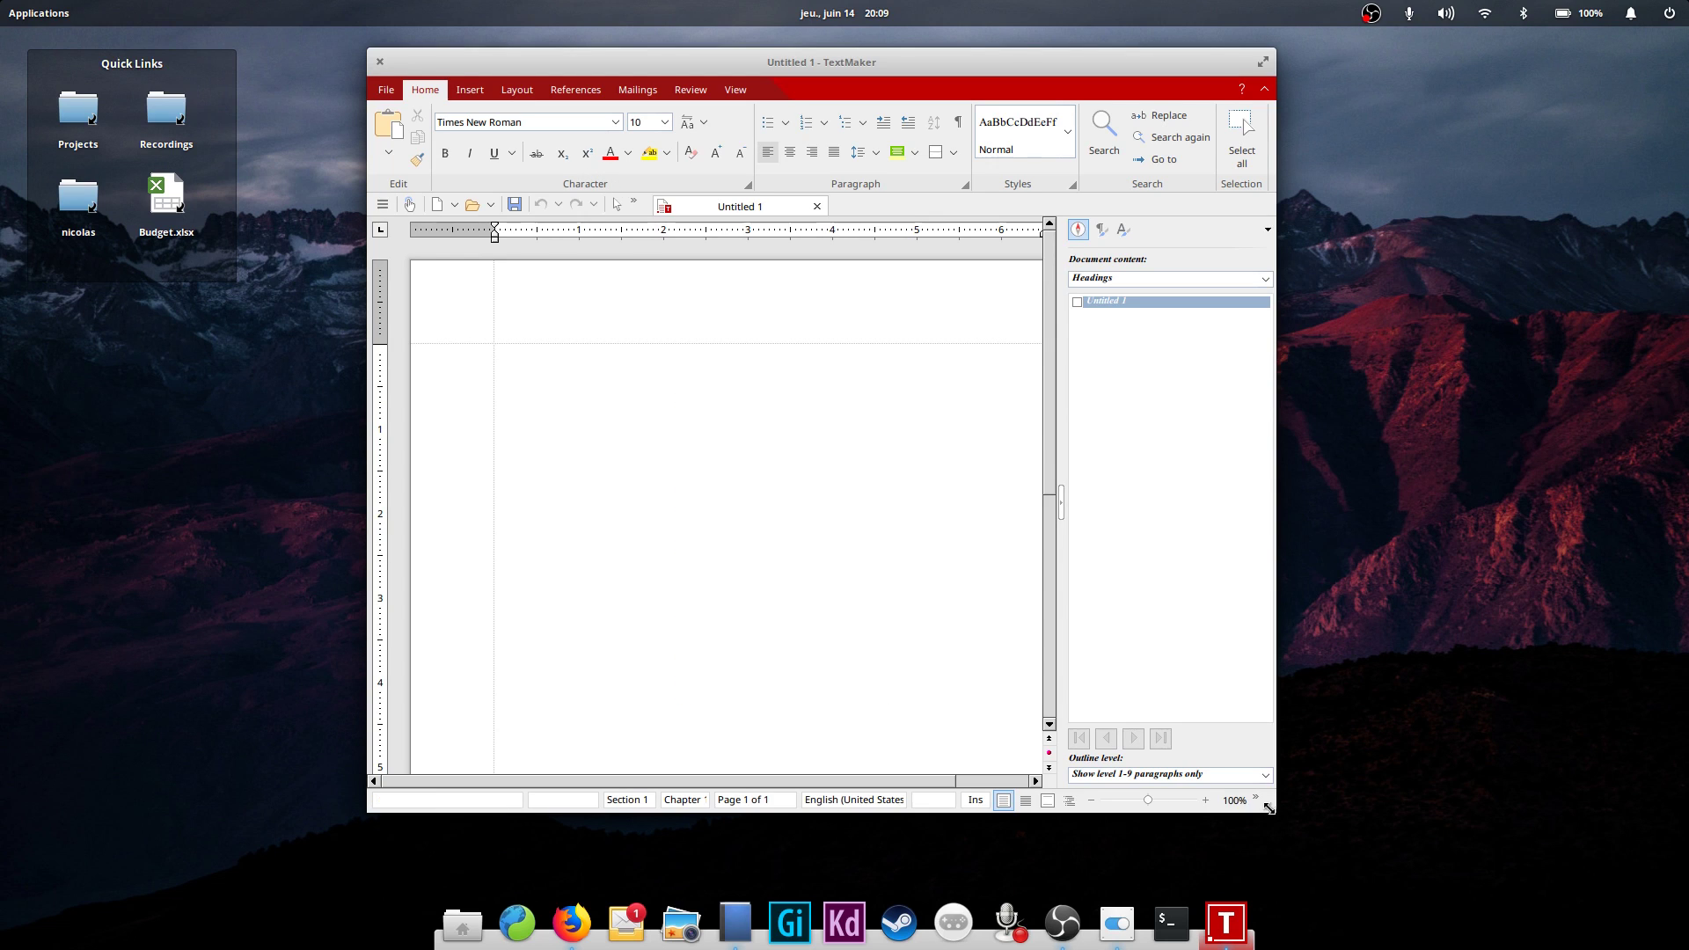
Enlarge the TextMaker window and open the Calligra Words page in Firefox
left_click_drag(1268, 807, 1410, 852)
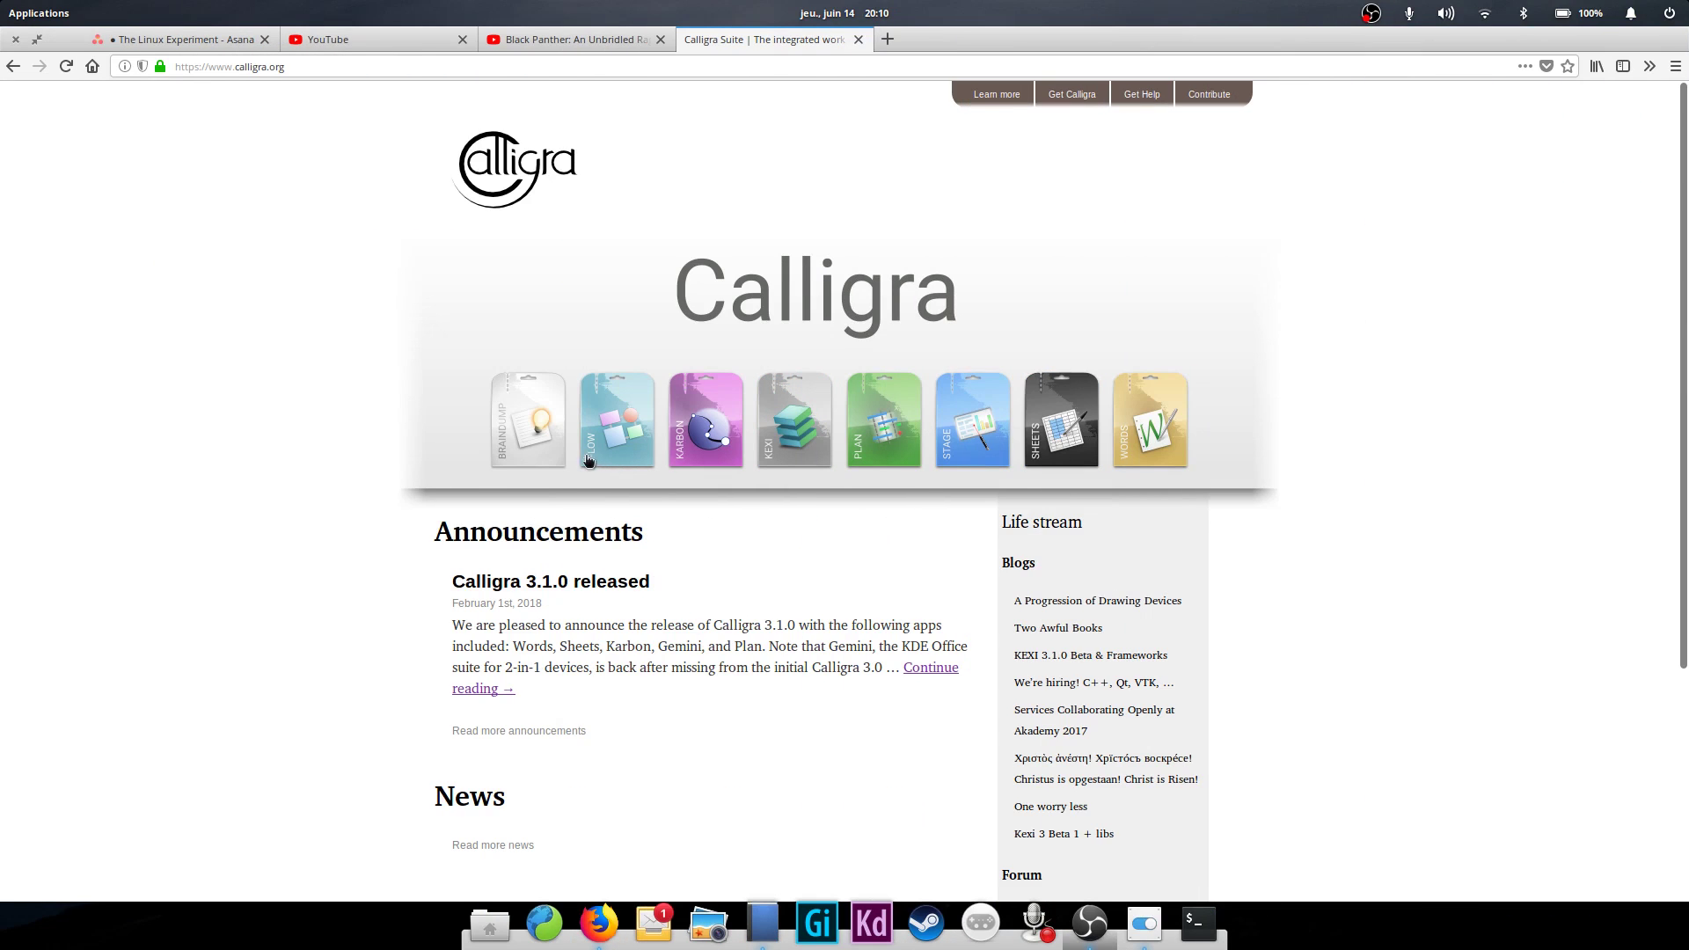
left_click_drag(721, 626, 730, 626)
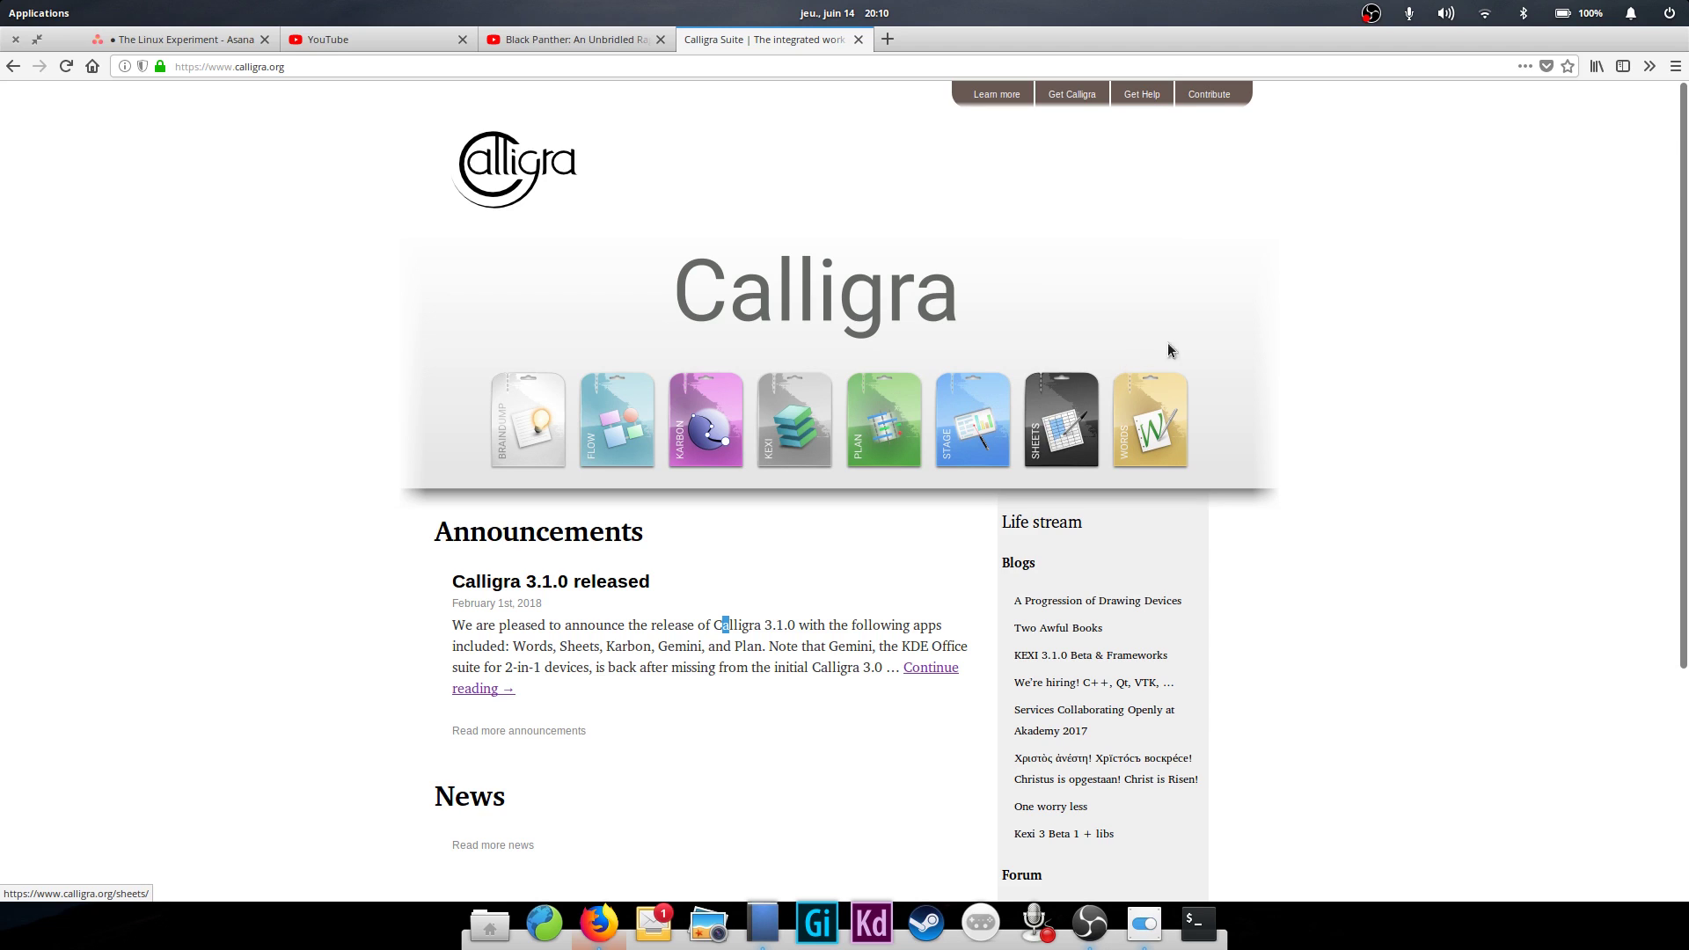
left_click(1158, 428)
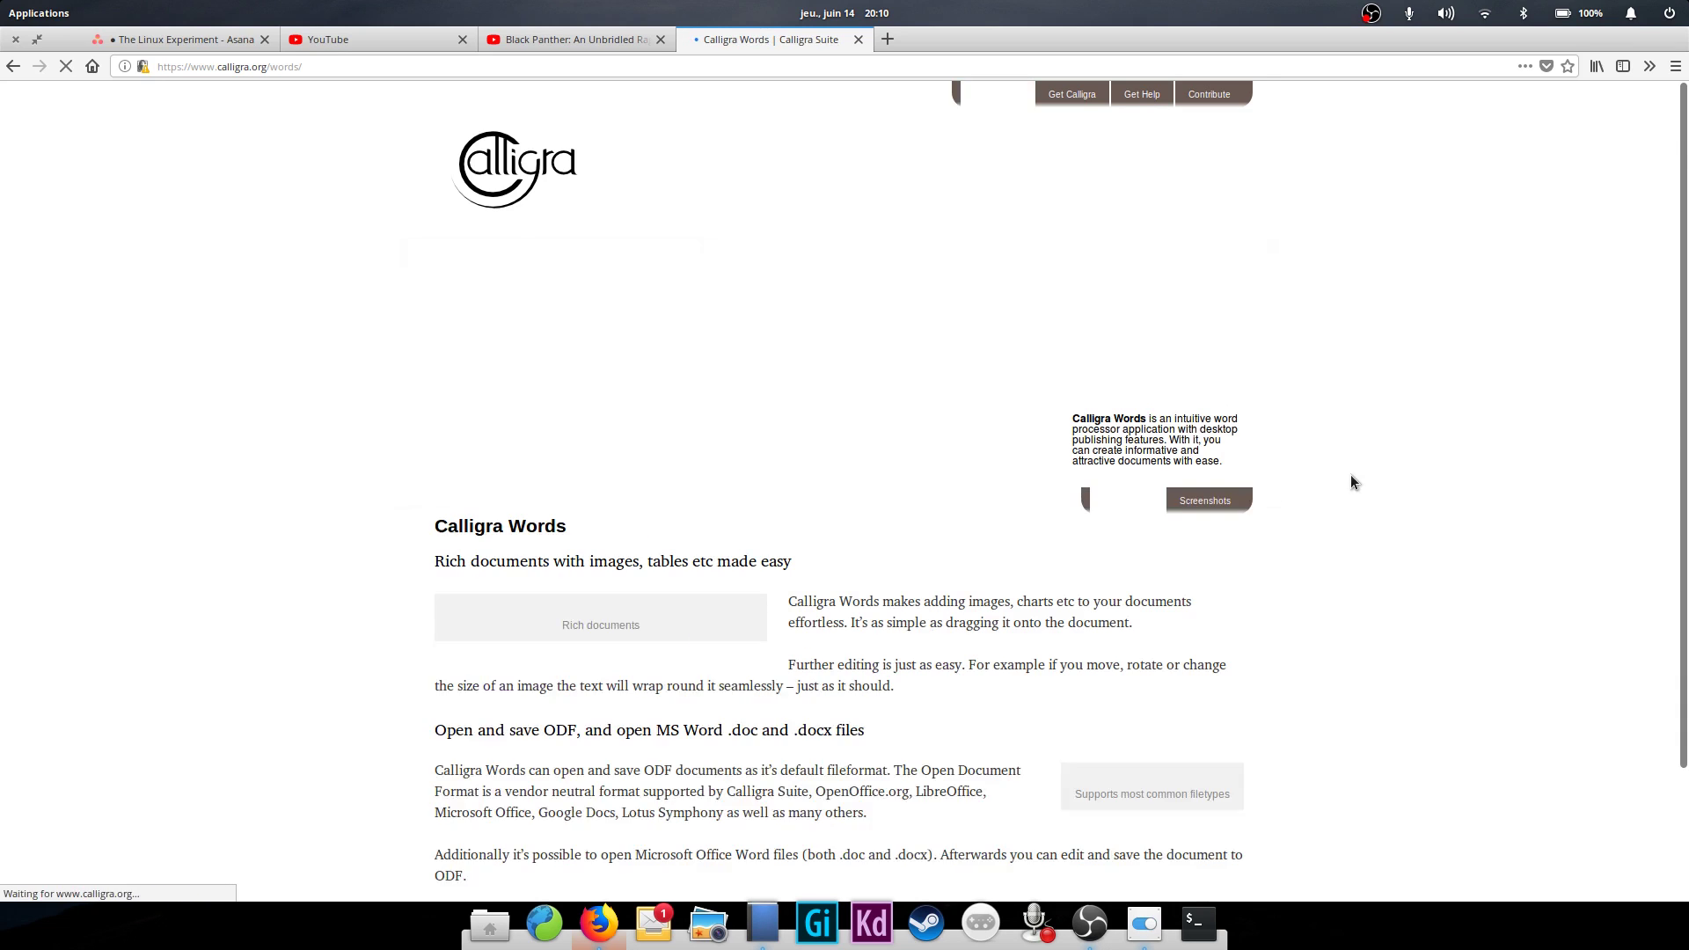
Open the calligra_words_spring Rich documents screenshot page and scroll down it
scroll(935, 448, "down", 3)
left_click(619, 598)
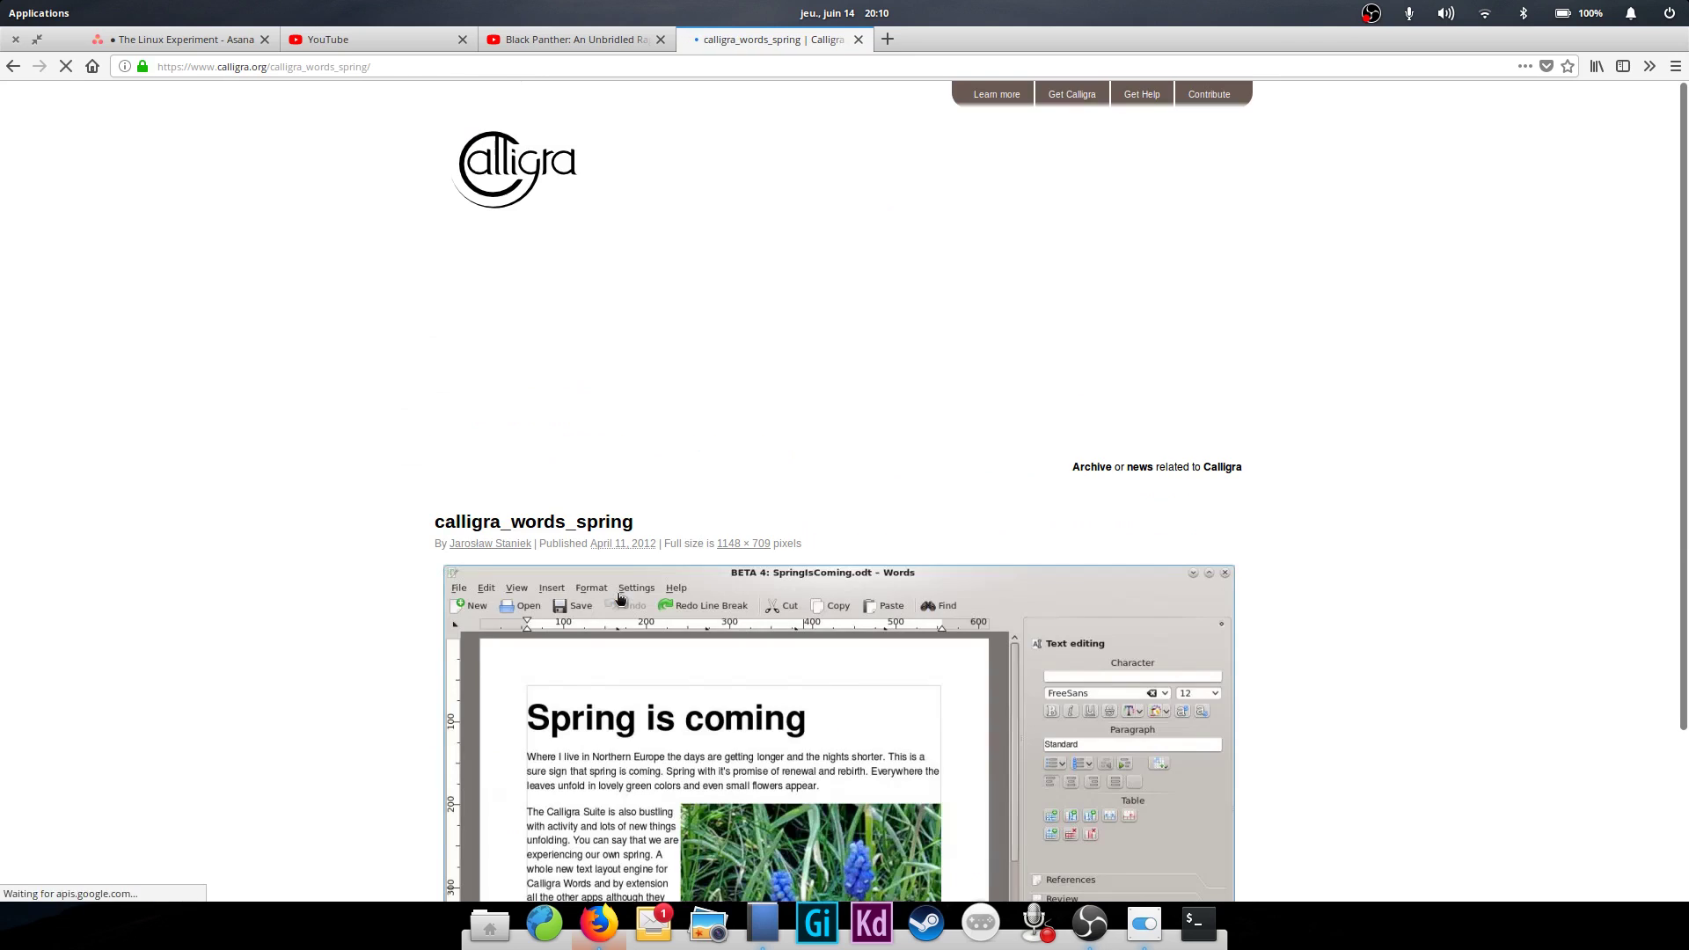
scroll(1003, 545, "down", 5)
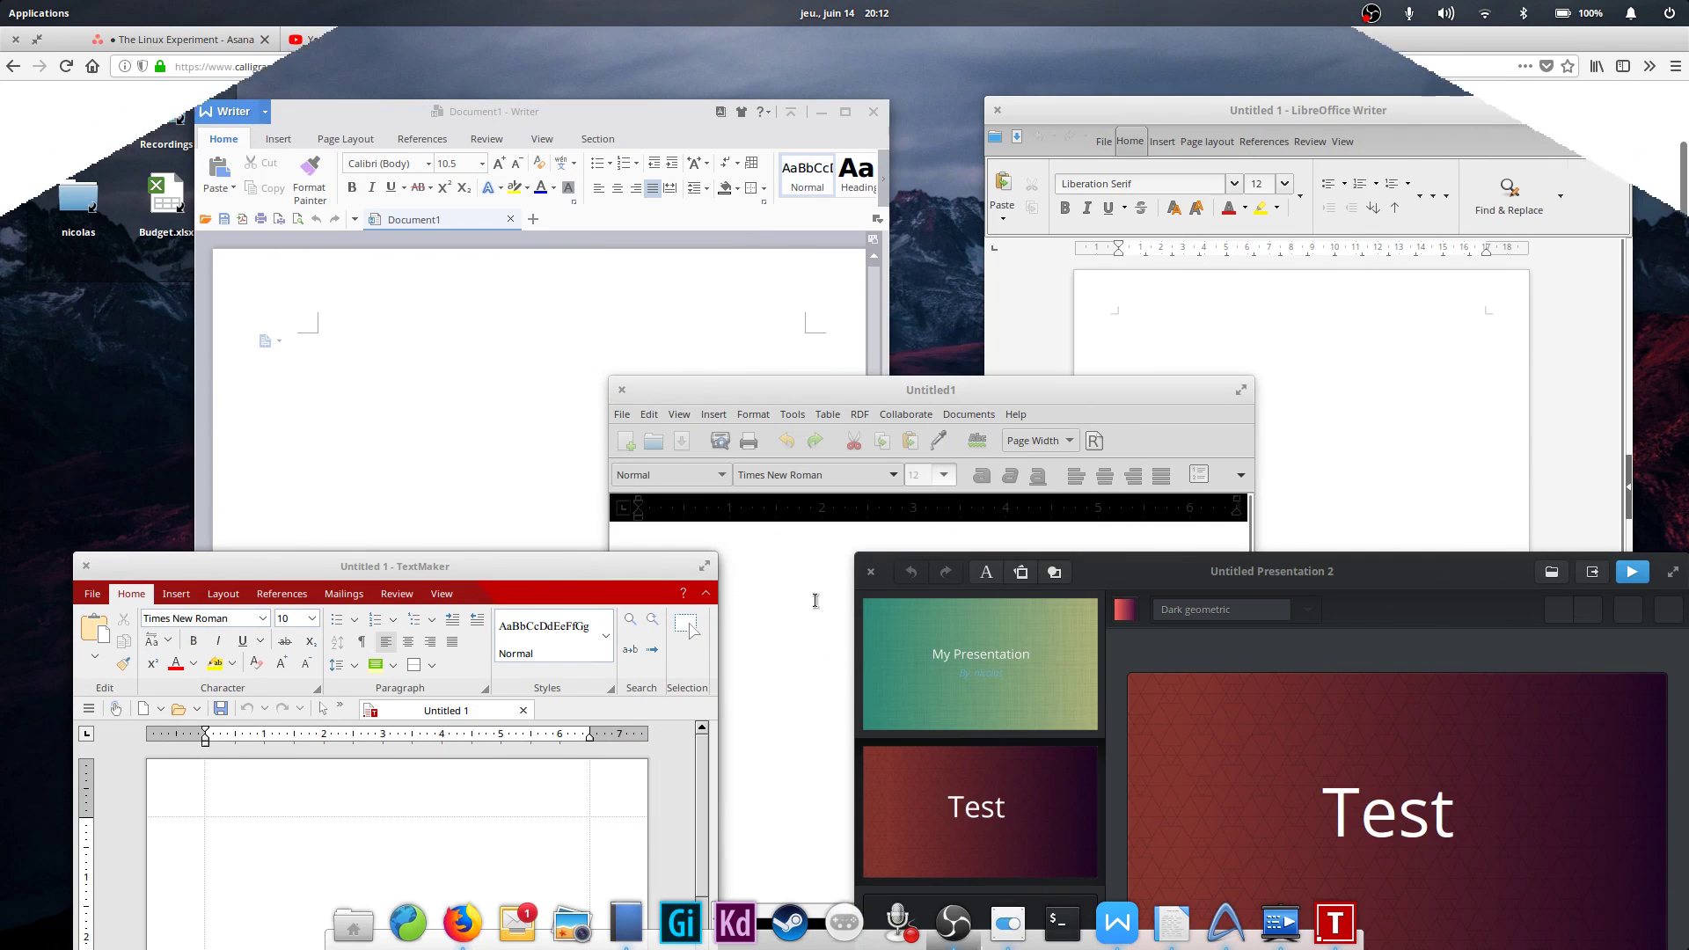
Reposition TextMaker, AbiWord, WPS Writer and LibreOffice Writer, bringing WPS and LibreOffice Writer forward
left_click_drag(360, 575, 436, 238)
left_click_drag(968, 390, 1186, 294)
left_click_drag(599, 117, 595, 186)
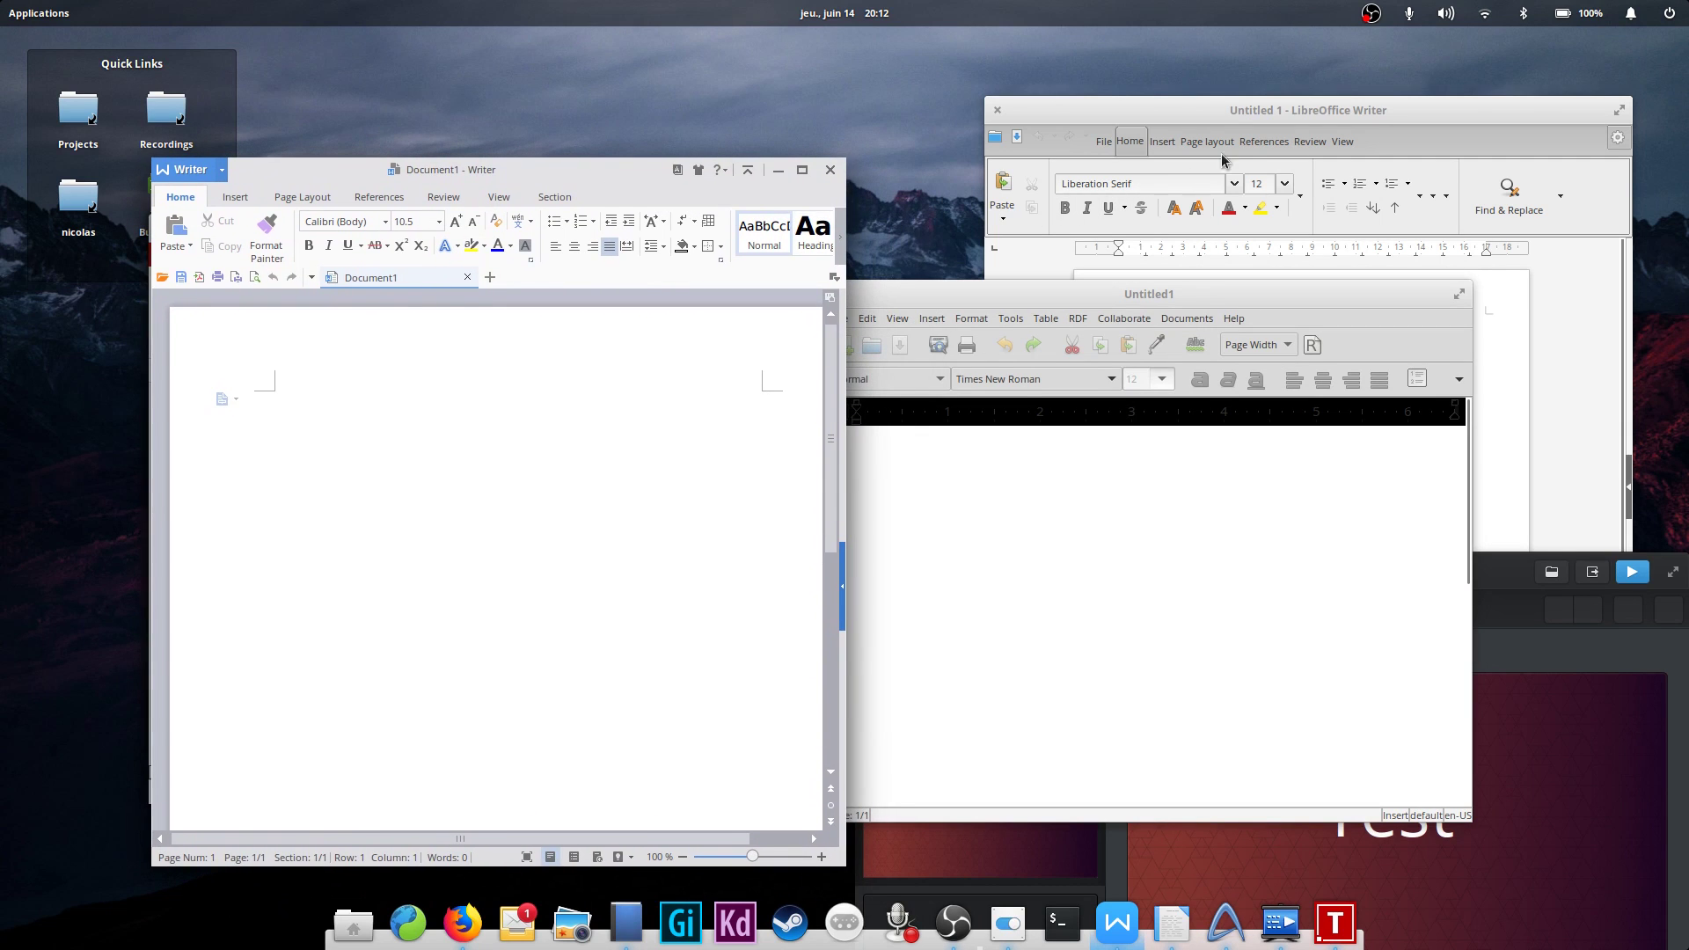
left_click_drag(1279, 122, 1165, 105)
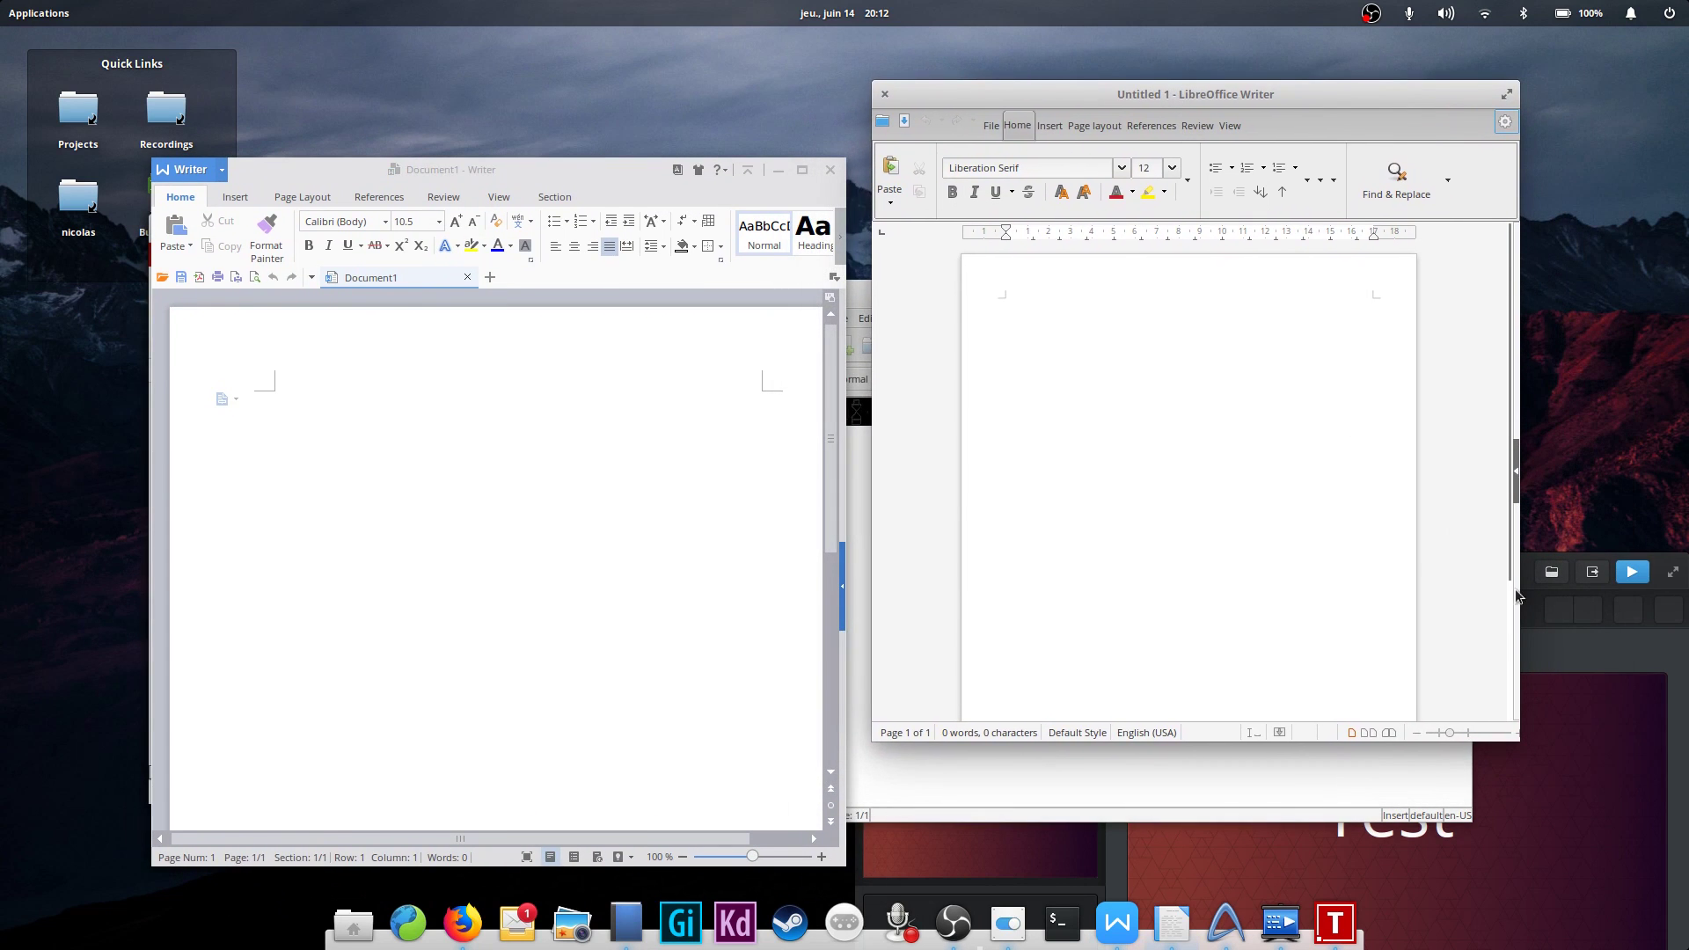